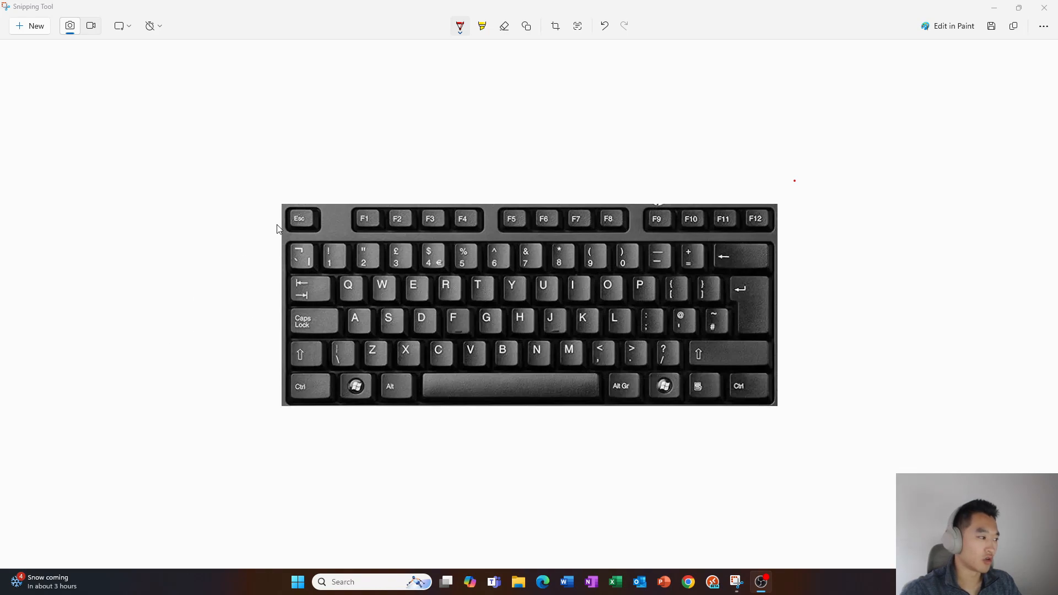
Snap the Snipping Tool window left, then minimize it to reveal the desktop
key(super+Left)
key(super+Down)
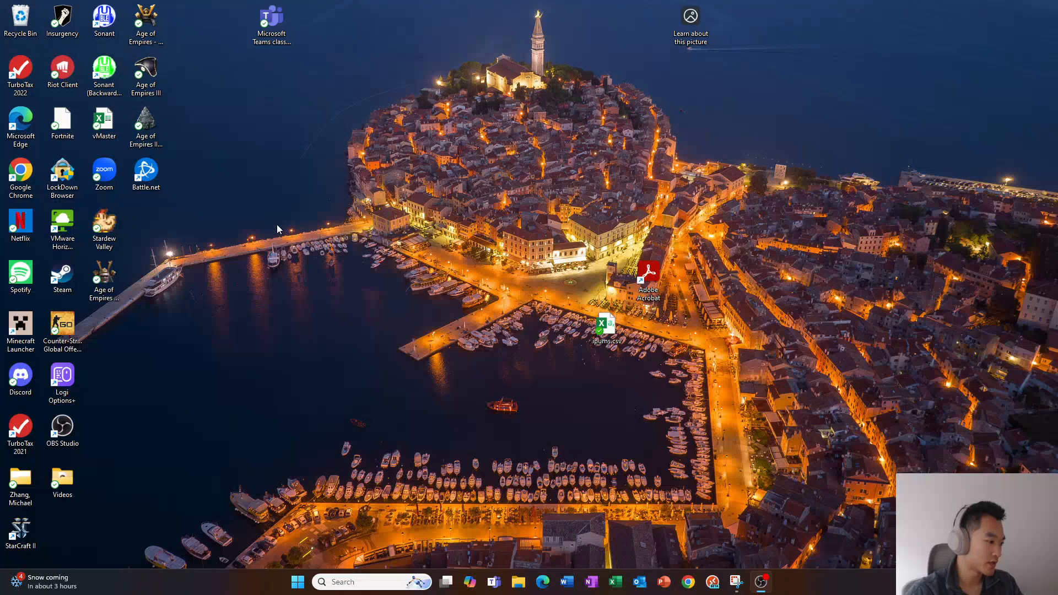
Launch Google Chrome by searching 'chrome' from the Start menu
key(super)
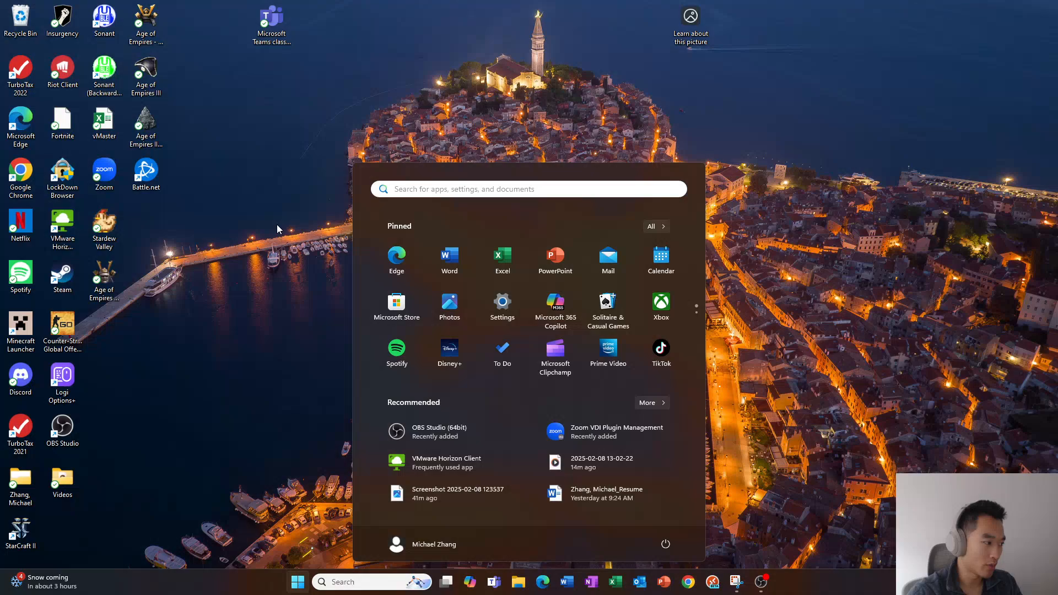
key(super)
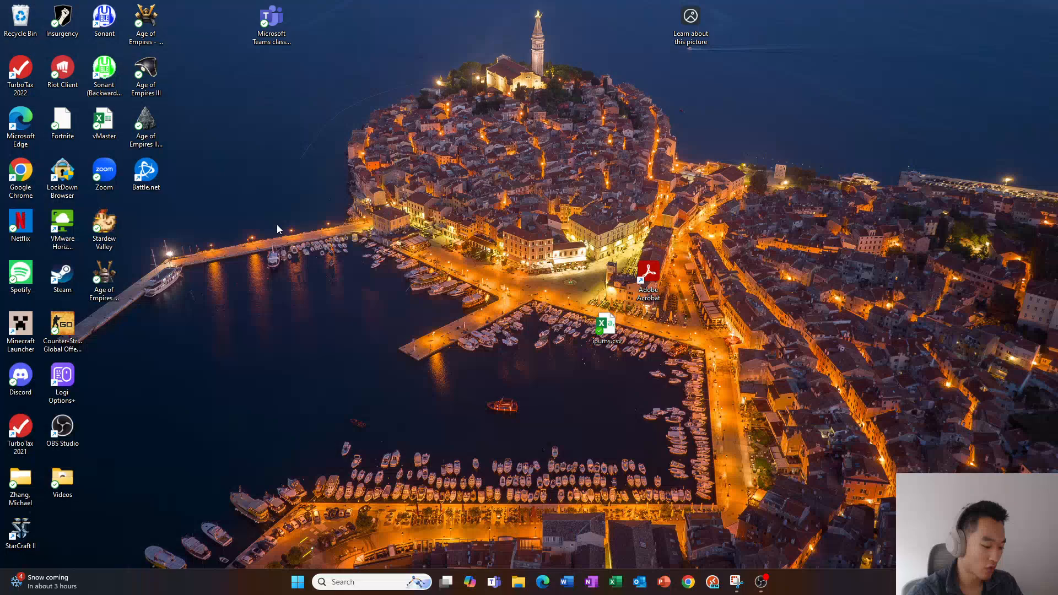
key(super)
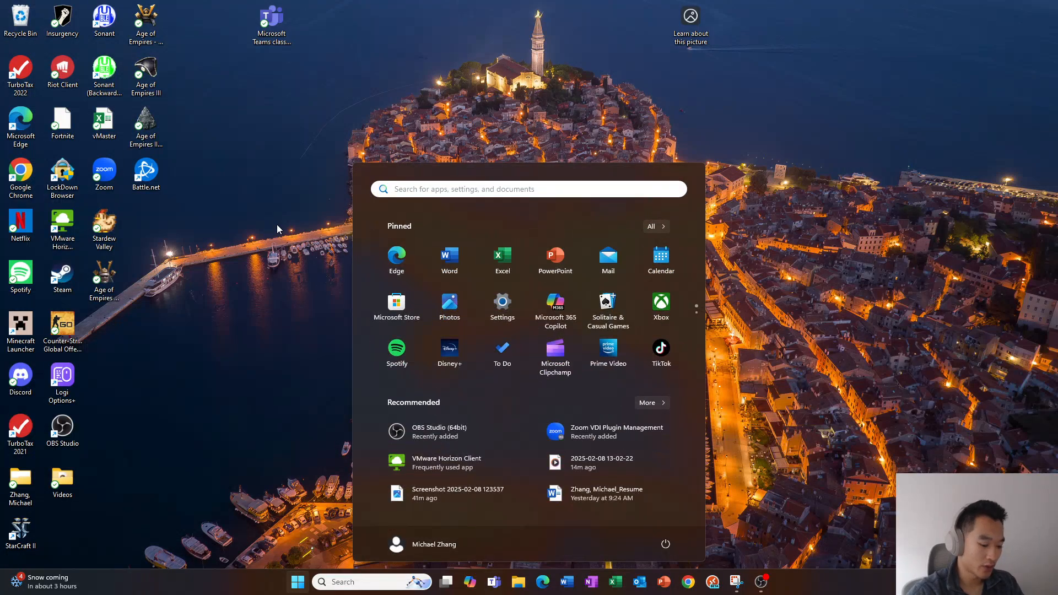
text(chrome)
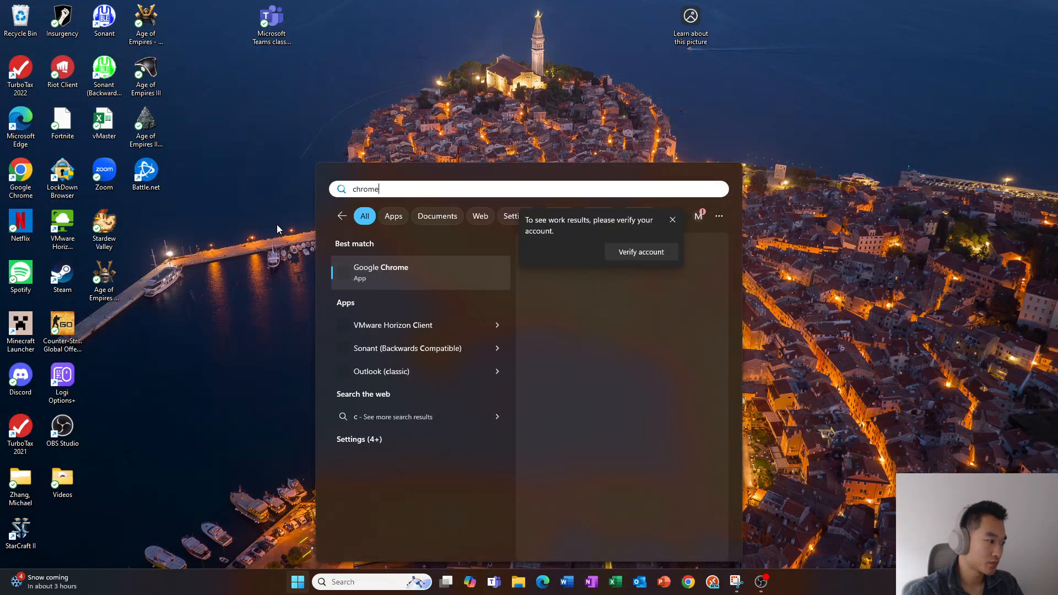
key(Return)
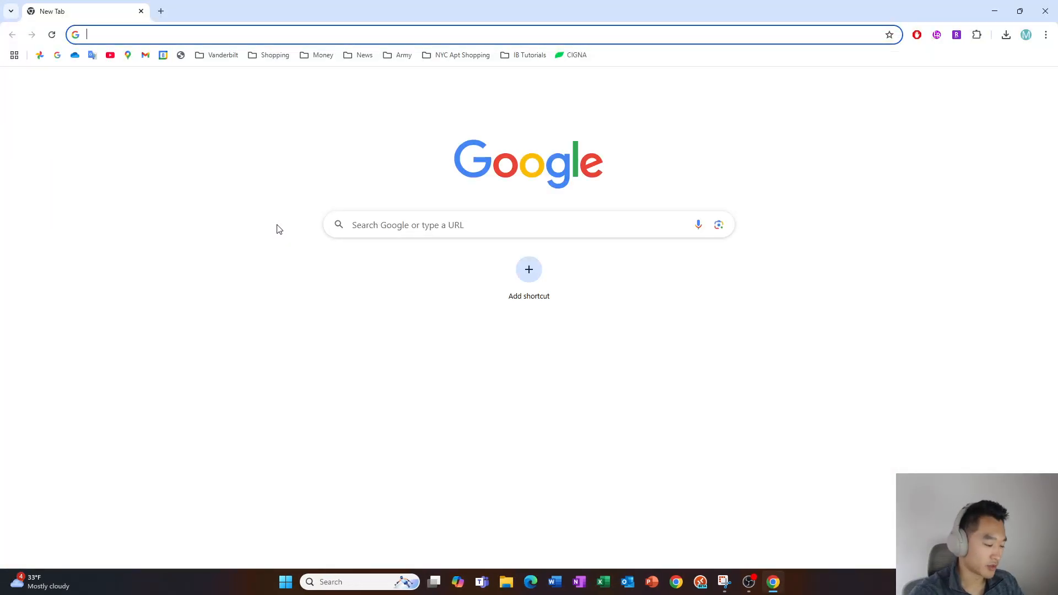
Open a new tab and go to the American Express sign-in page via 'american'
key(ctrl+t)
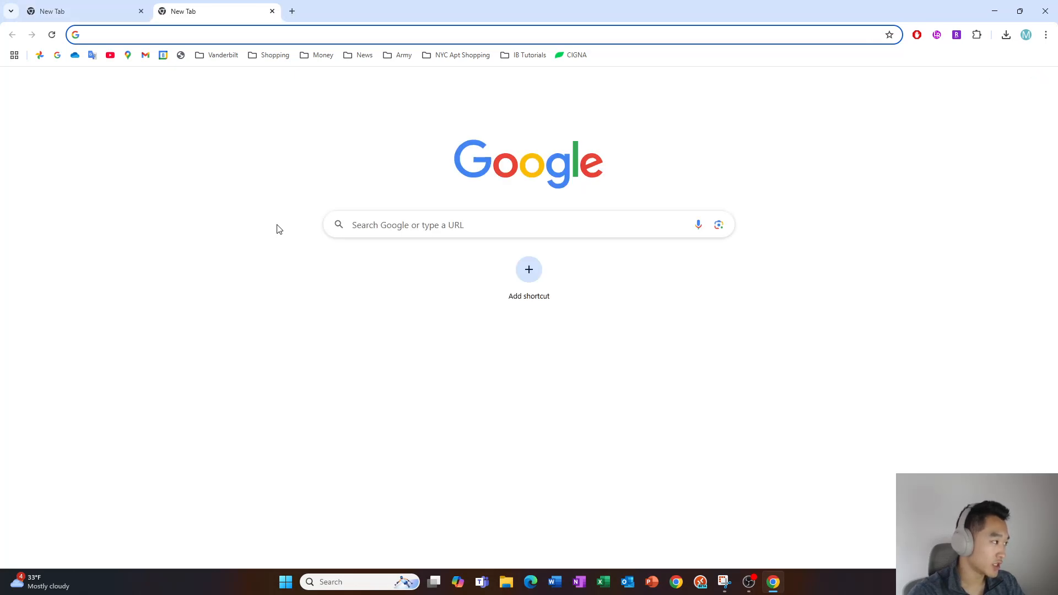
text(american)
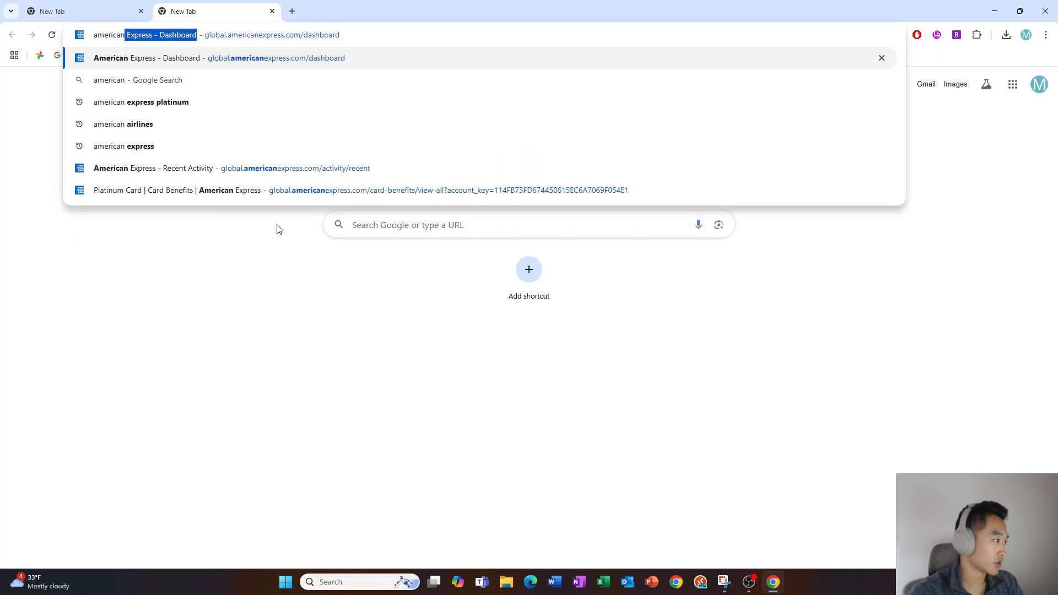
key(Return)
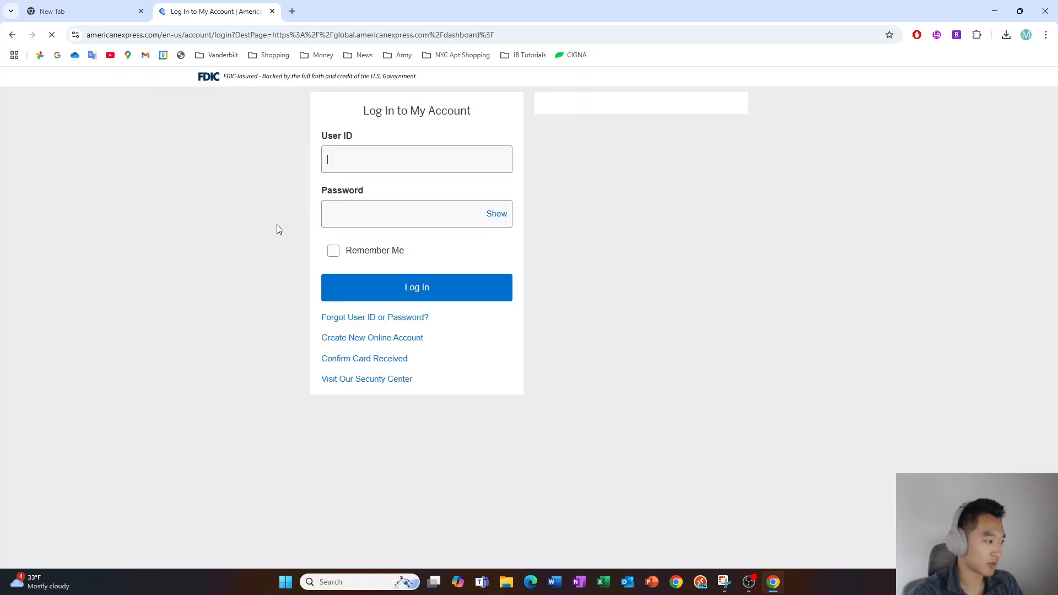
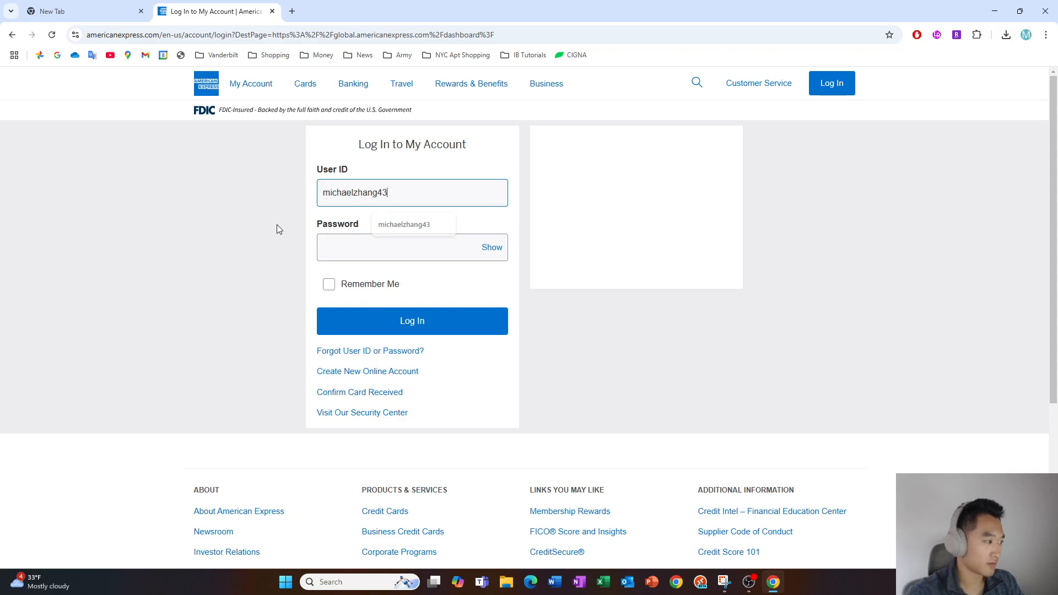
Enter the user ID and password, move to Log In, then close the tab and Chrome
key(Tab)
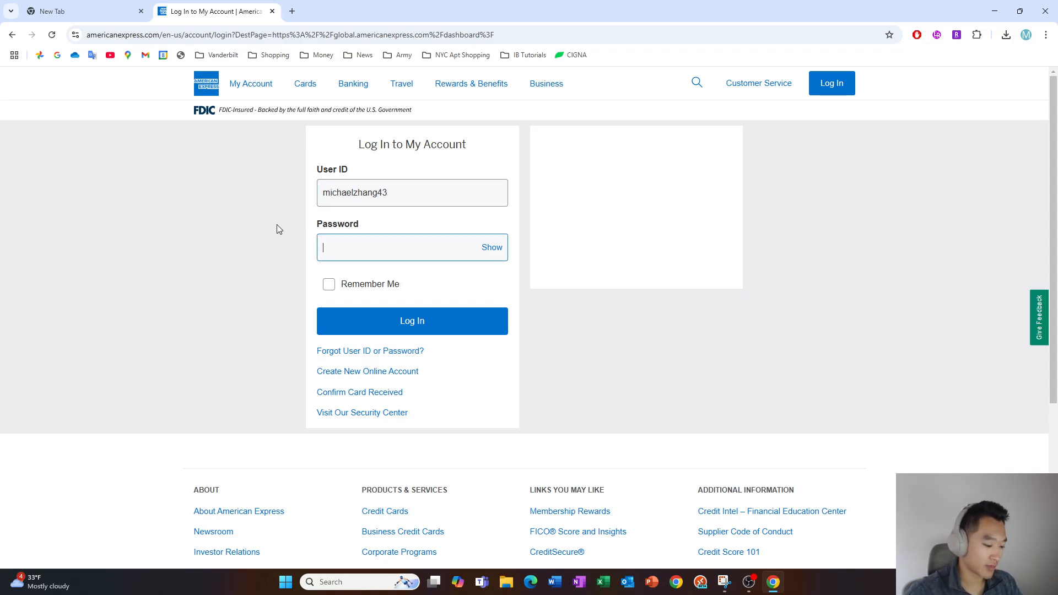
text(•)
key(Tab)
key(Tab)
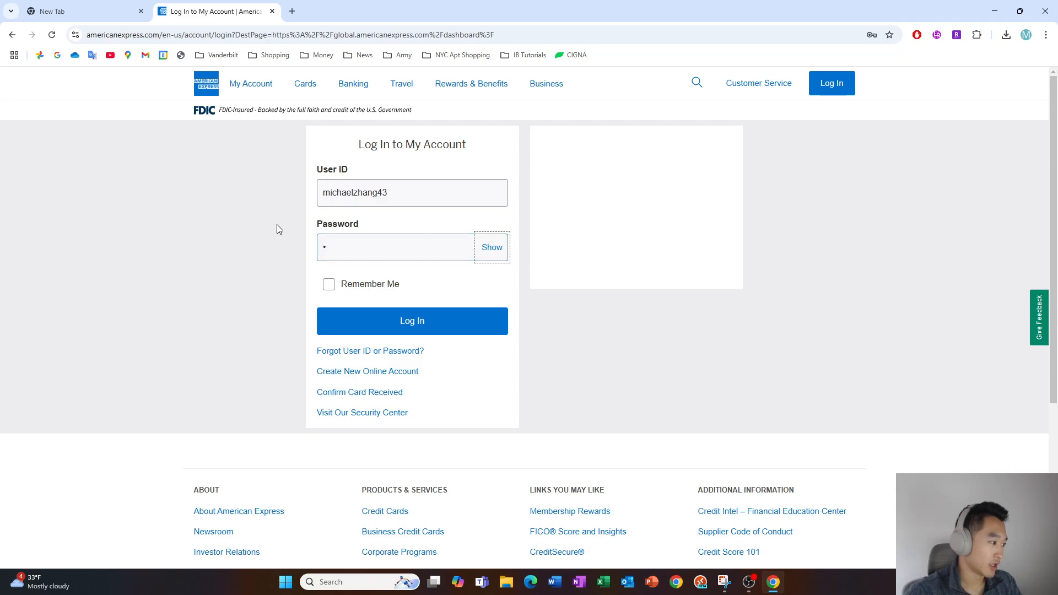
key(Tab)
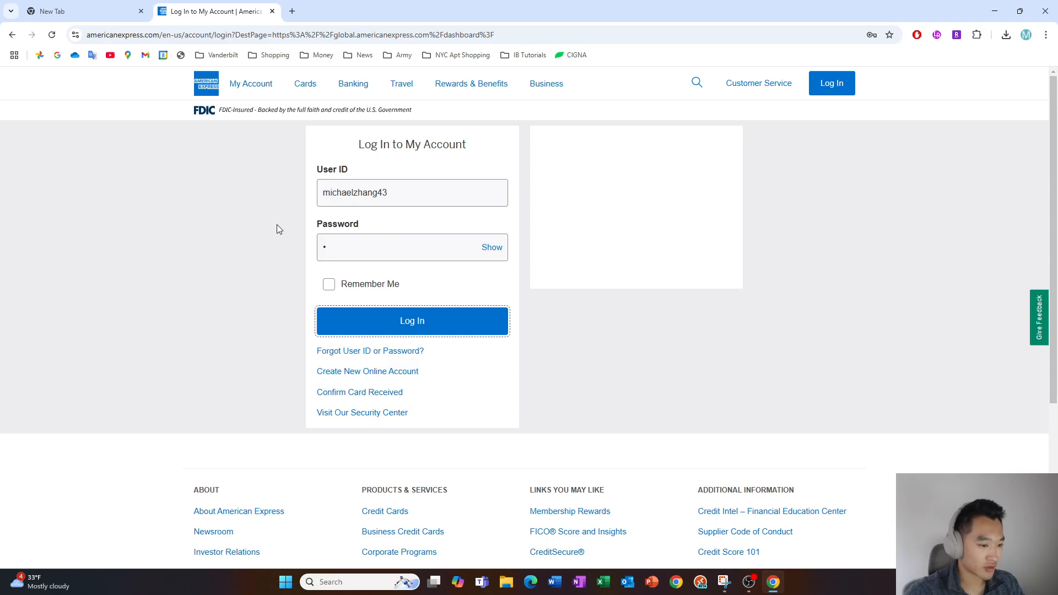
key(ctrl+w)
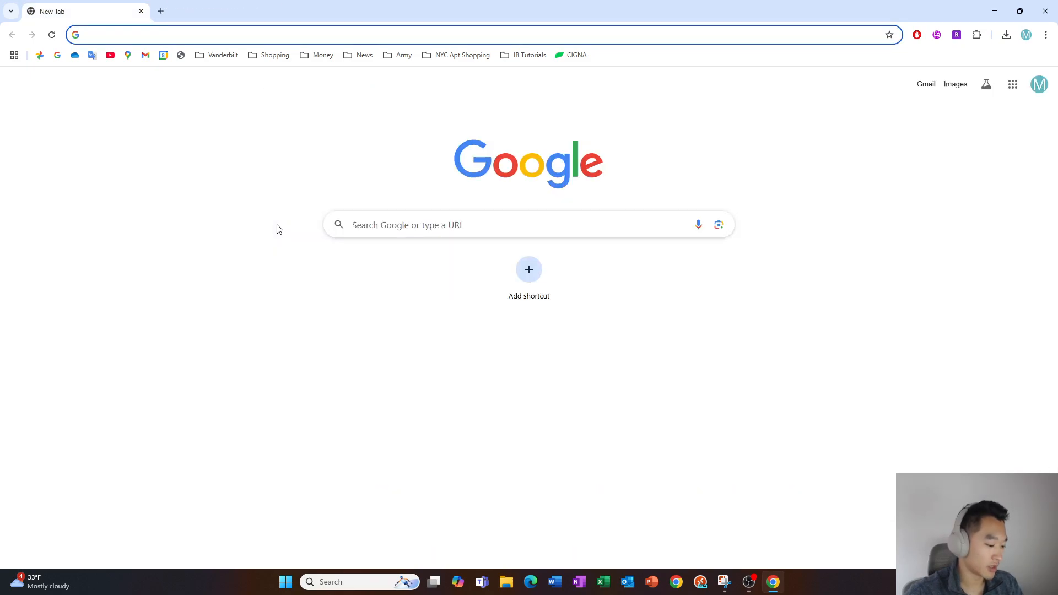
key(ctrl+w)
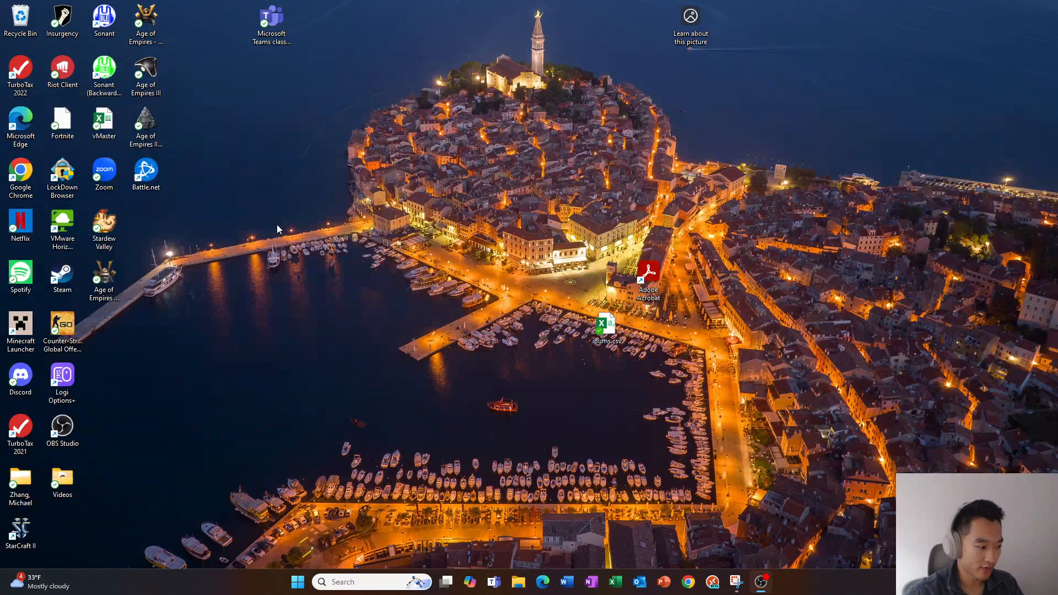
Search 'file' in the Start menu, then dismiss the search without opening anything
key(super)
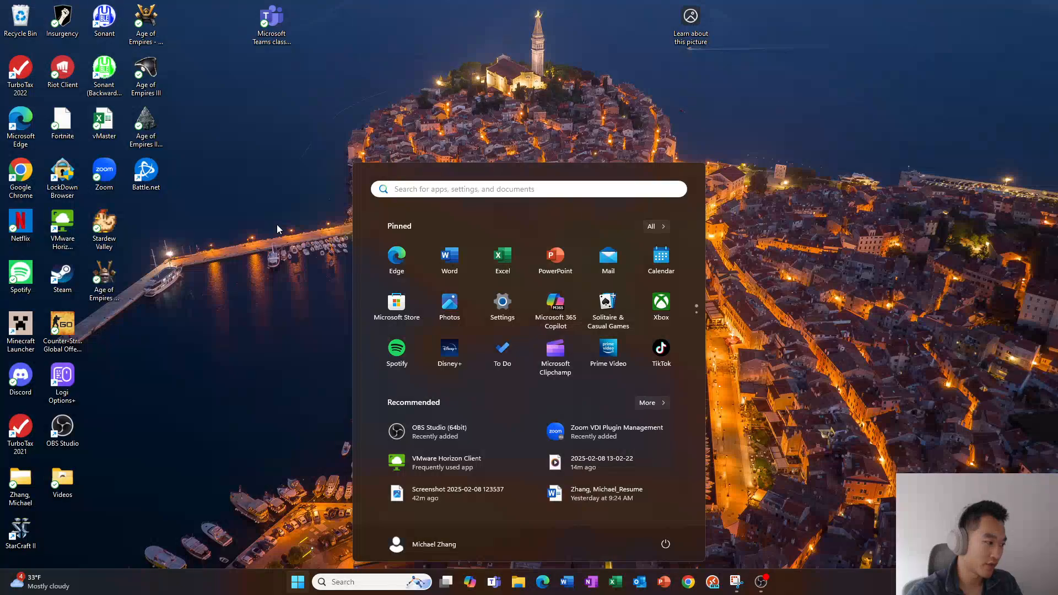
text(file)
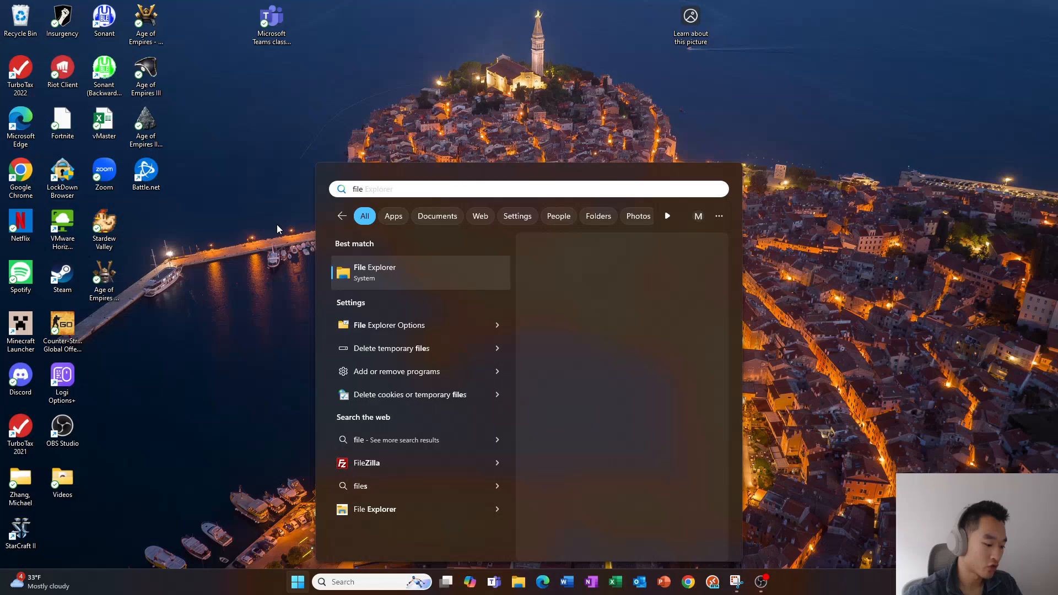
key(Escape)
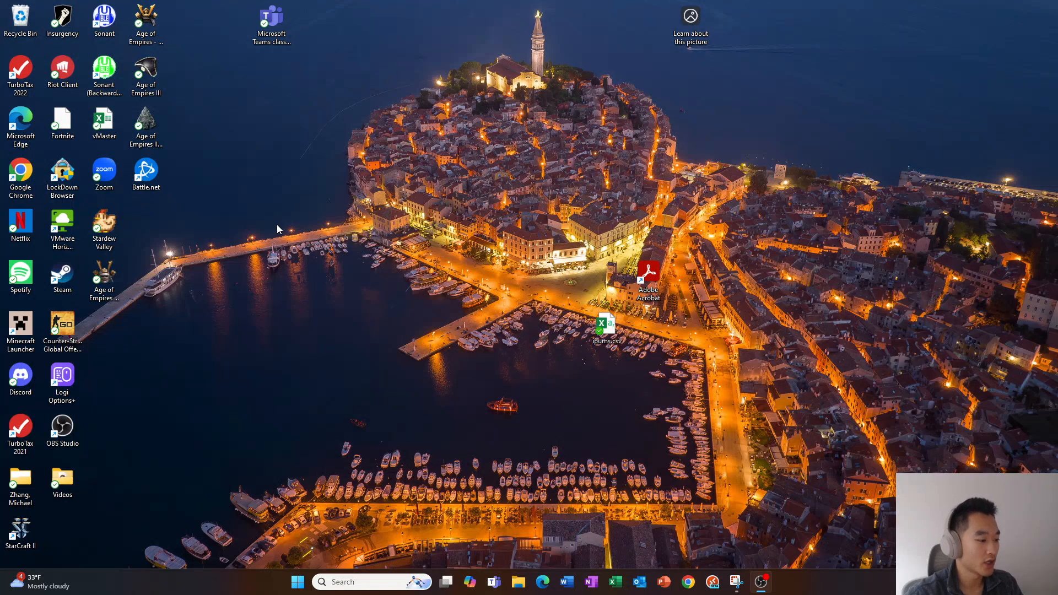
Open File Explorer, hide it to the desktop, then open Windows Settings
key(super+e)
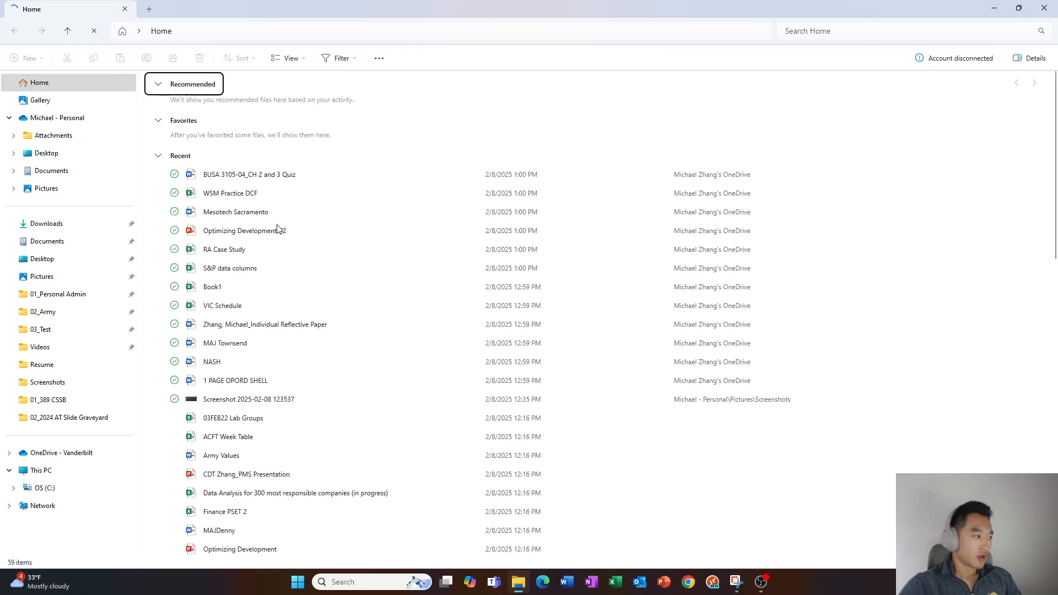
key(super+d)
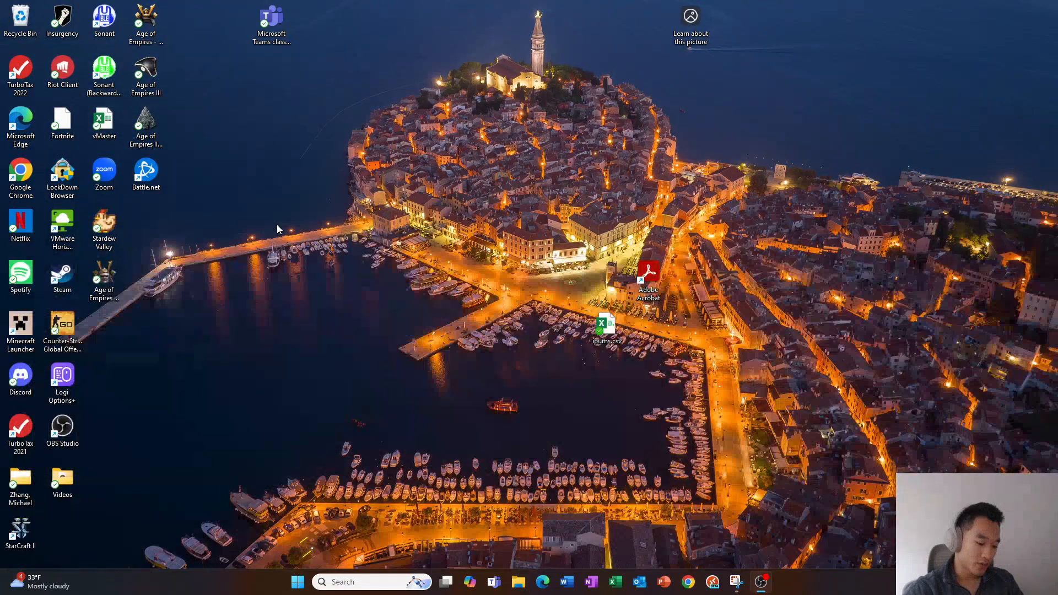
key(super+i)
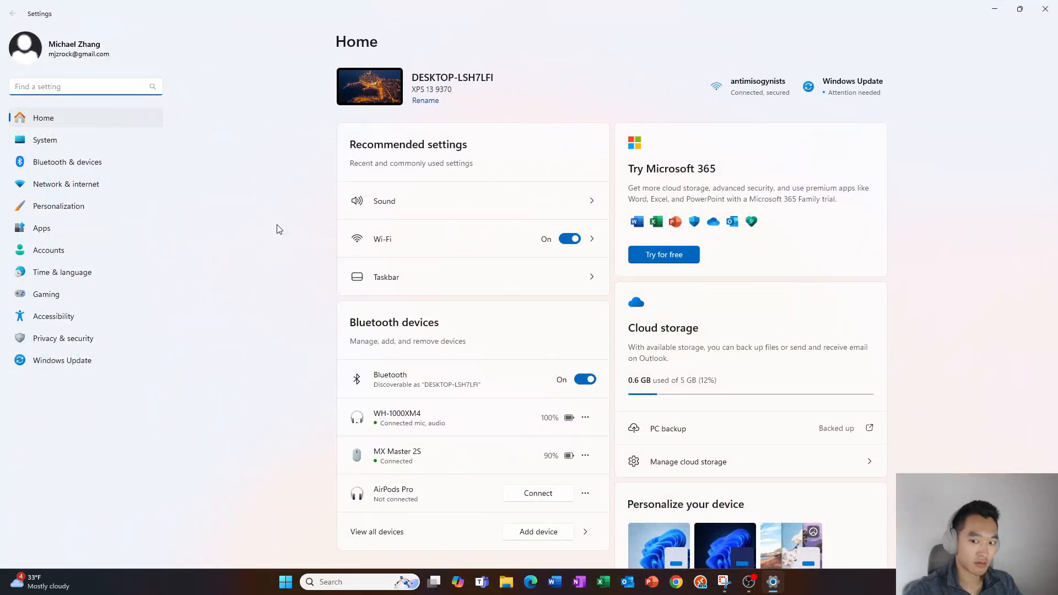
key(Tab)
key(Down)
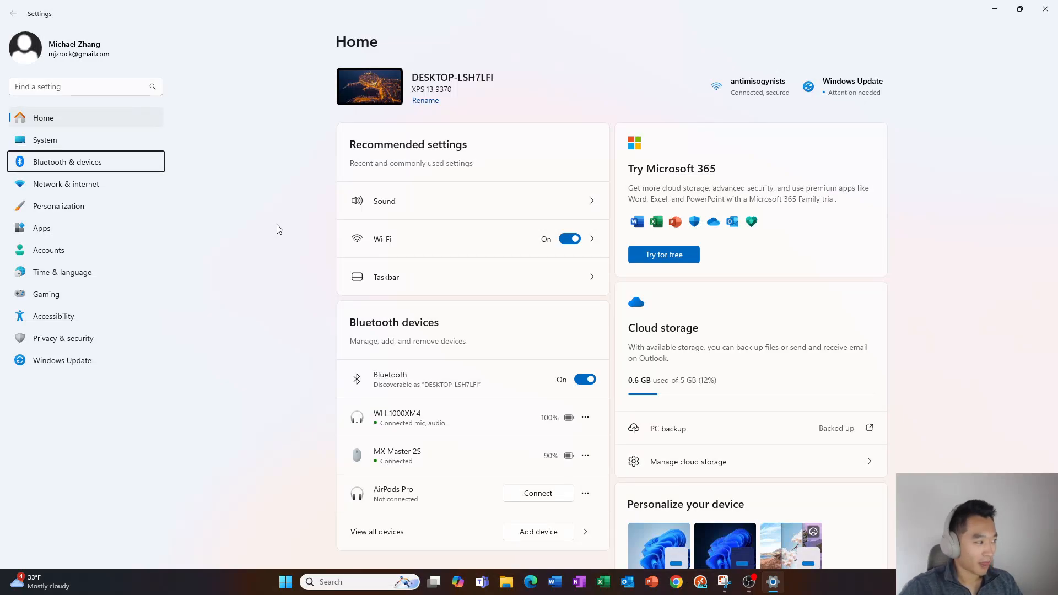
key(shift+Tab)
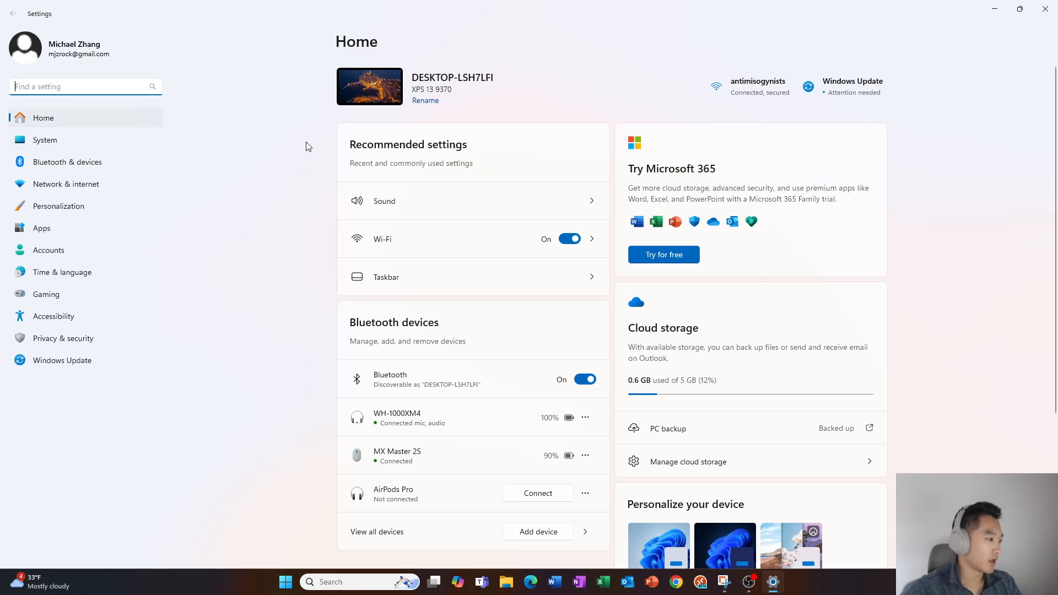
key(Tab)
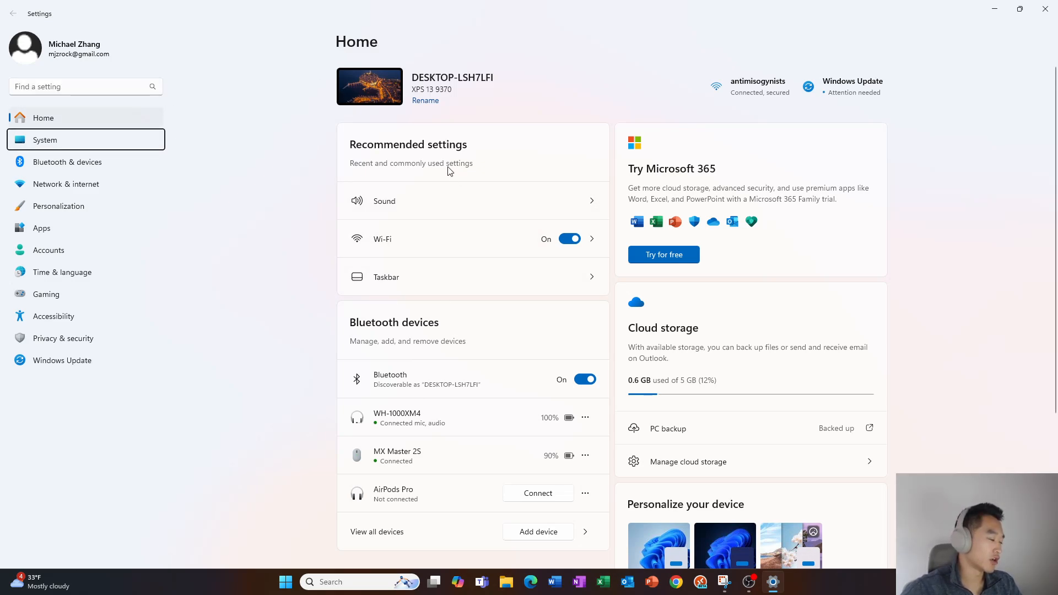
key(Down)
key(Up)
key(Down)
key(Down)
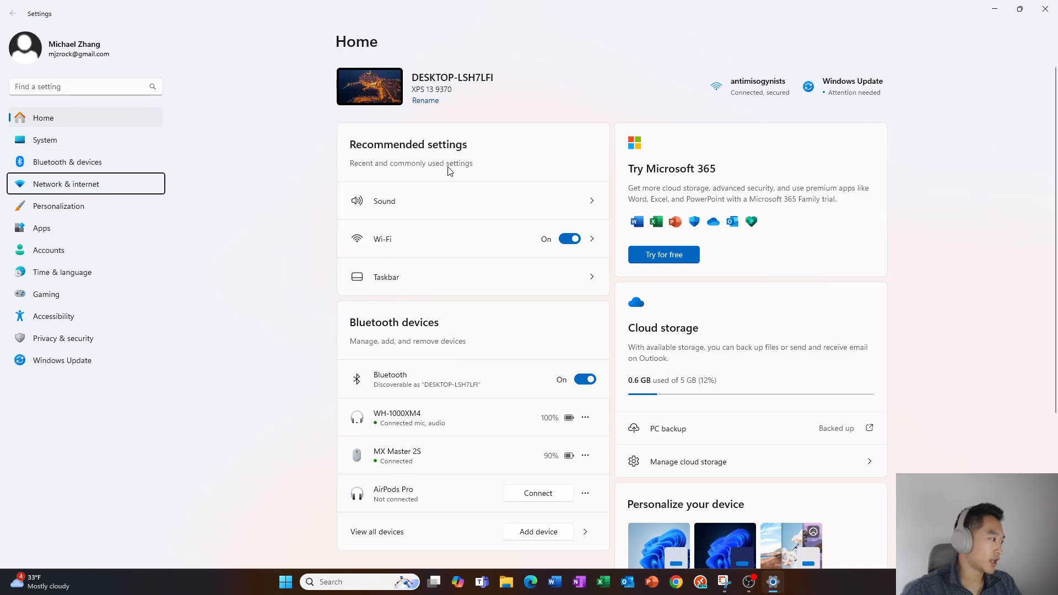
key(Down)
key(Up)
key(Up)
key(Up)
key(Return)
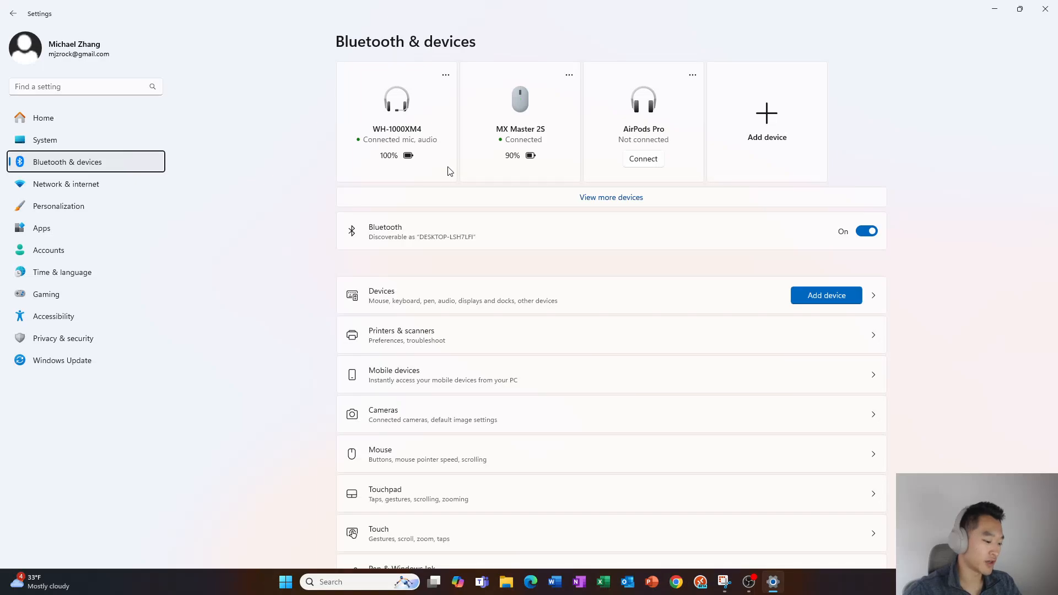
key(Down)
key(Down)
key(Down)
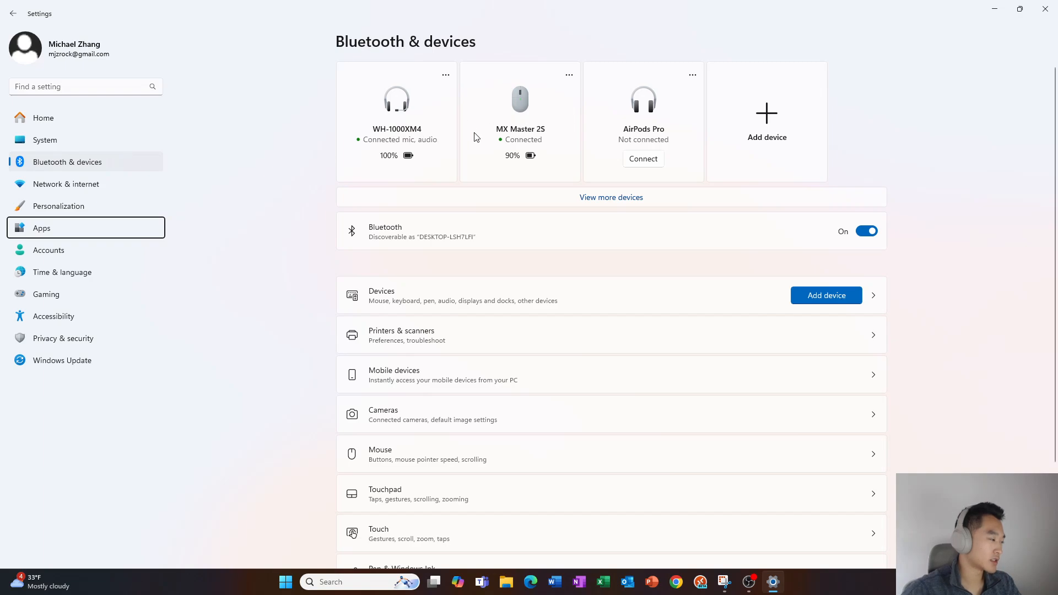
key(Up)
key(Up)
key(Up)
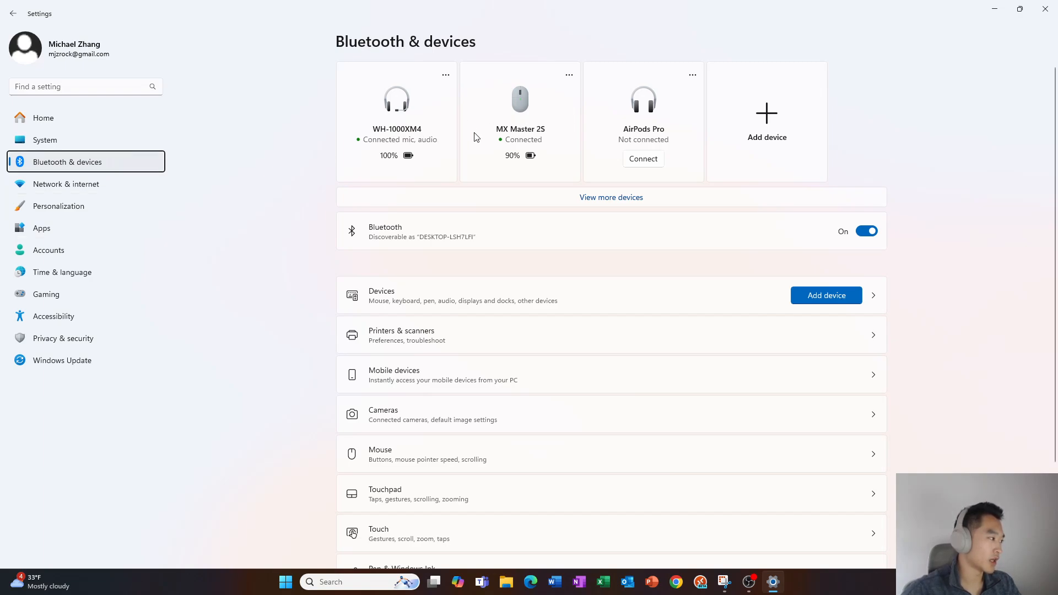
key(Down)
key(Down)
key(Up)
key(Up)
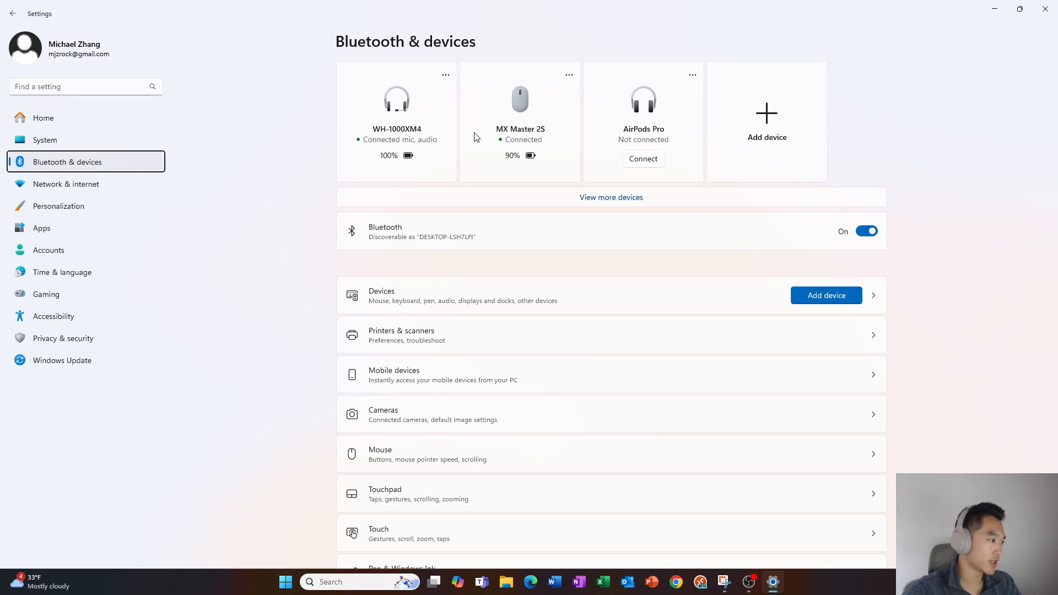
key(Tab)
key(Tab)
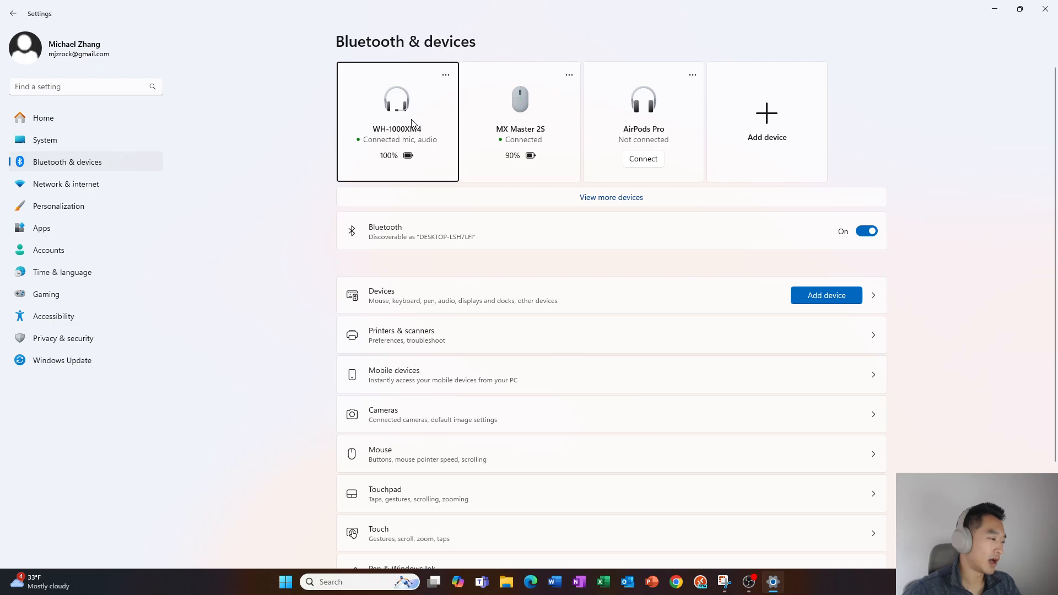
key(Right)
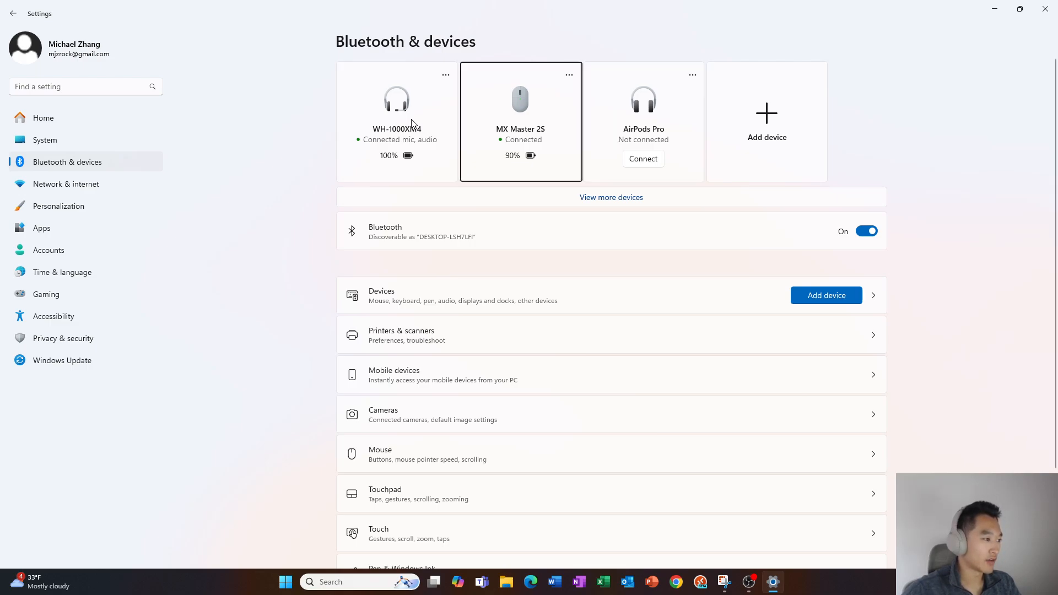
key(Right)
key(Left)
key(Left)
key(Right)
key(Right)
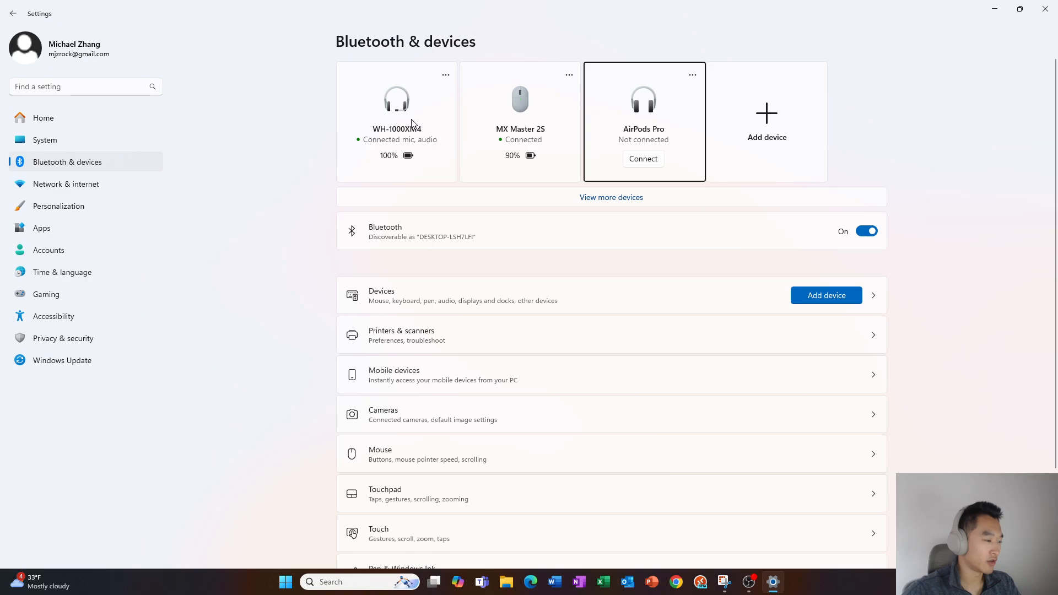
key(Left)
key(Left)
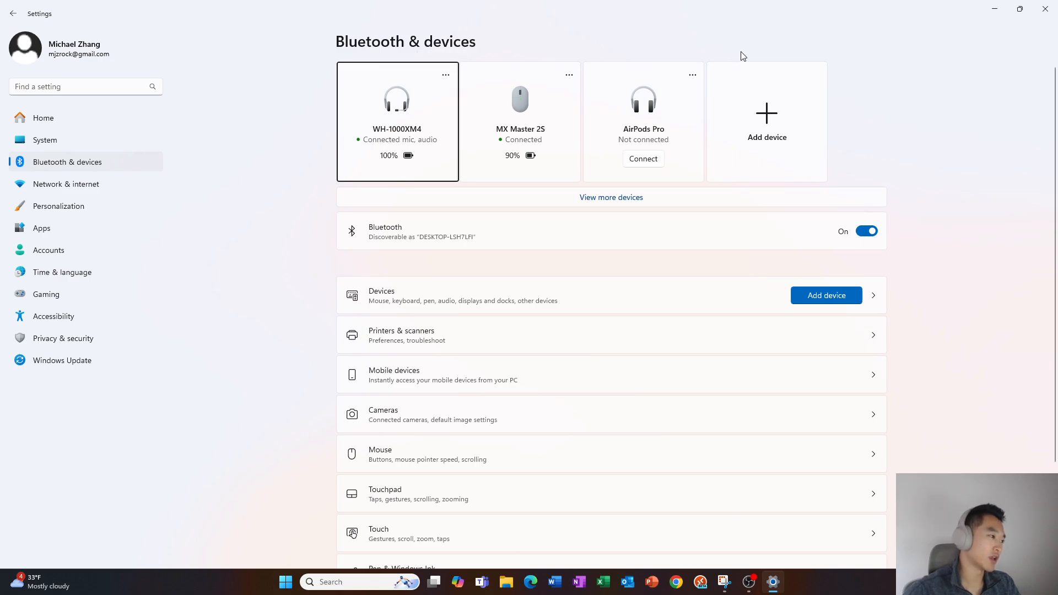
key(Right)
key(Left)
scroll(742, 56, down, 1)
scroll(741, 55, up, 1)
key(Right)
key(Left)
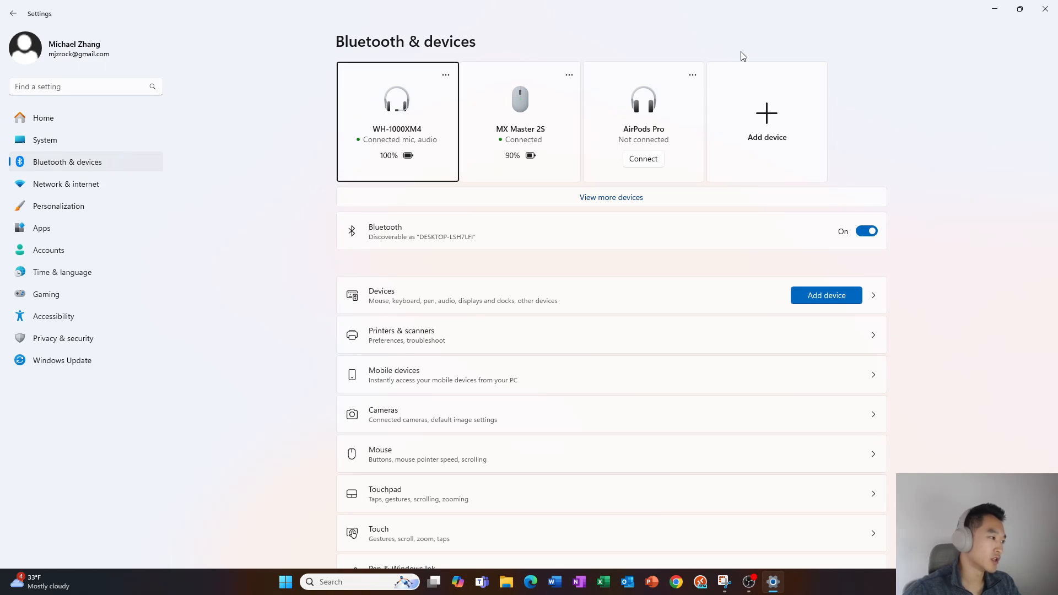
key(Tab)
key(Return)
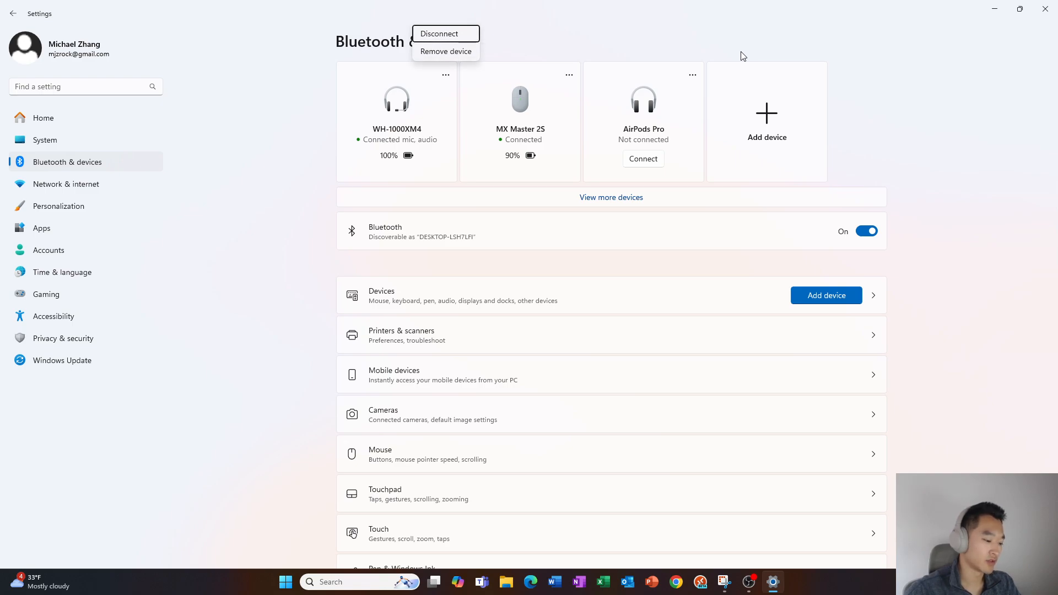
key(Escape)
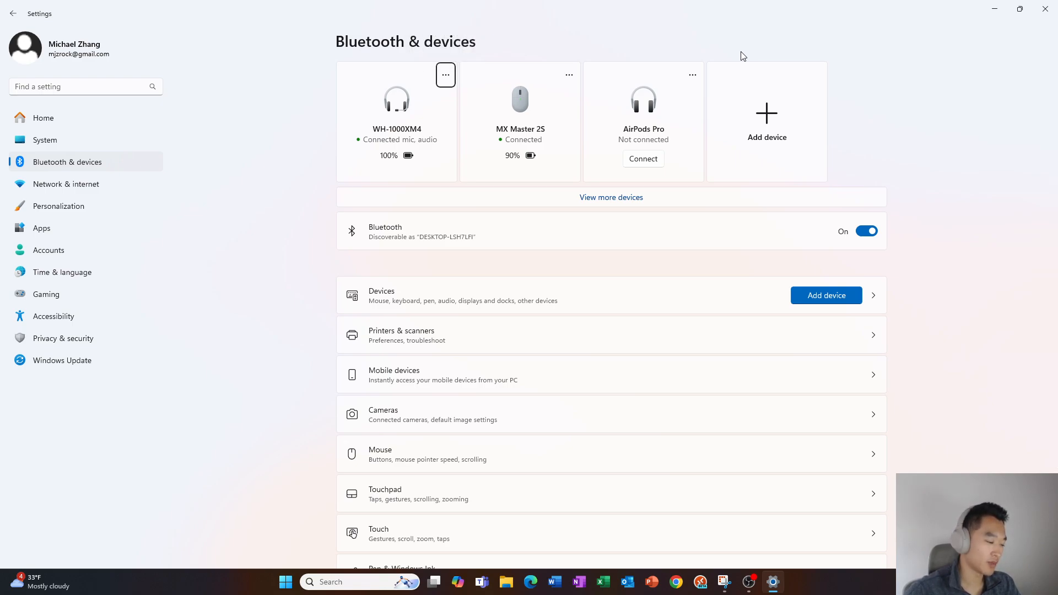
key(Right)
key(Left)
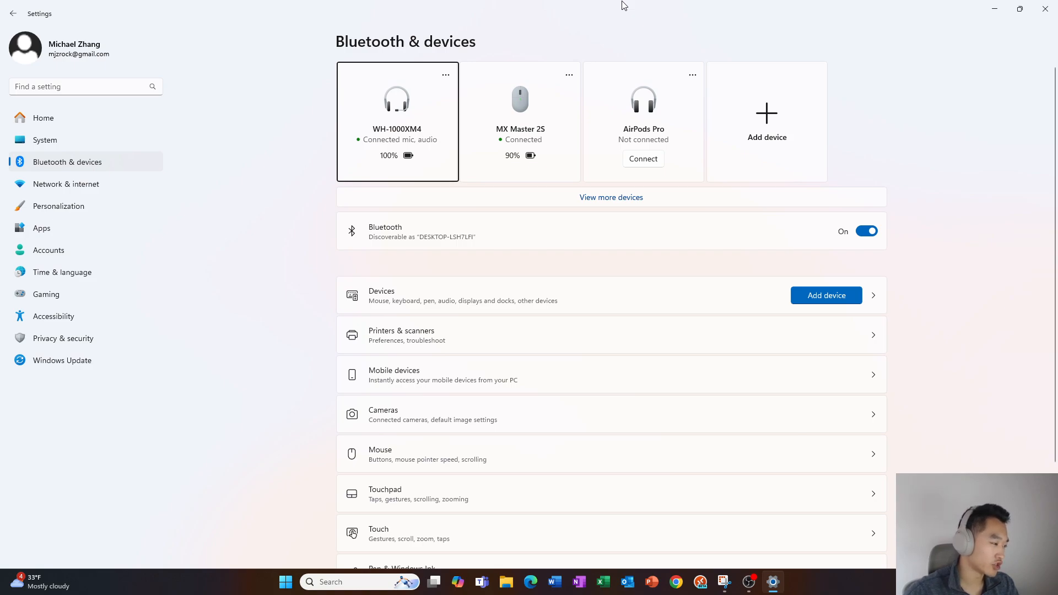
key(shift+Tab)
key(shift+Tab)
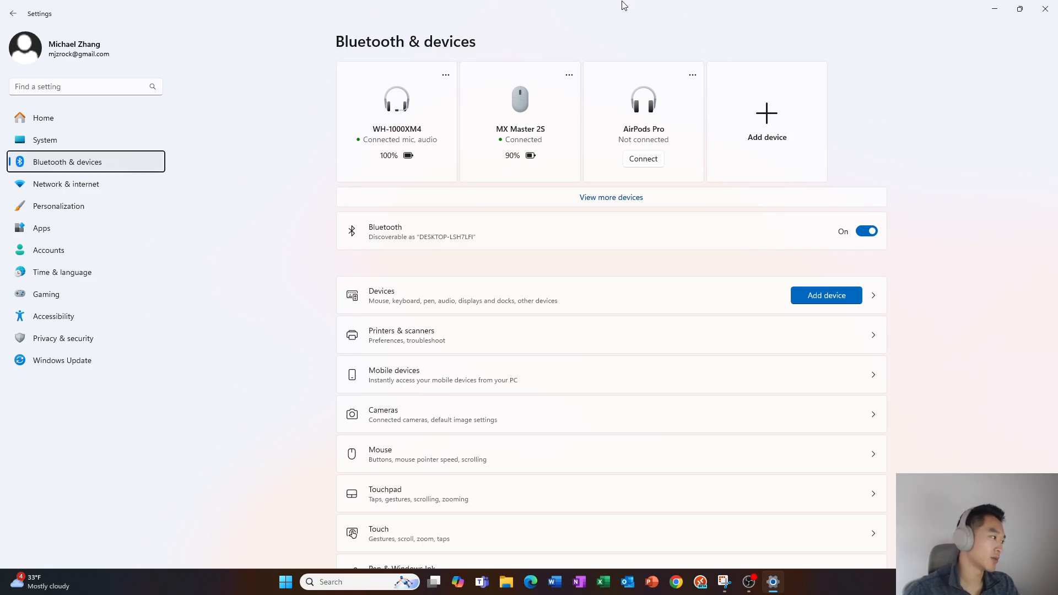
key(Up)
key(Down)
key(Up)
key(Up)
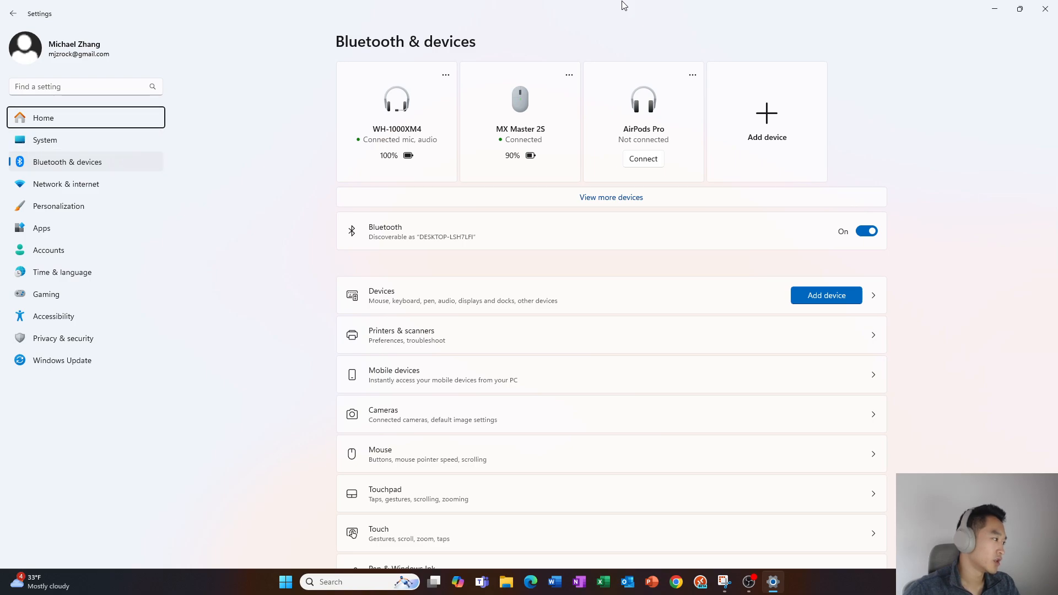
key(shift+Tab)
key(Tab)
key(Down)
key(Down)
key(Down)
key(Down)
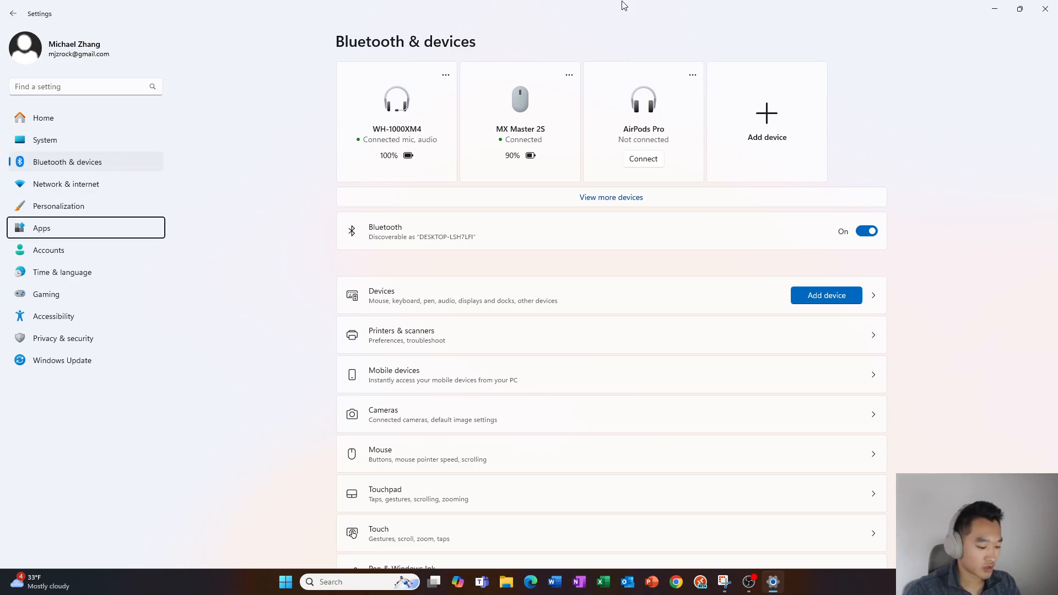
Hide Settings to the desktop and close it from its taskbar preview
key(super+d)
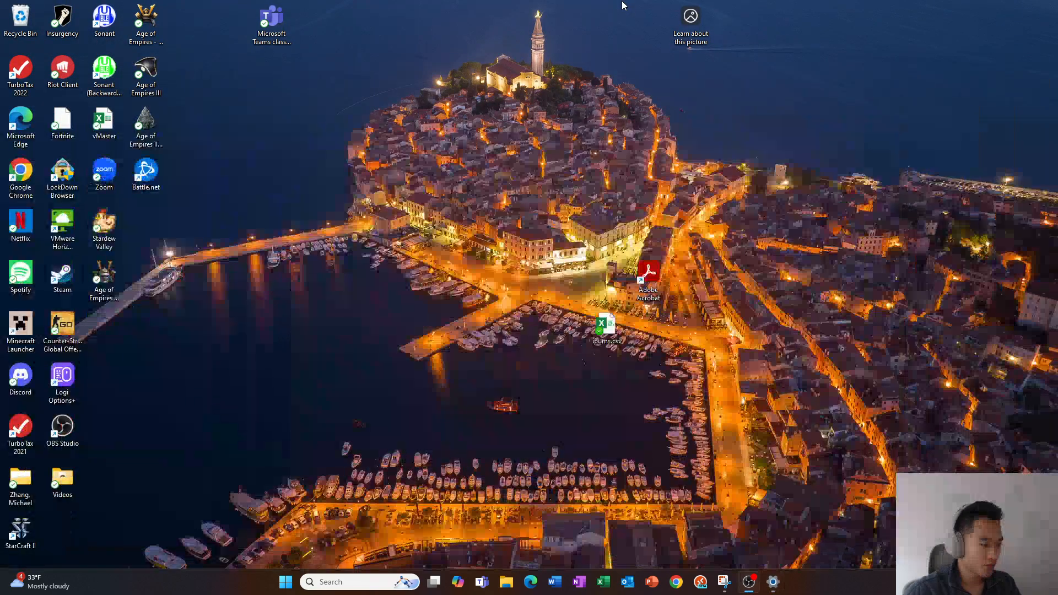
mouse_move(776, 585)
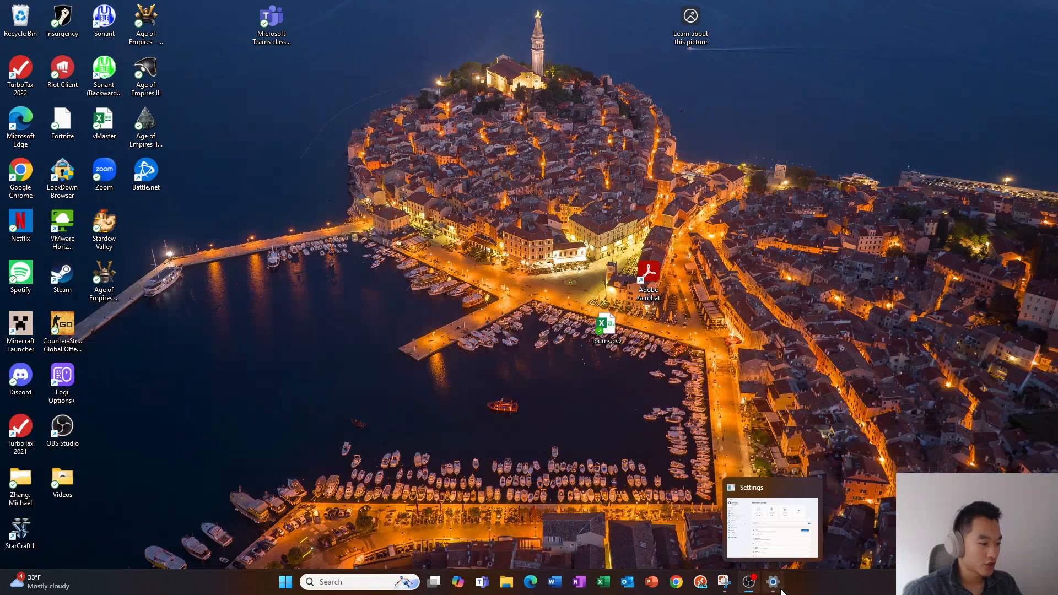
click(809, 494)
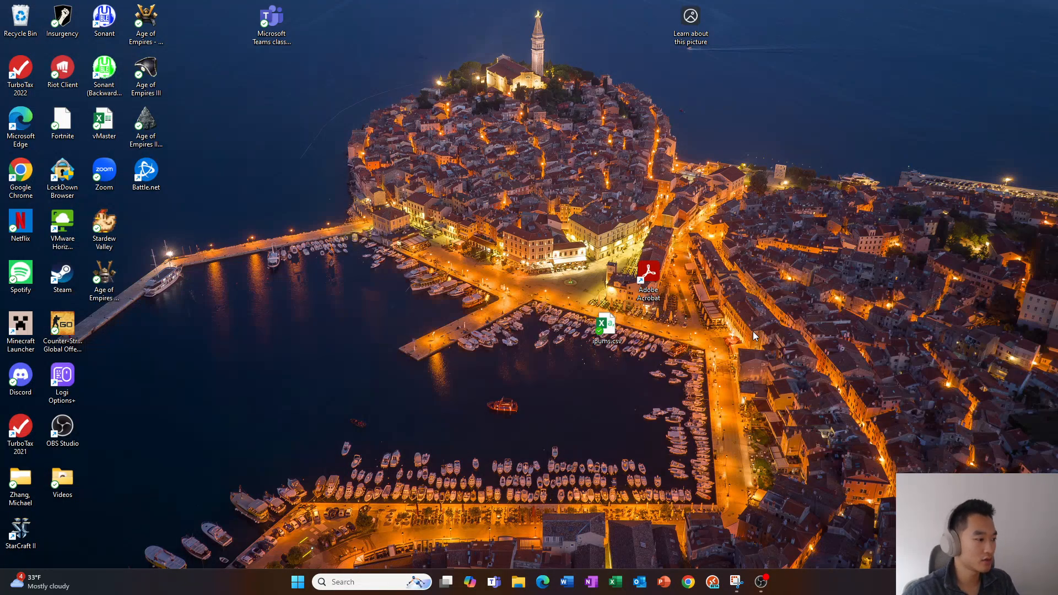
Open File Explorer at Home and move through the Recent files list
key(super+e)
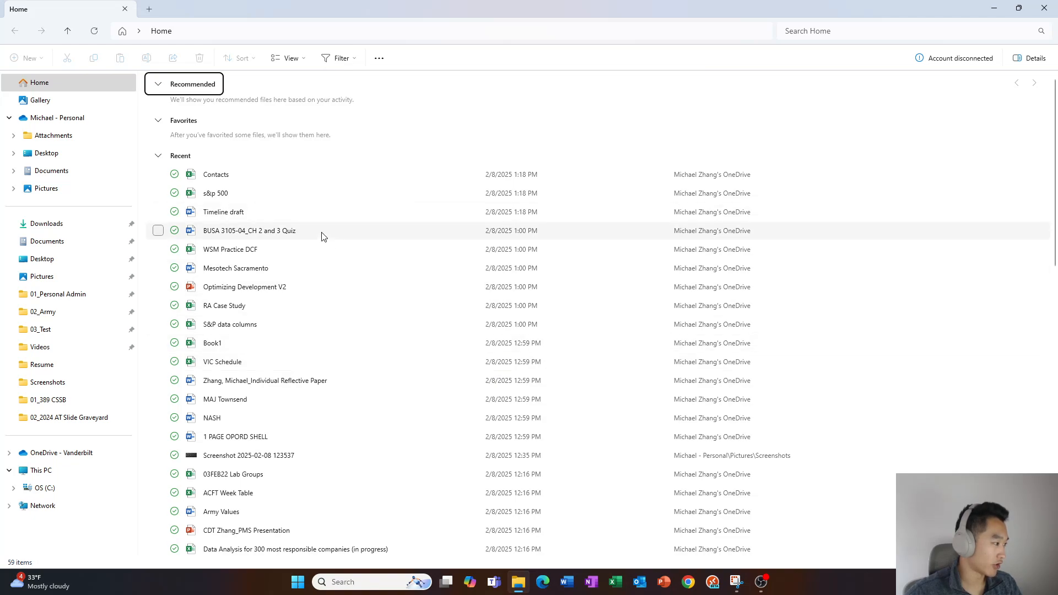
key(Down)
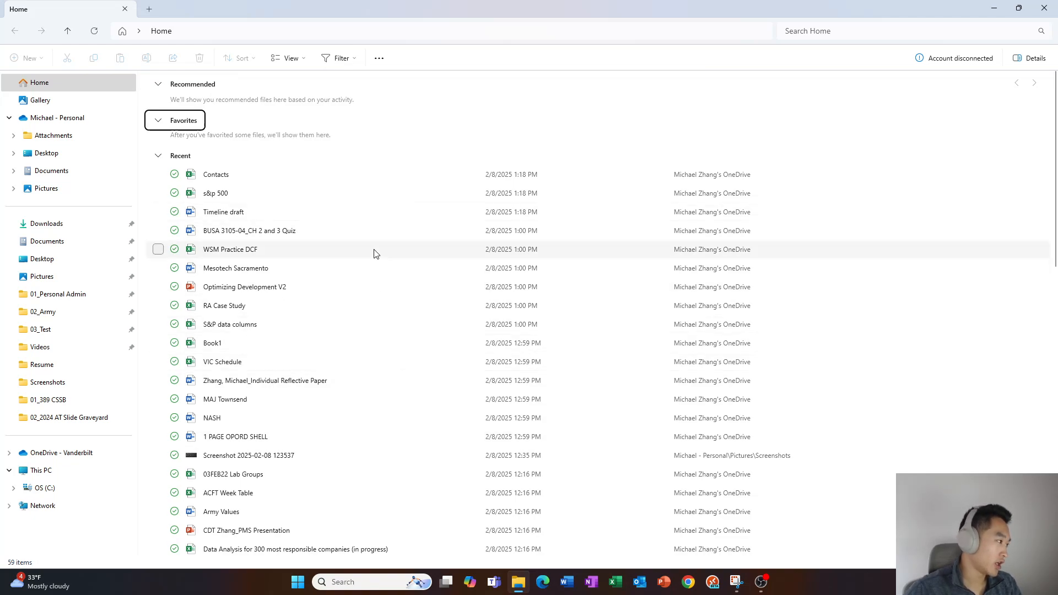
key(Down)
key(Down)
key(Down)
key(Down)
key(Down)
key(Down)
key(Down)
key(Down)
key(Down)
key(Down)
key(Down)
key(Up)
key(Up)
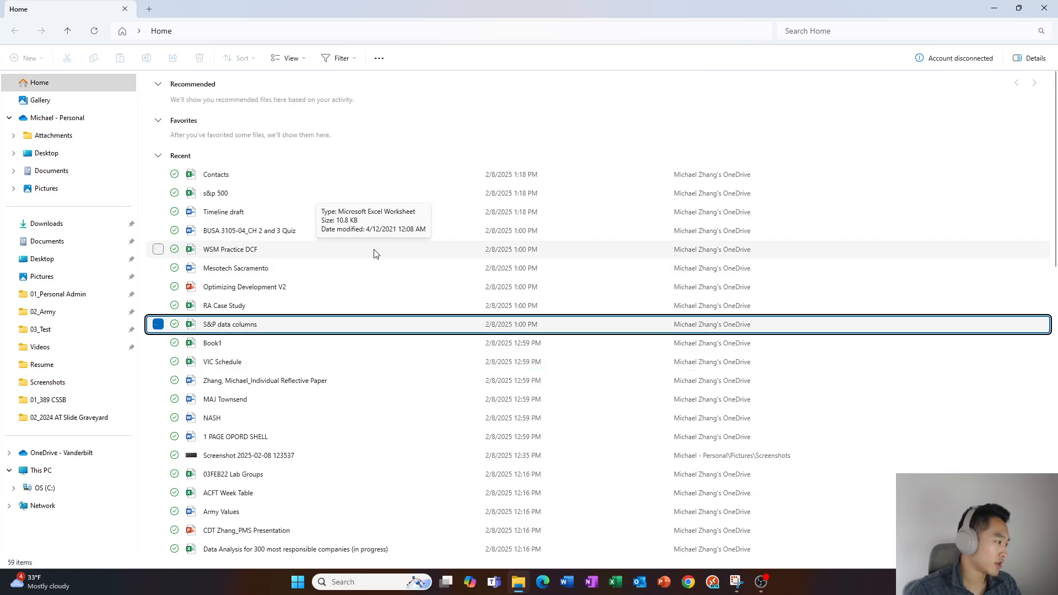
key(Up)
key(Up)
key(Up)
key(Up)
key(Up)
key(Up)
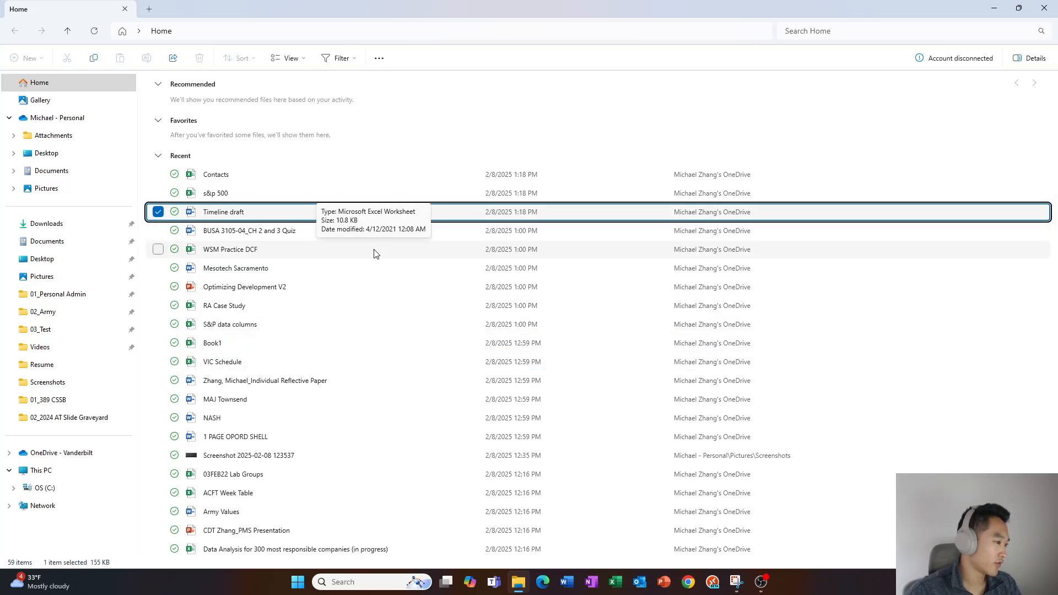
key(Up)
key(Up)
key(Up)
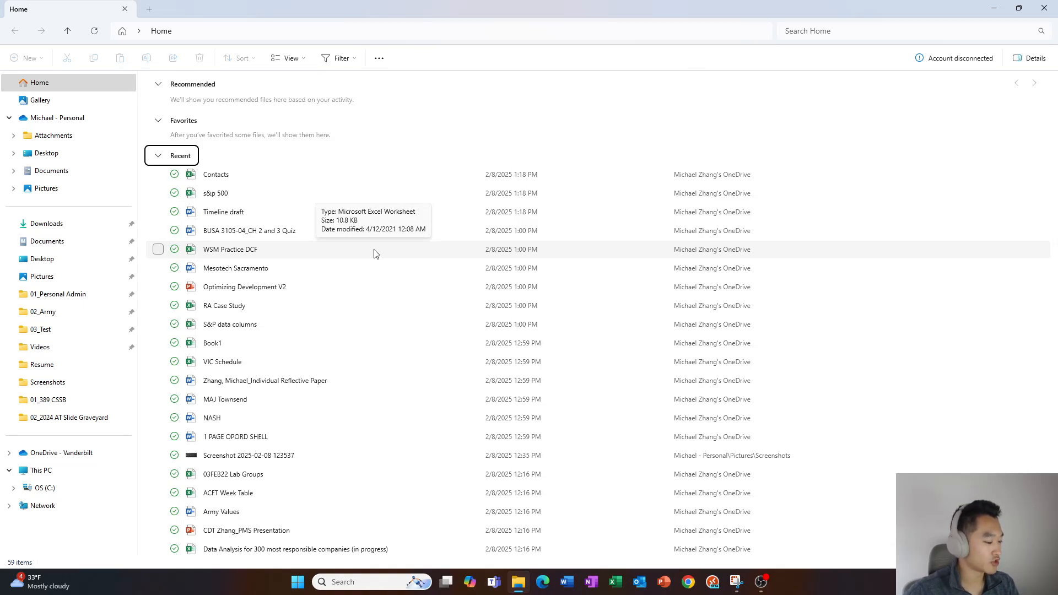
Move into the navigation pane and open the pinned 02_Army folder
key(shift+Tab)
key(Down)
key(Down)
key(Down)
key(Down)
key(Down)
key(Down)
key(Down)
key(Down)
key(Down)
key(Down)
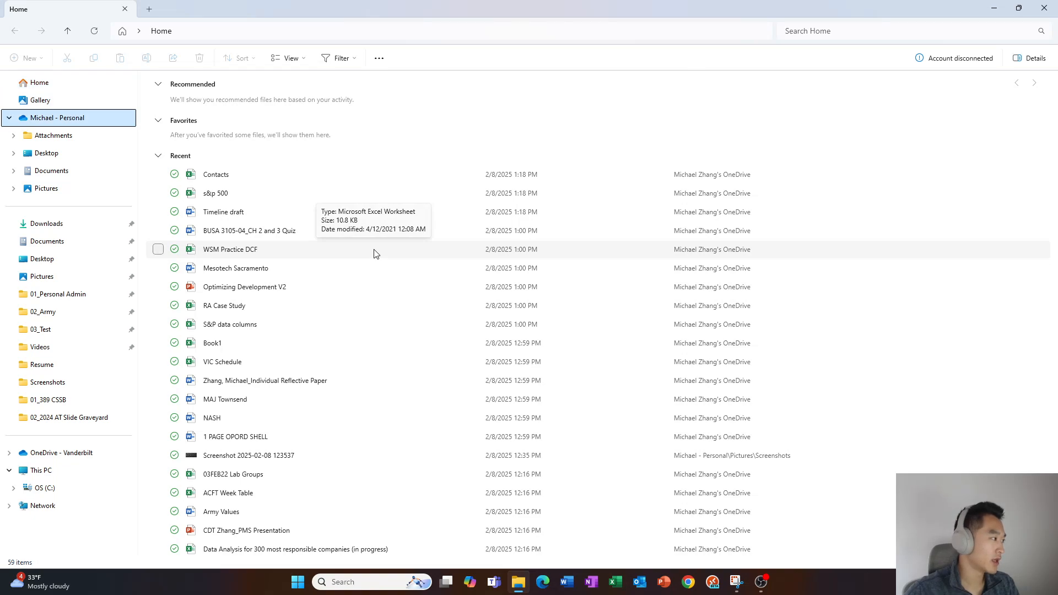
key(Down)
key(Down)
key(Up)
key(Up)
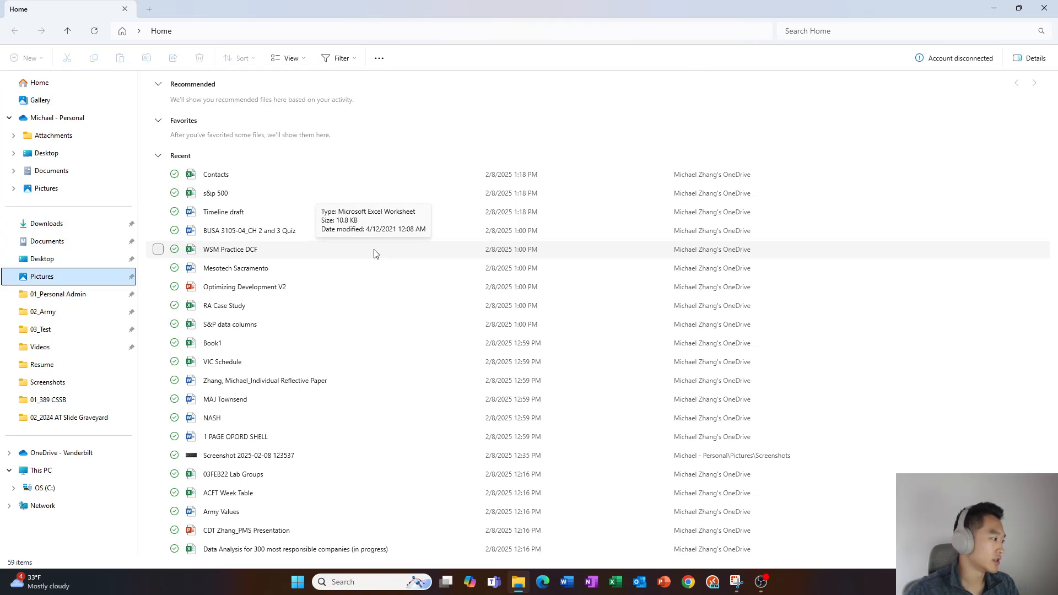
key(Up)
key(Down)
key(Down)
key(Down)
key(Up)
key(Up)
key(Down)
key(Down)
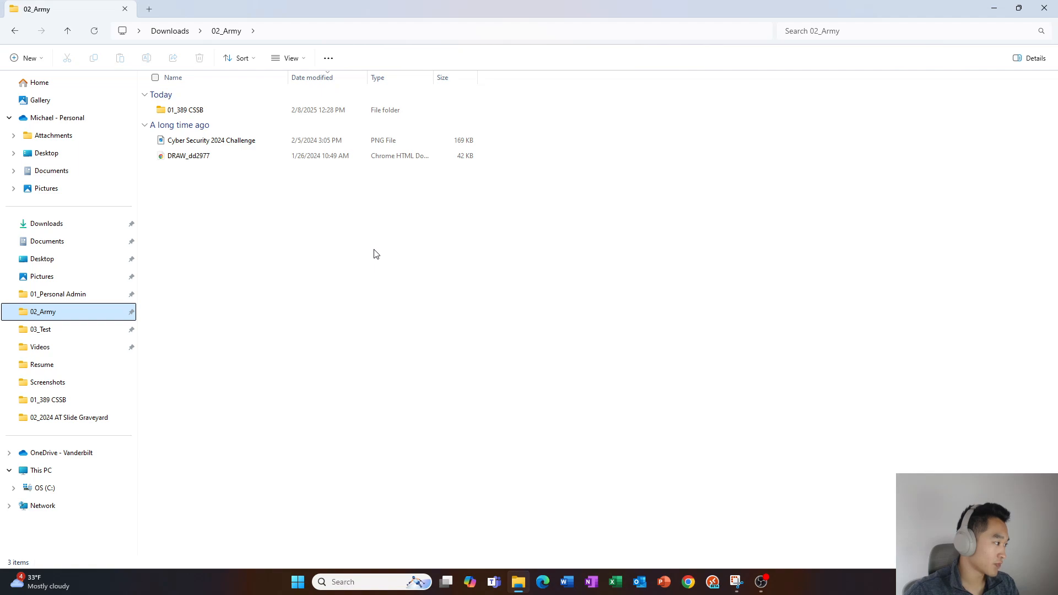
Select the 01_389 CSSB folder in the 02_Army list and open it
key(Tab)
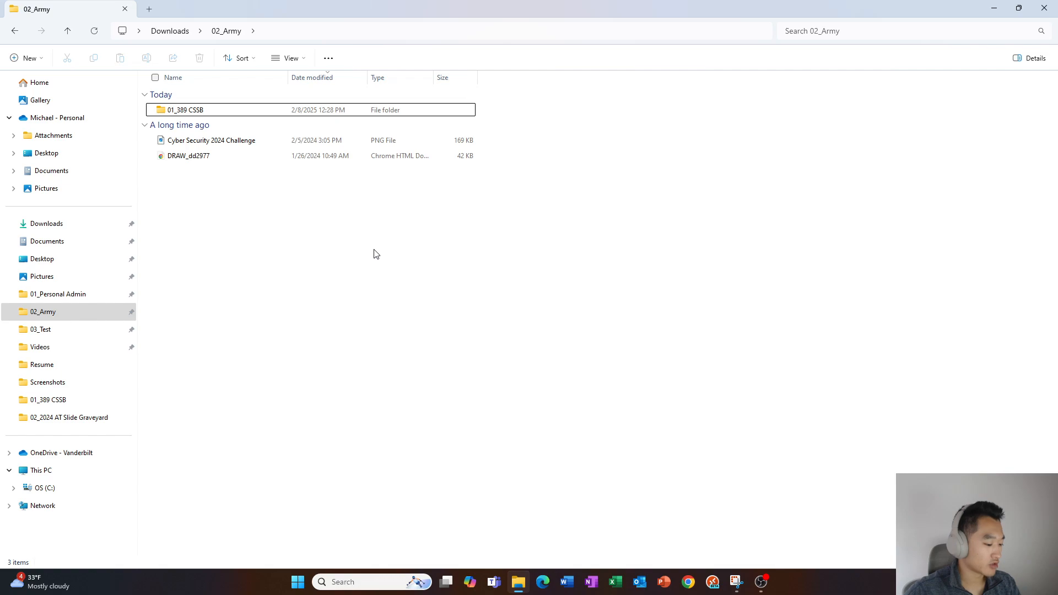
key(Down)
key(Up)
key(Down)
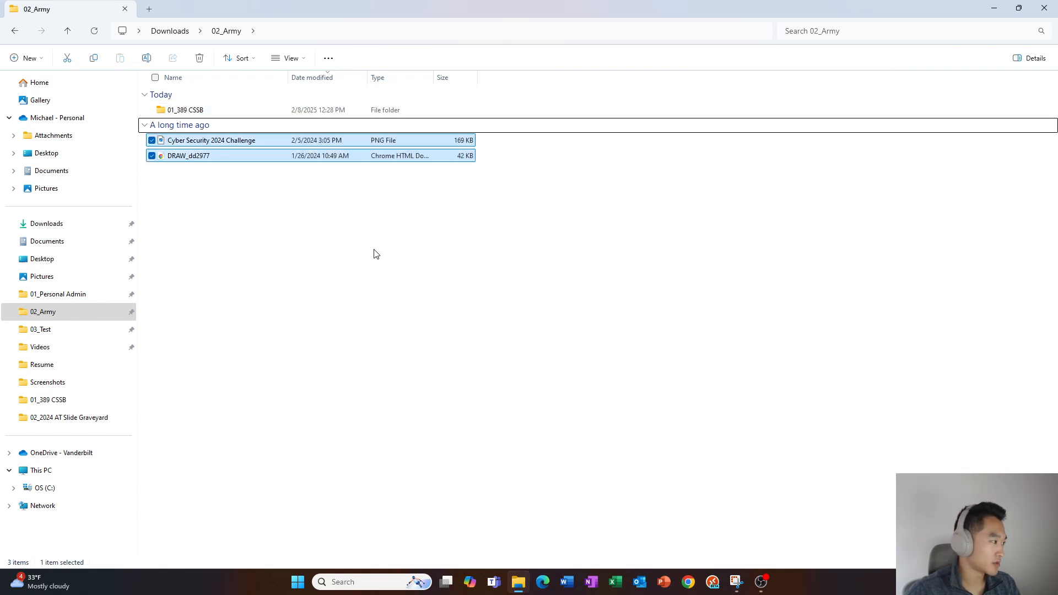
key(Up)
key(Down)
key(Up)
key(Up)
key(Down)
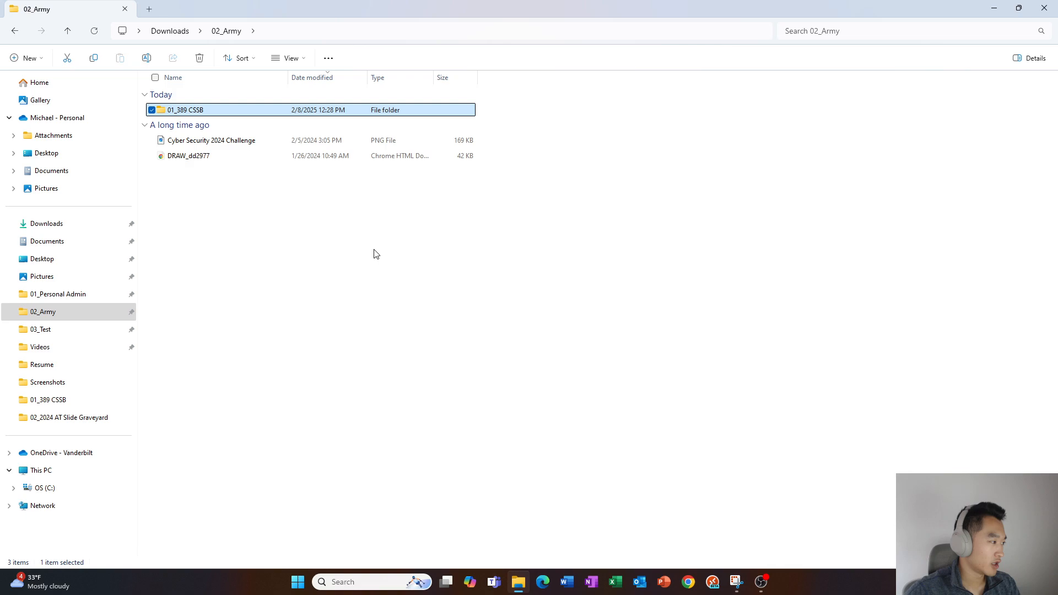
key(Return)
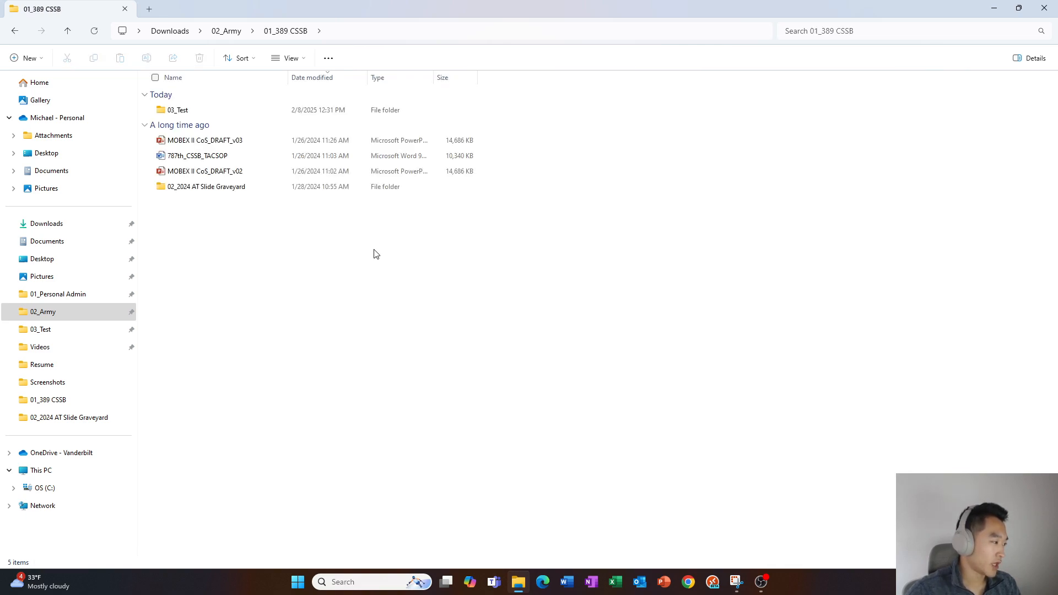
Select the 03_Test folder among the drafts and open it
key(Up)
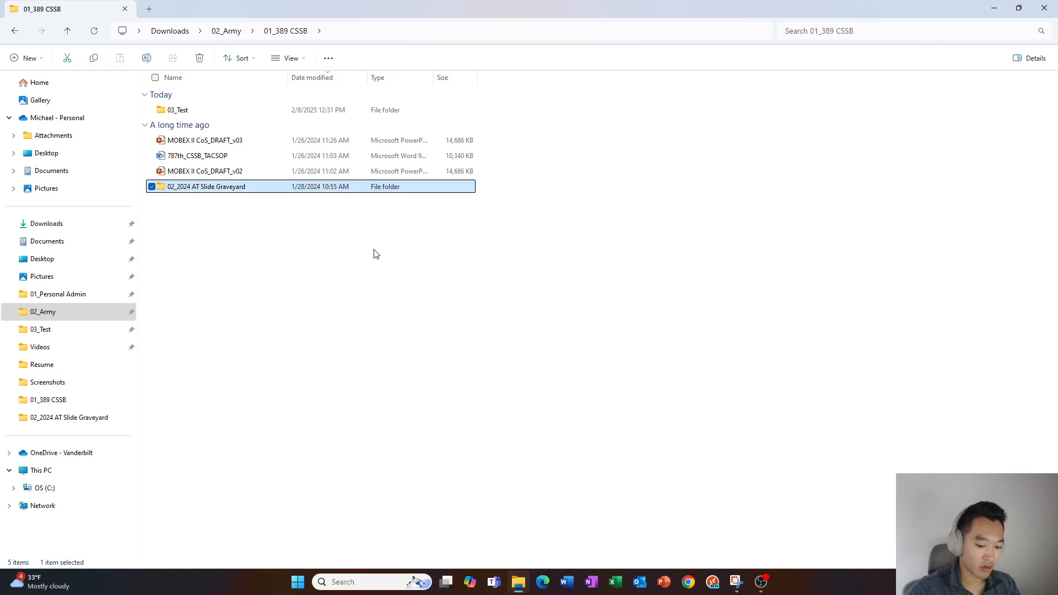
key(Home)
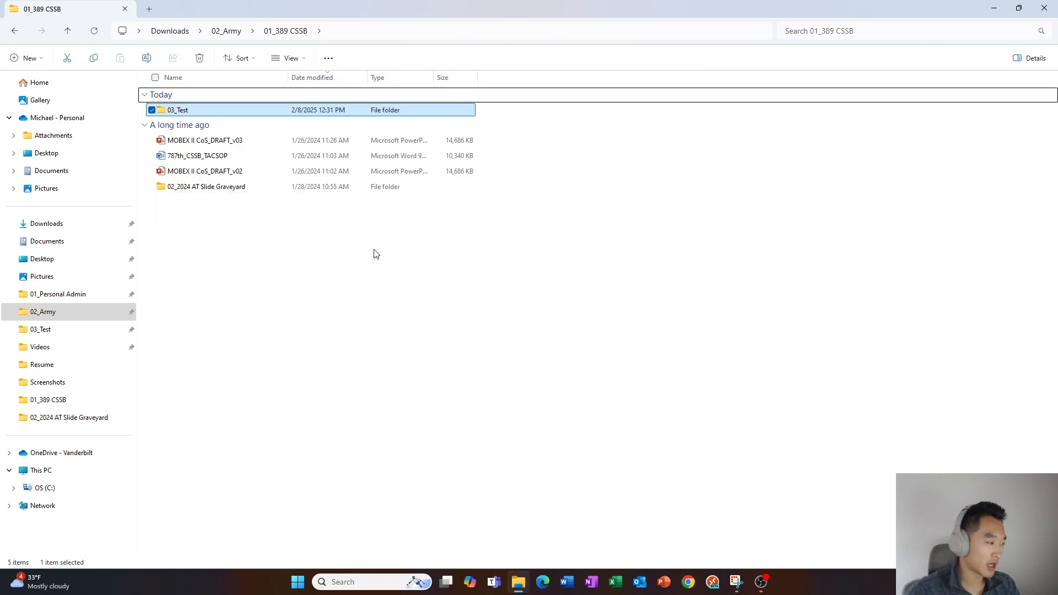
key(Down)
key(Down)
key(Down)
key(Down)
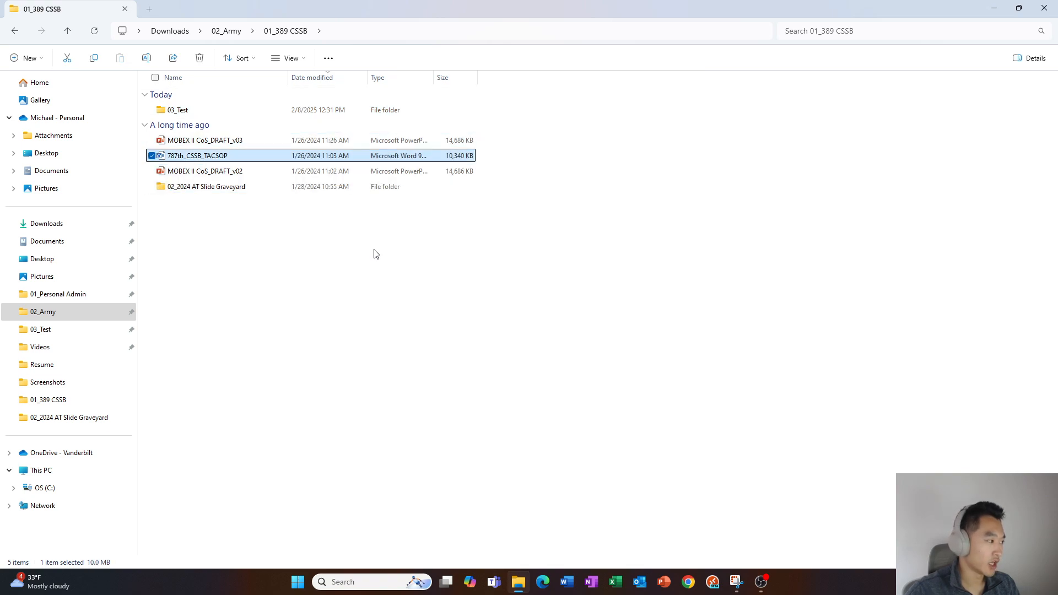
key(Up)
key(Up)
key(Up)
key(Up)
key(Up)
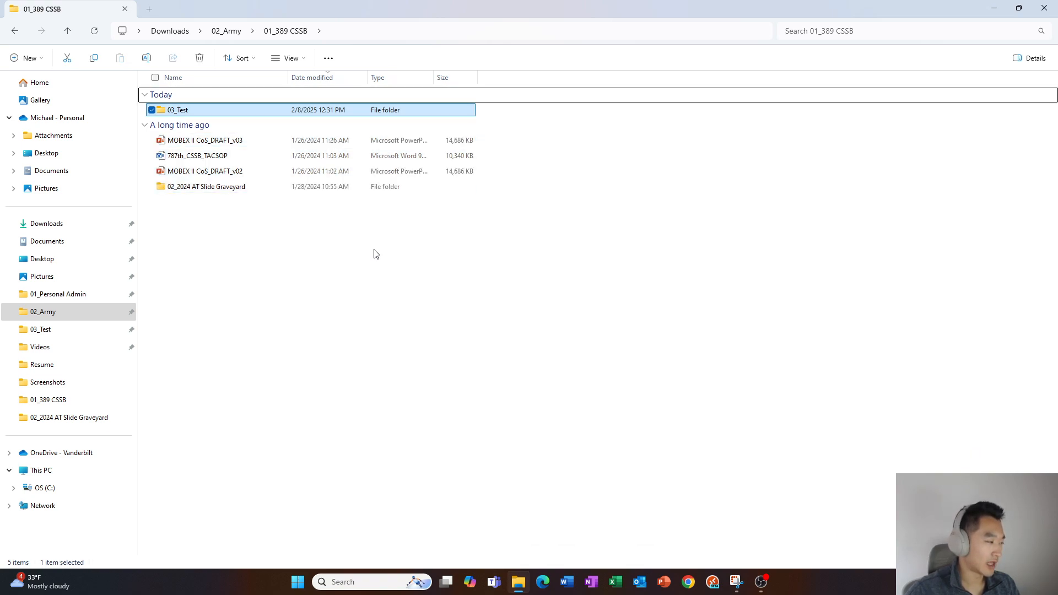
key(Down)
key(Down)
key(Down)
key(Down)
key(Up)
key(Up)
key(Up)
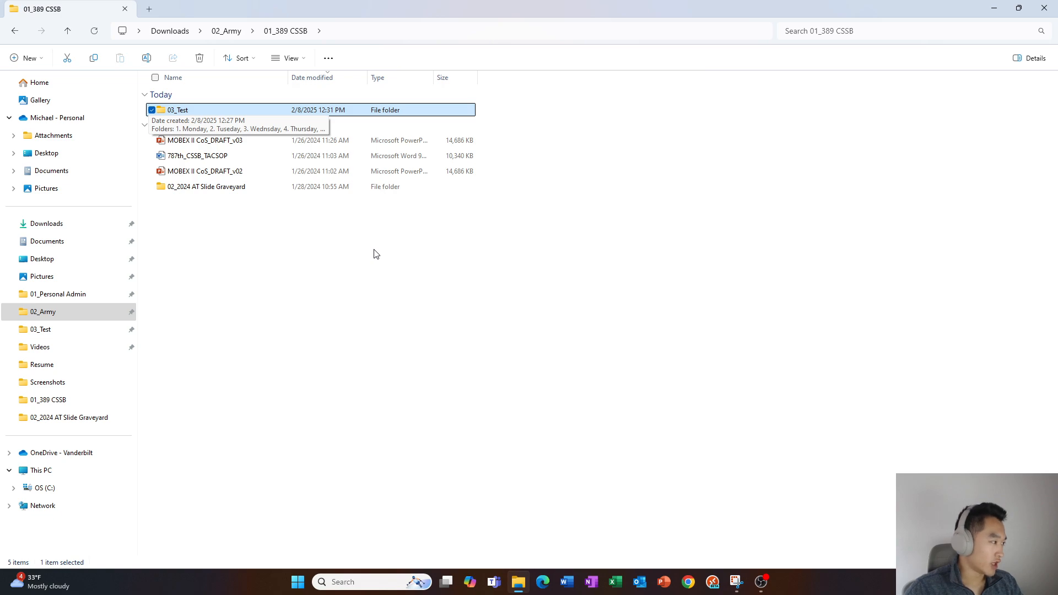
key(Return)
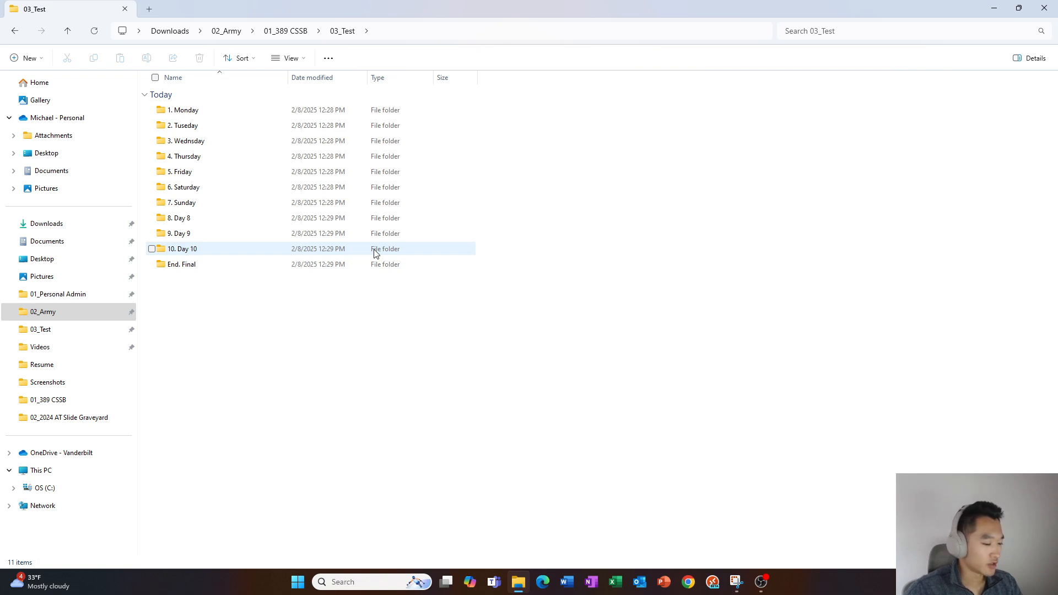
Copy End. Final and paste eleven duplicates into 03_Test, then snap the window to a quarter
key(End)
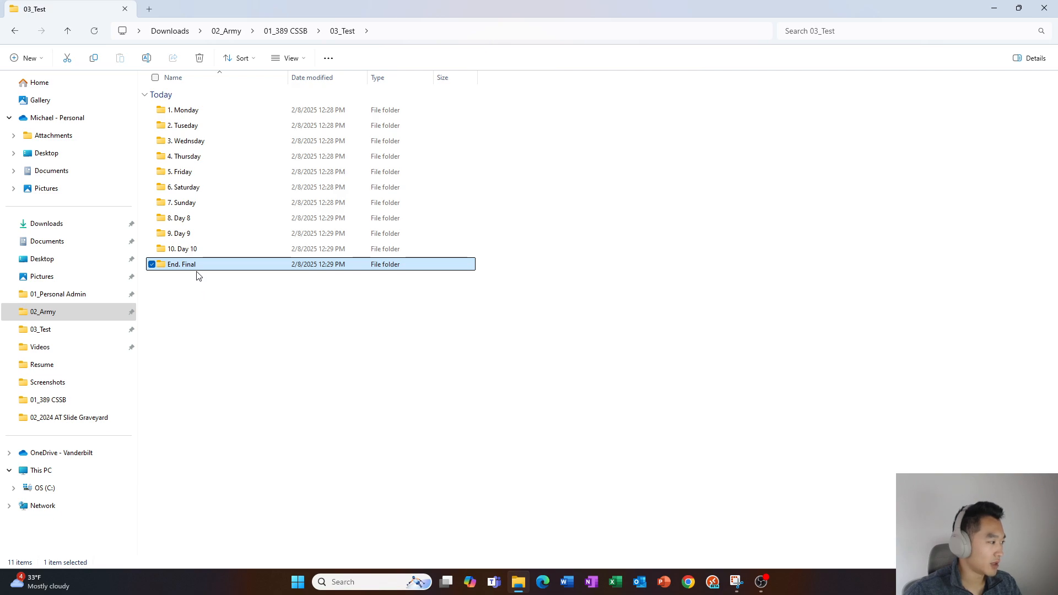
key(ctrl+c)
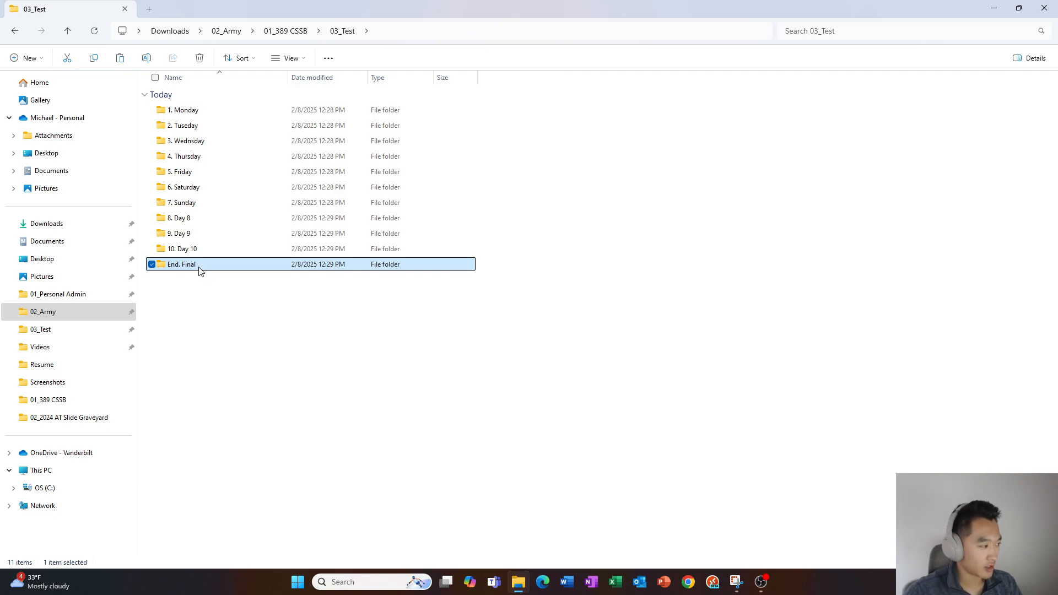
click(203, 302)
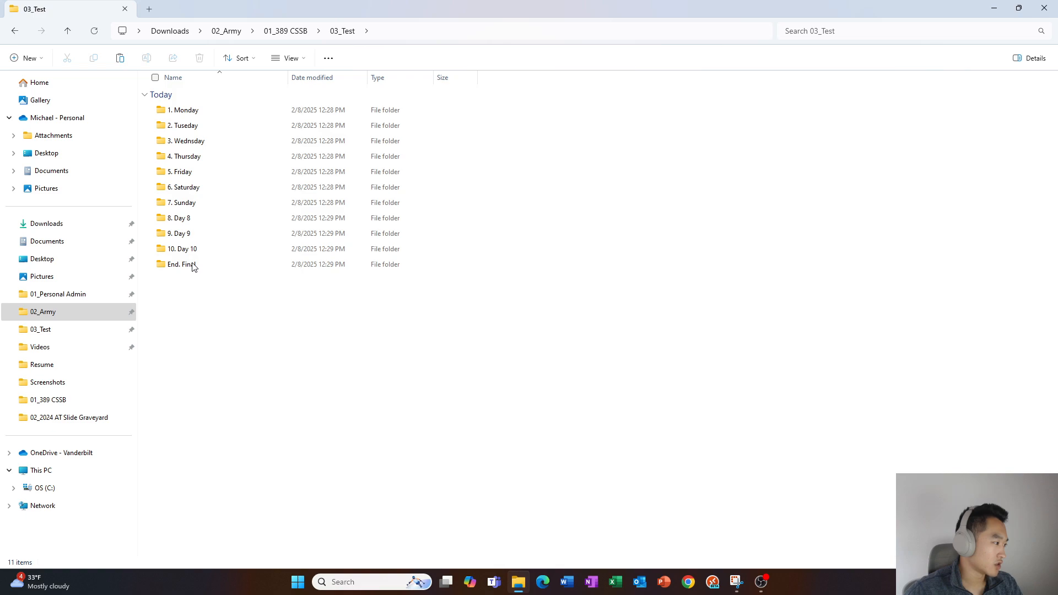
key(ctrl+v)
key(ctrl+v)
key(ctrl+v)
key(ctrl+v)
key(ctrl+v)
key(ctrl+v)
key(ctrl+v)
key(ctrl+v)
key(ctrl+v)
key(ctrl+v)
key(ctrl+v)
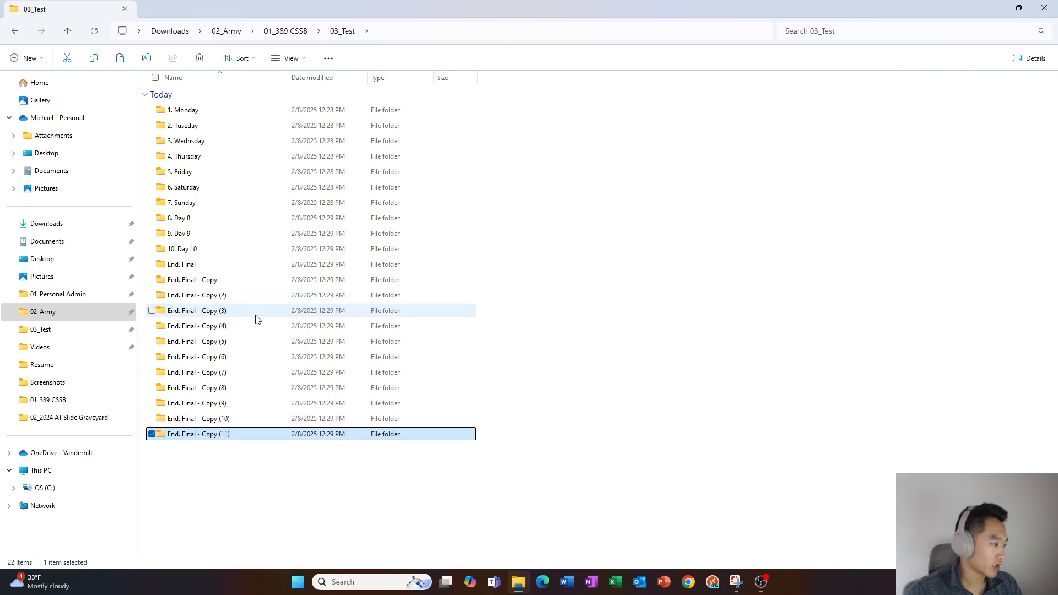
key(super+Left)
key(super+Up)
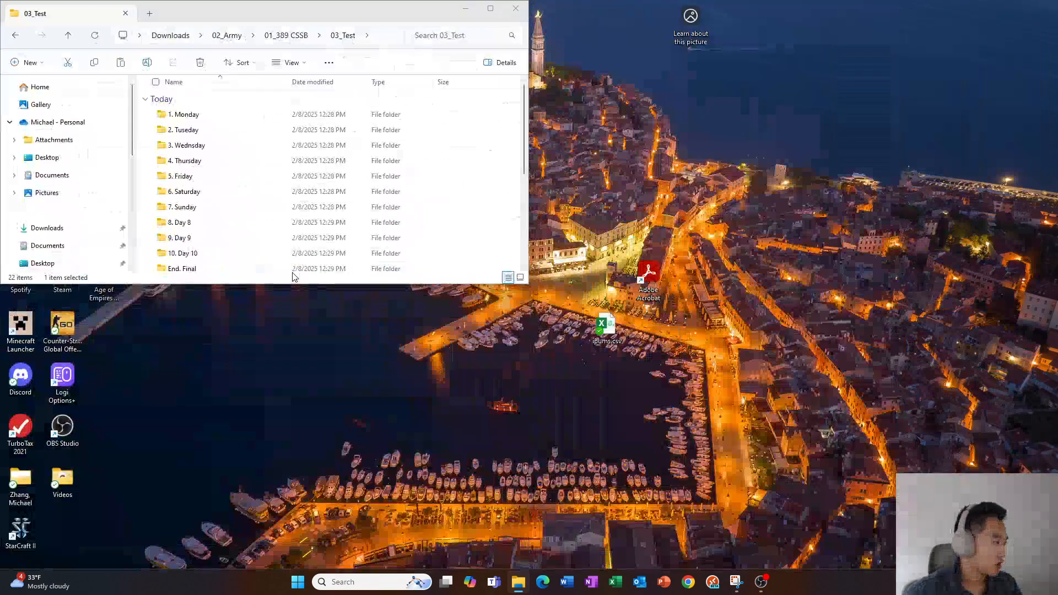
Select 5. Friday and page through the folders with arrows and Page Up/Down
key(Escape)
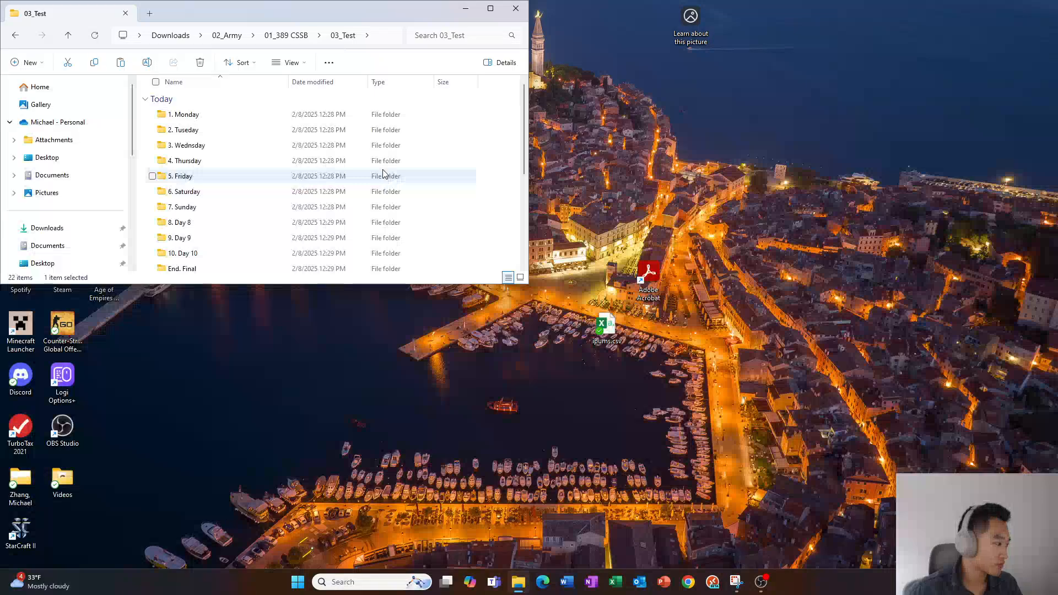
click(384, 183)
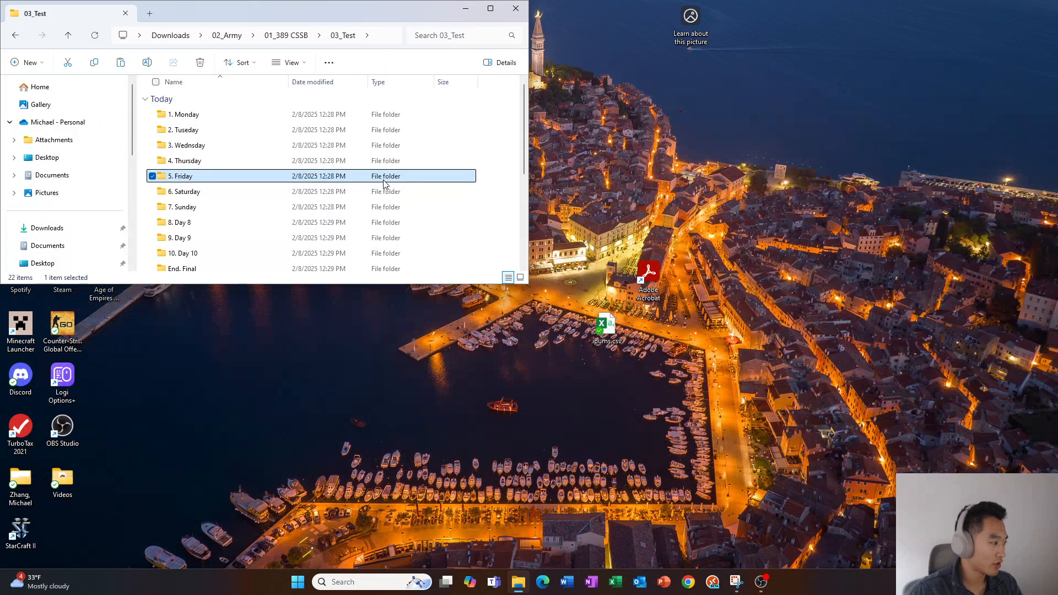
key(Down)
key(Down)
key(Down)
key(Down)
key(Down)
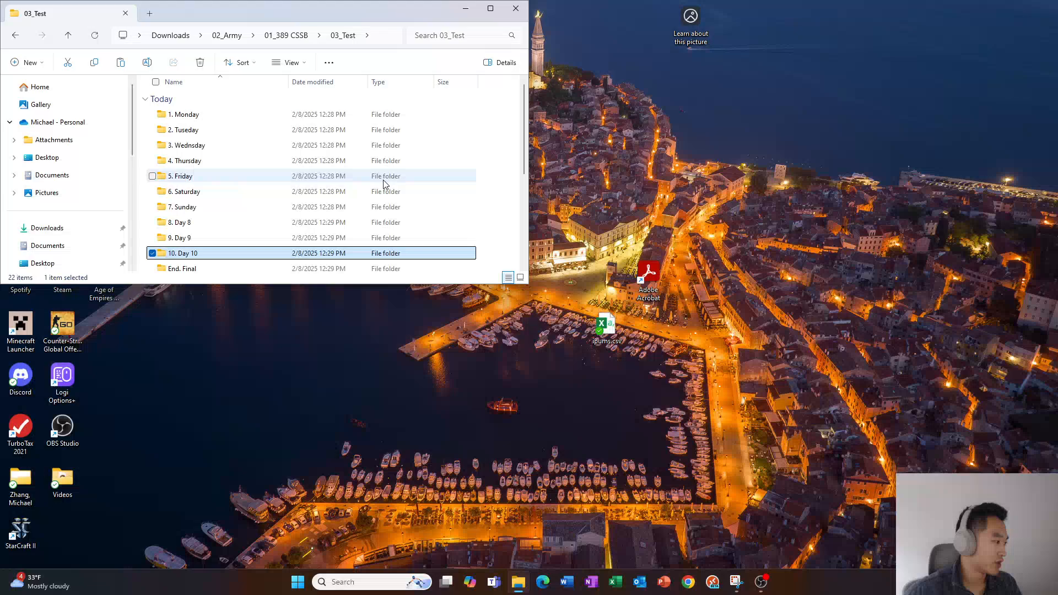
key(Down)
key(Down)
key(Down)
key(Down)
key(Down)
key(Down)
key(Down)
key(Down)
key(Down)
key(Down)
key(Down)
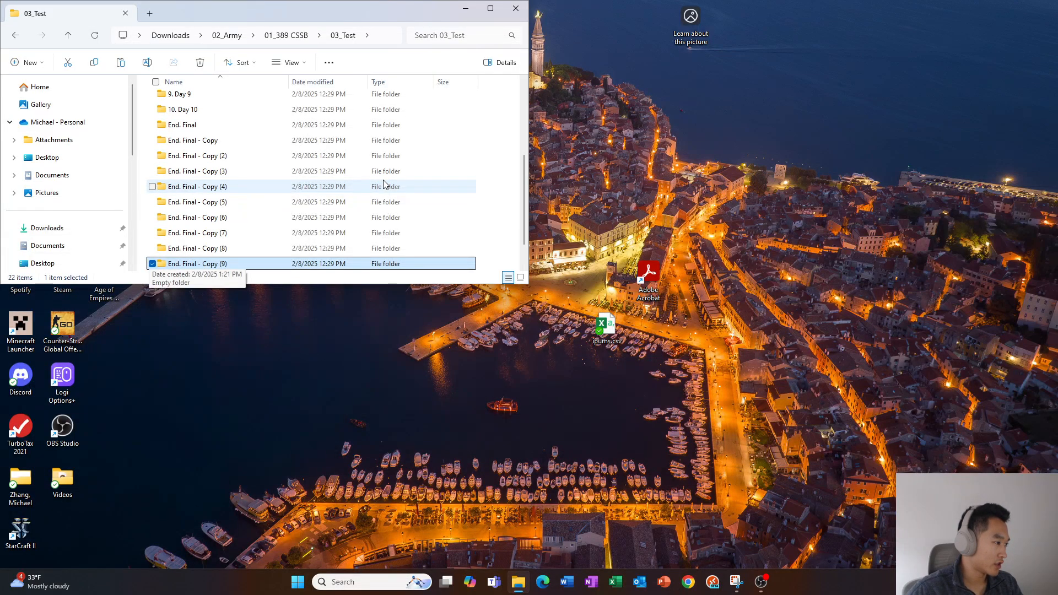
key(Page_Up)
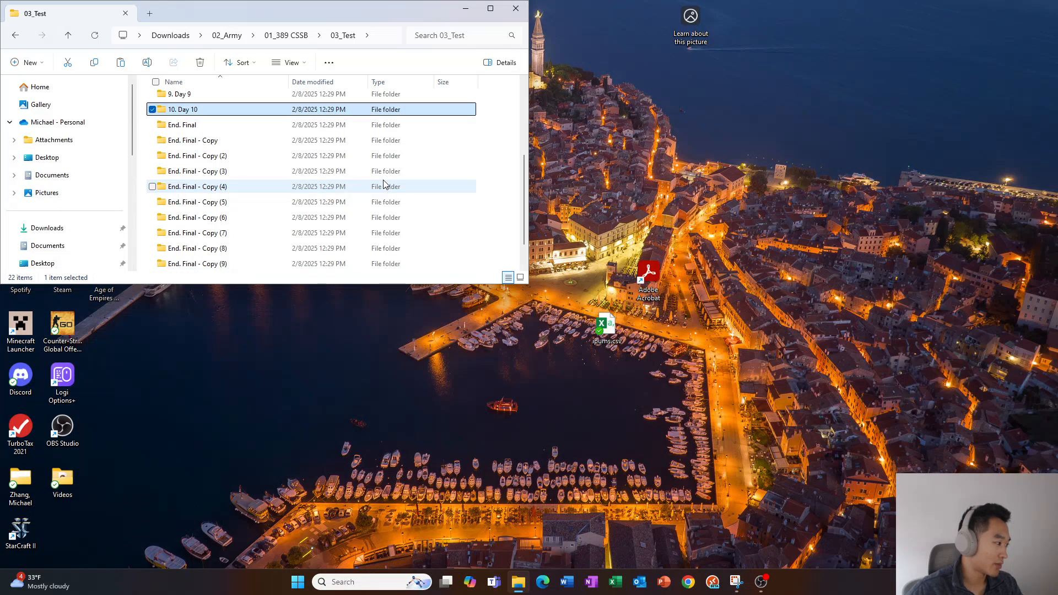
key(Page_Down)
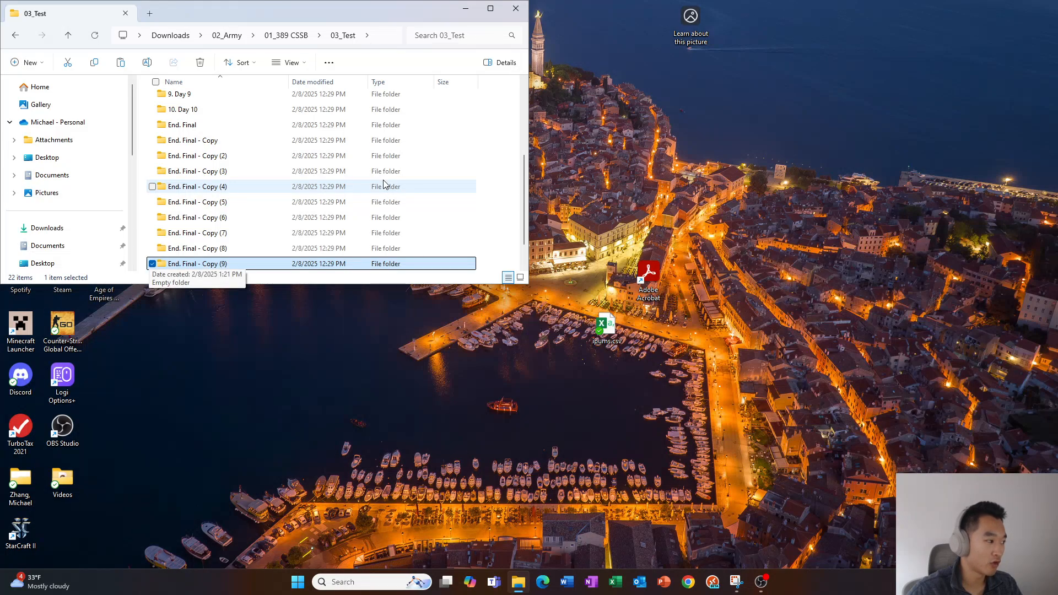
Jump between 1. Monday and the last copies with Home/End, then maximize the window
key(Home)
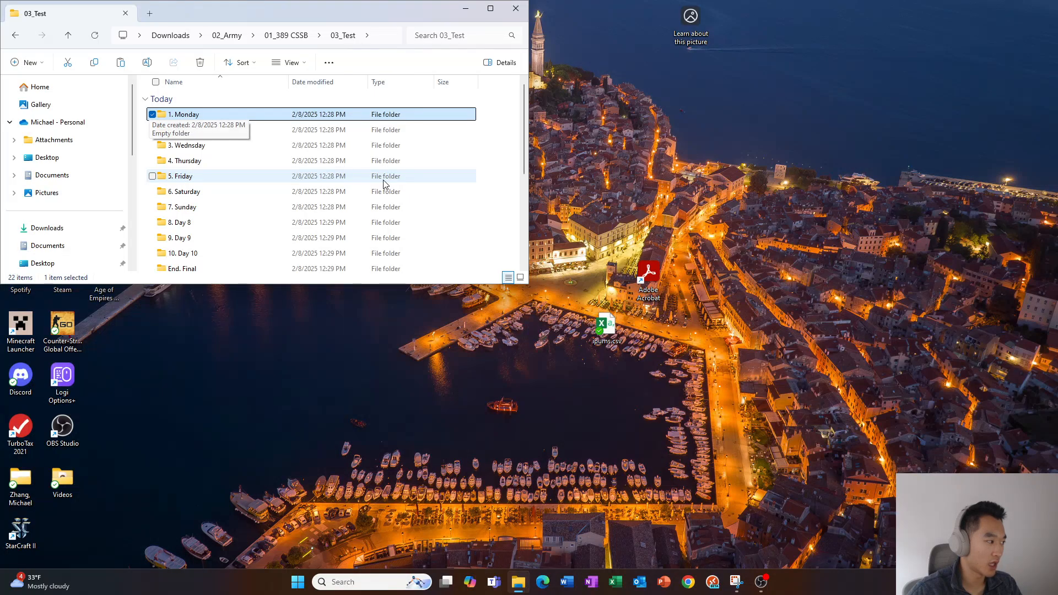
key(End)
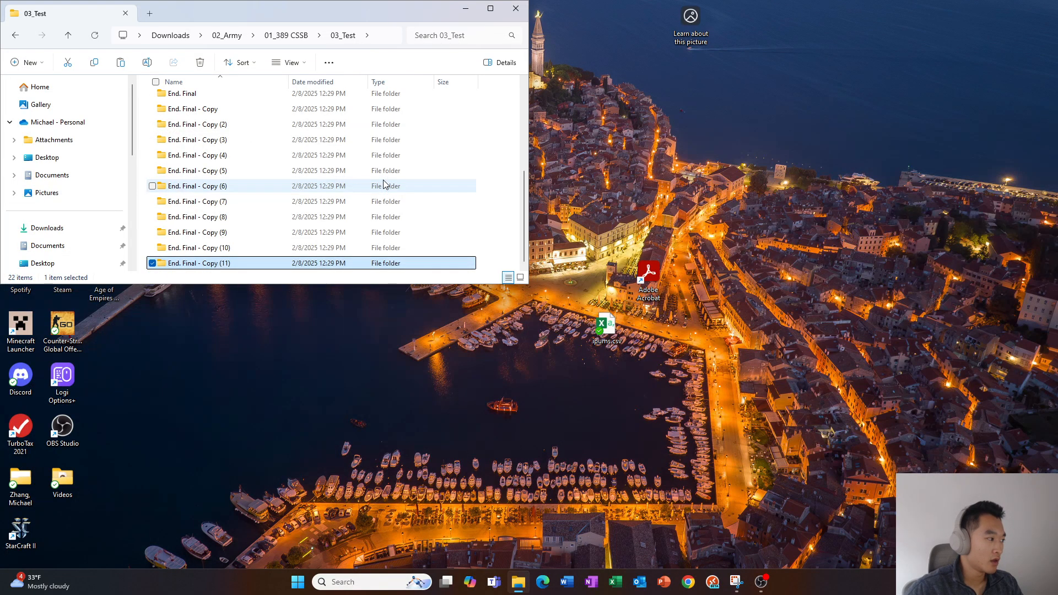
key(Up)
key(Up)
key(Up)
key(Up)
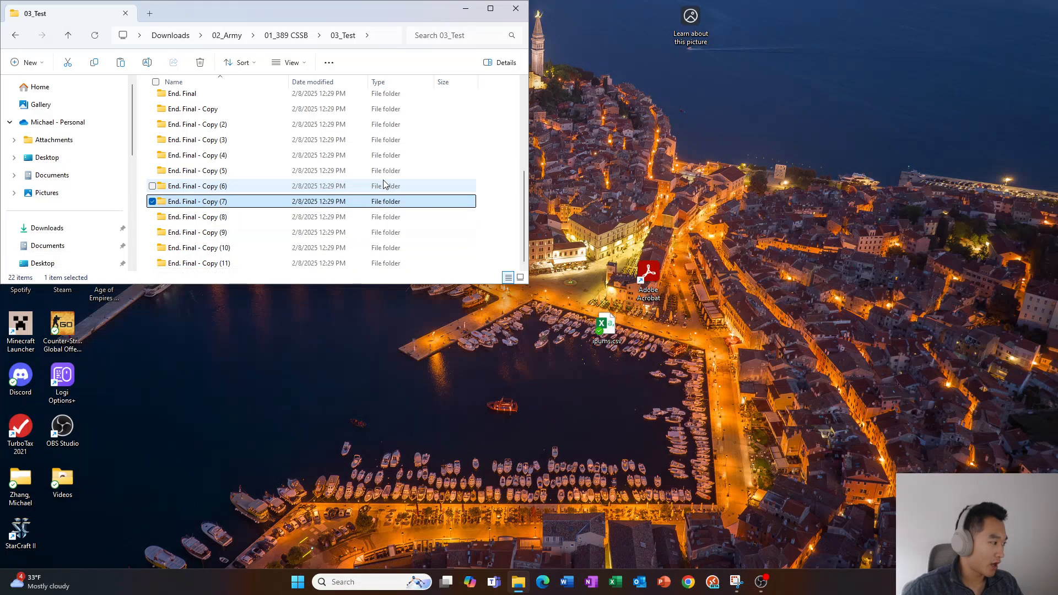
key(Up)
key(Up)
key(Up)
key(Up)
key(Up)
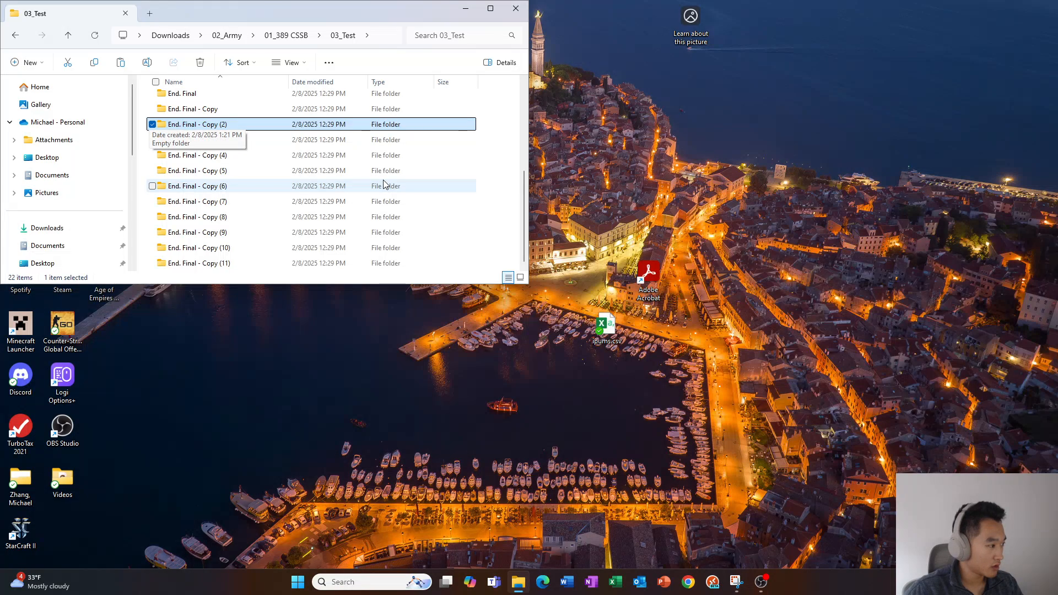
key(Down)
key(Up)
key(super+Up)
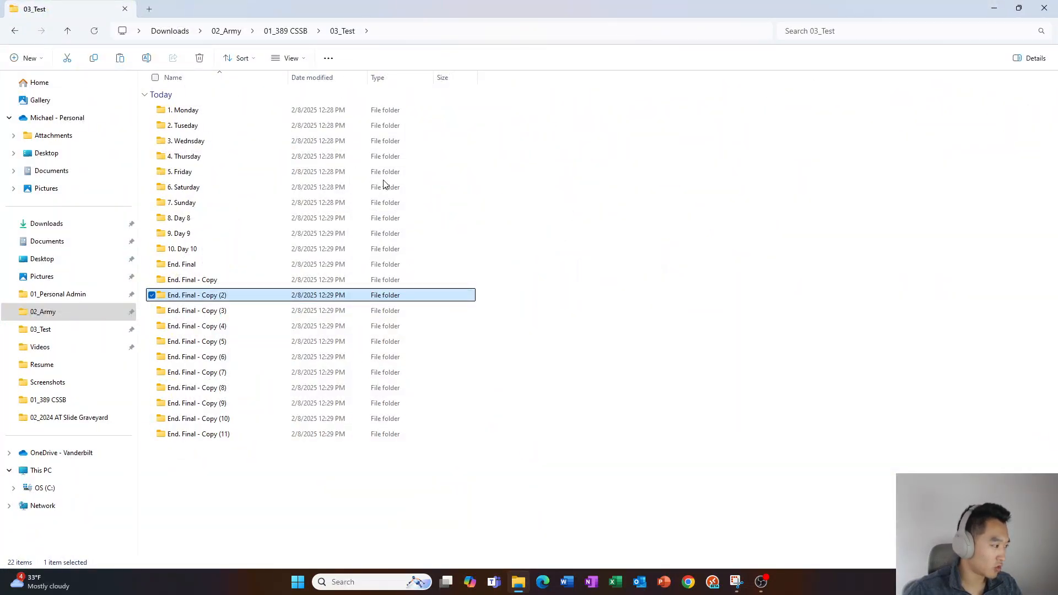
Select End. Final - Copy (3) through Copy (11) and delete them
key(shift+Down)
key(shift+Down)
key(shift+Down)
key(shift+Down)
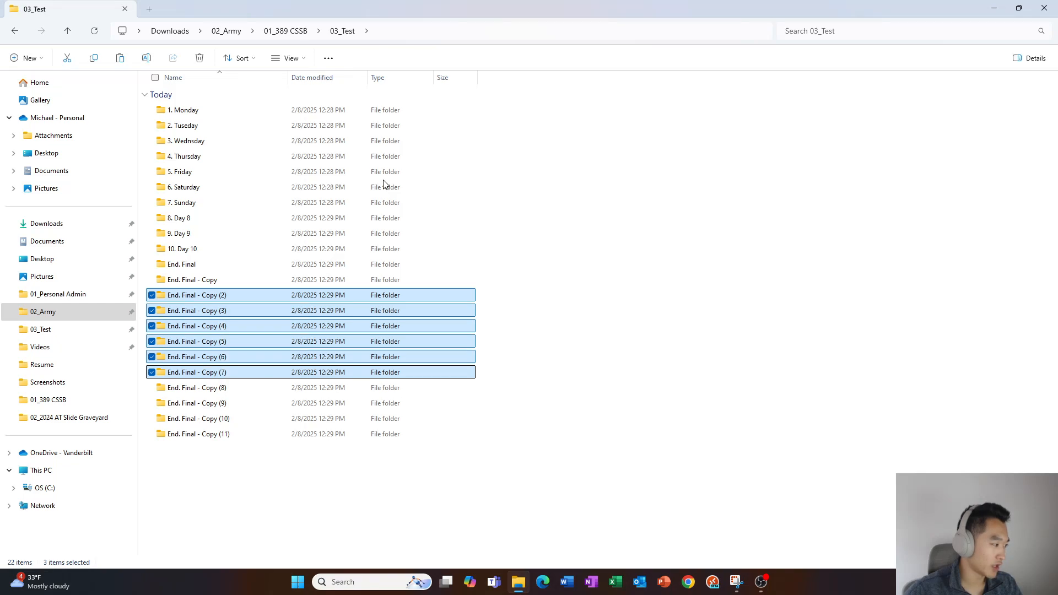
key(shift+Up)
key(shift+Up)
key(shift+Up)
key(shift+Up)
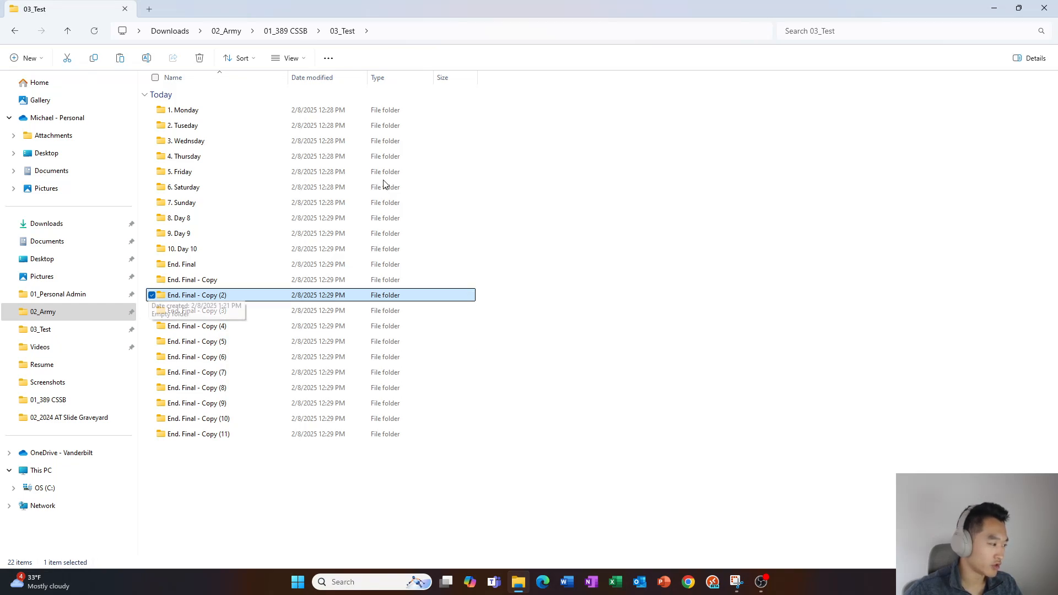
key(shift+End)
key(Up)
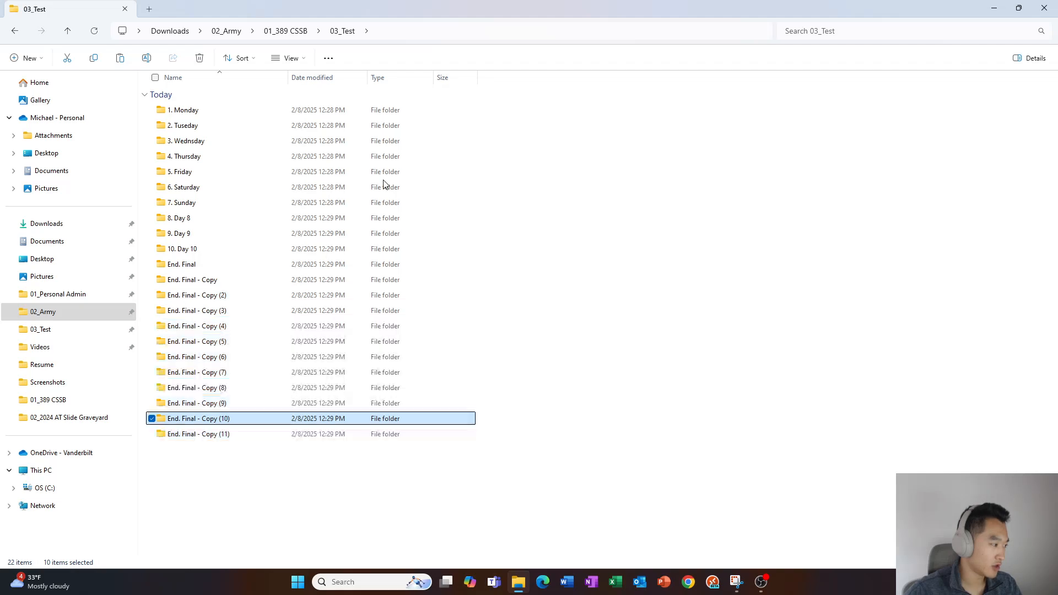
key(Down)
key(Up)
key(Home)
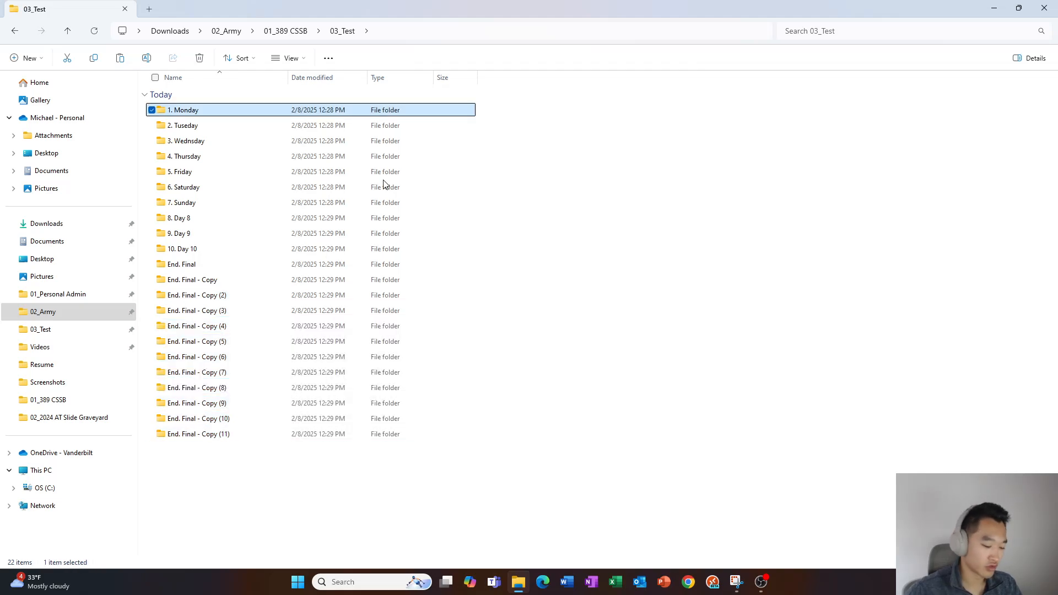
key(shift+End)
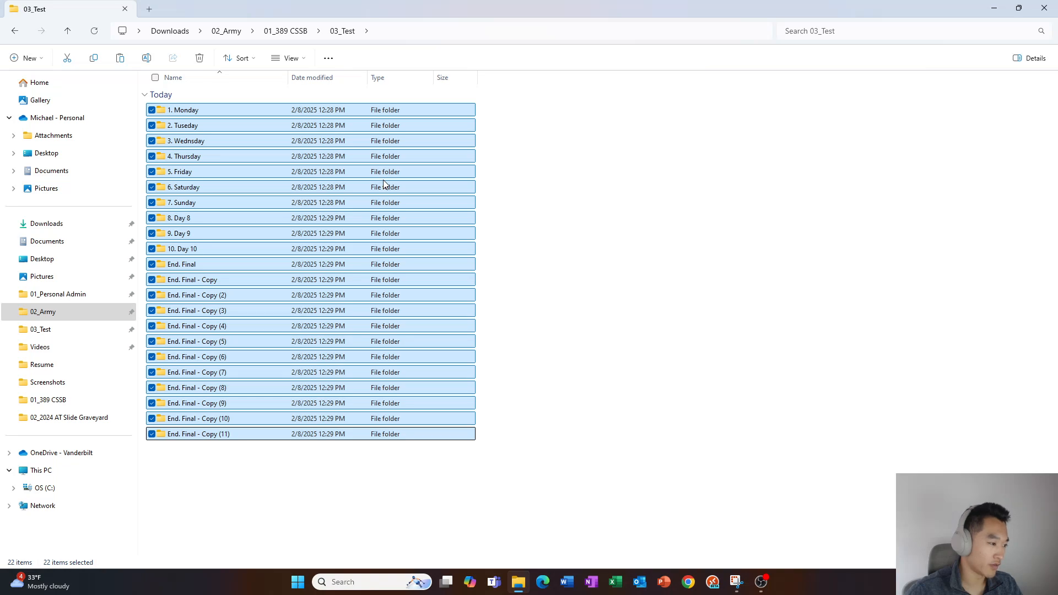
key(Down)
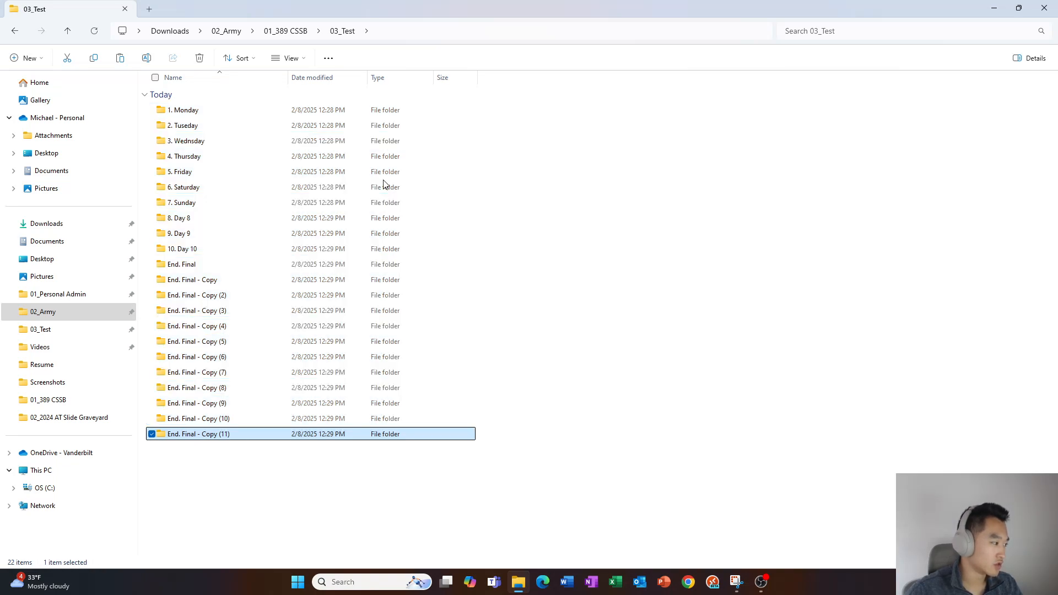
key(shift+Up)
key(shift+Up)
key(shift+Up)
key(shift+Up)
key(shift+Up)
key(shift+Up)
key(shift+Up)
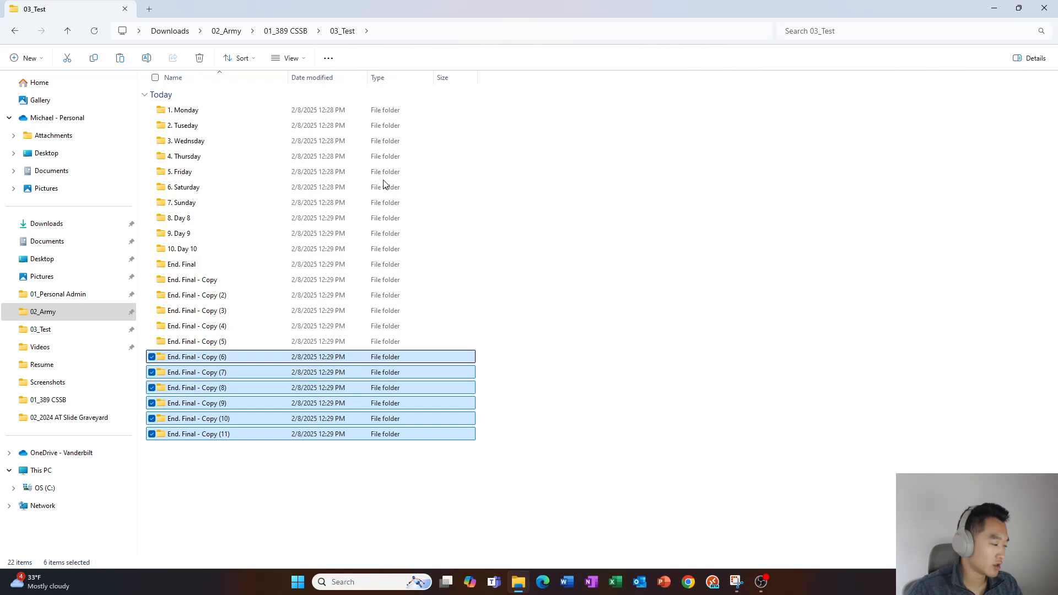
key(shift+Up)
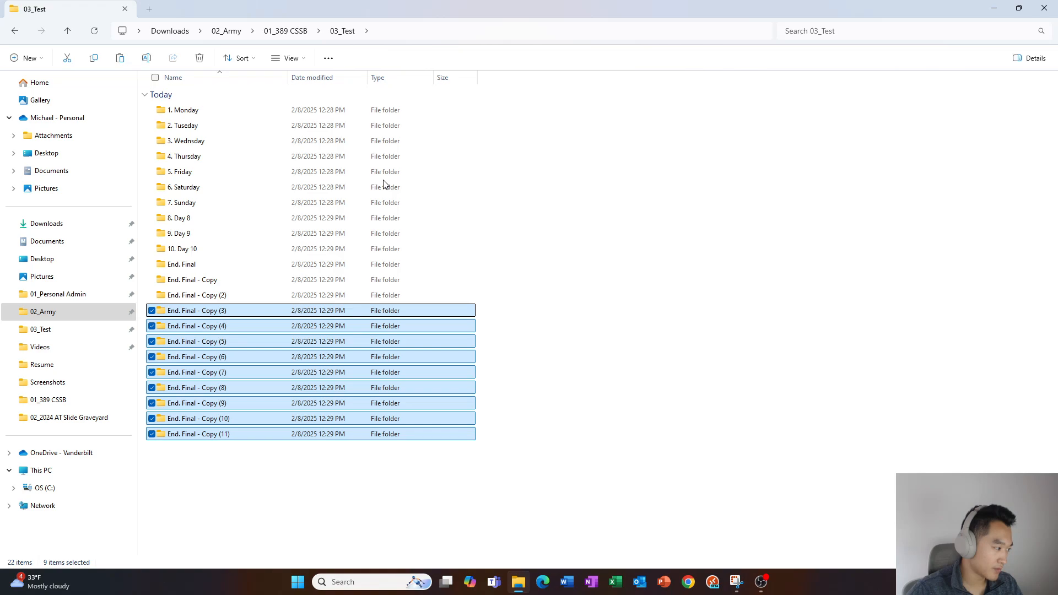
key(Delete)
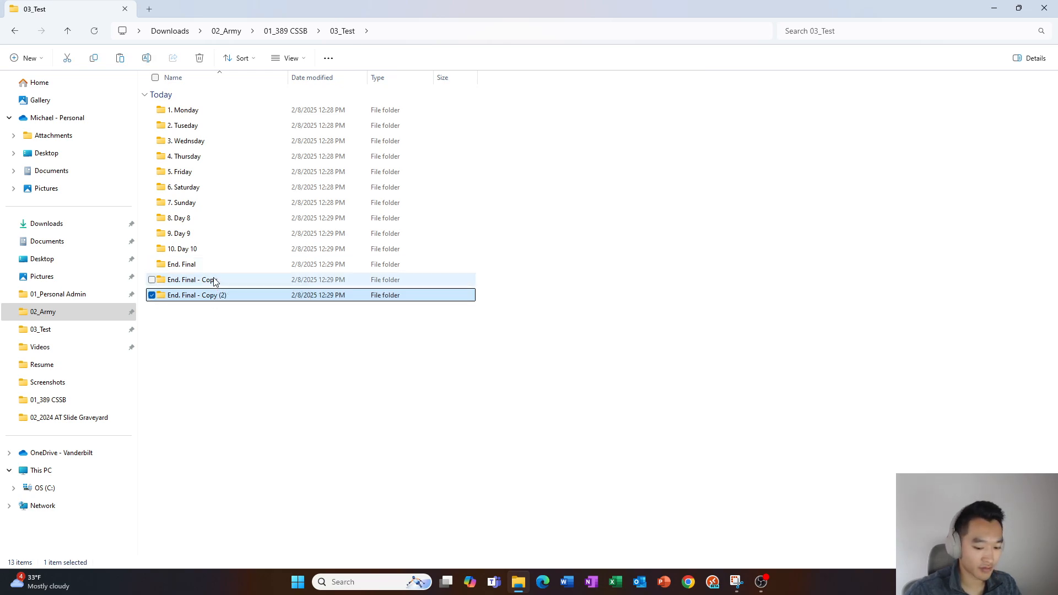
Delete End. Final - Copy (2), then select and open the 1. Monday folder
key(Delete)
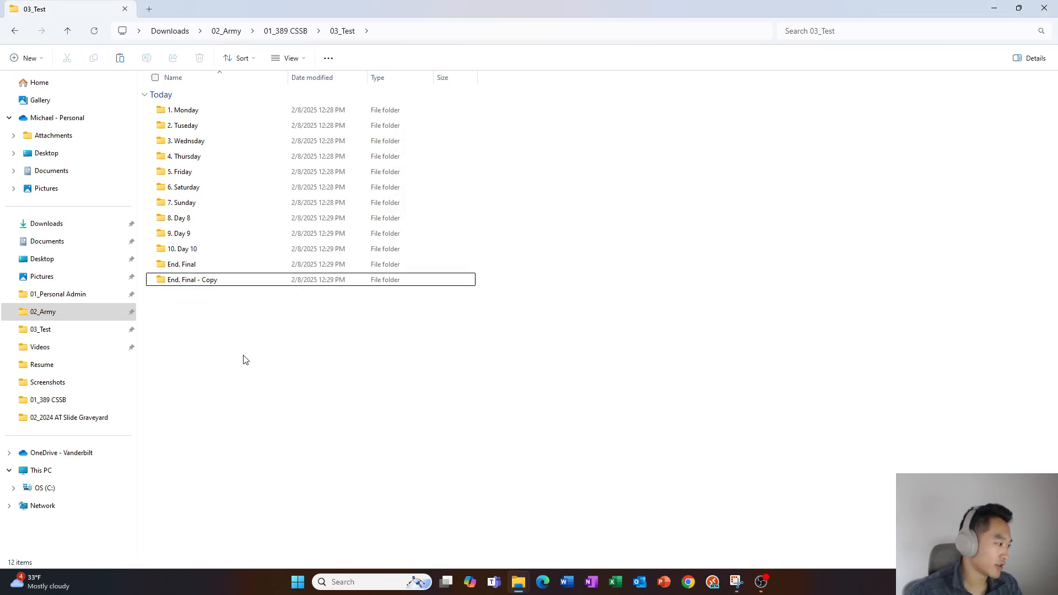
click(229, 284)
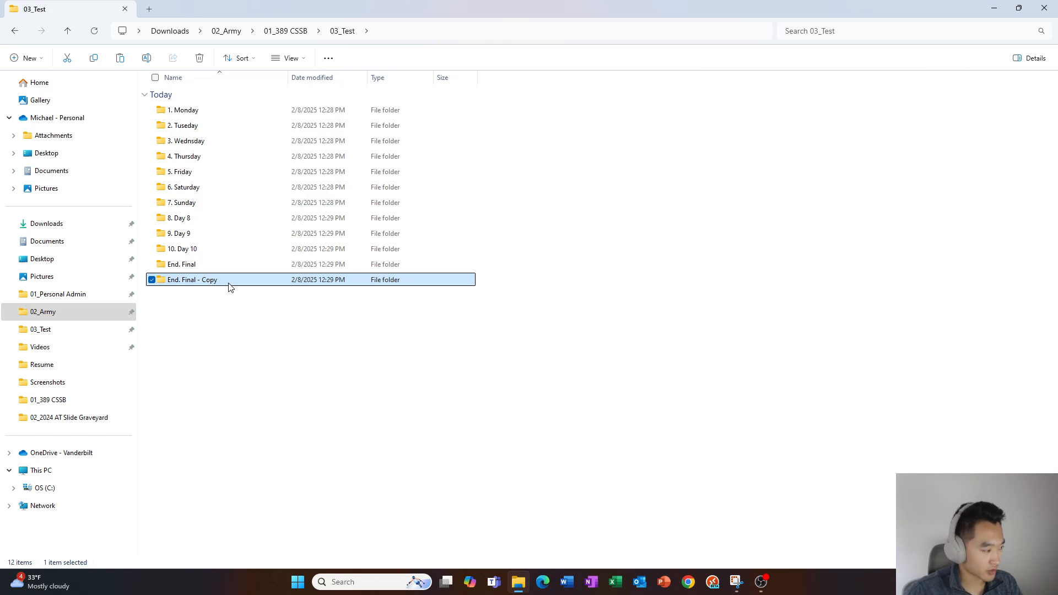
key(ctrl+a)
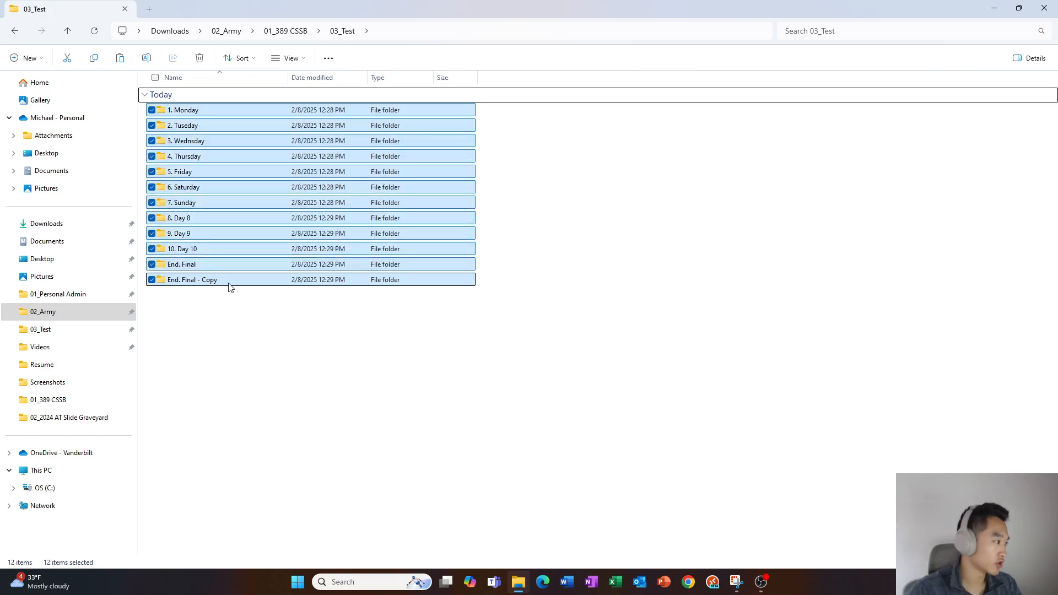
key(Home)
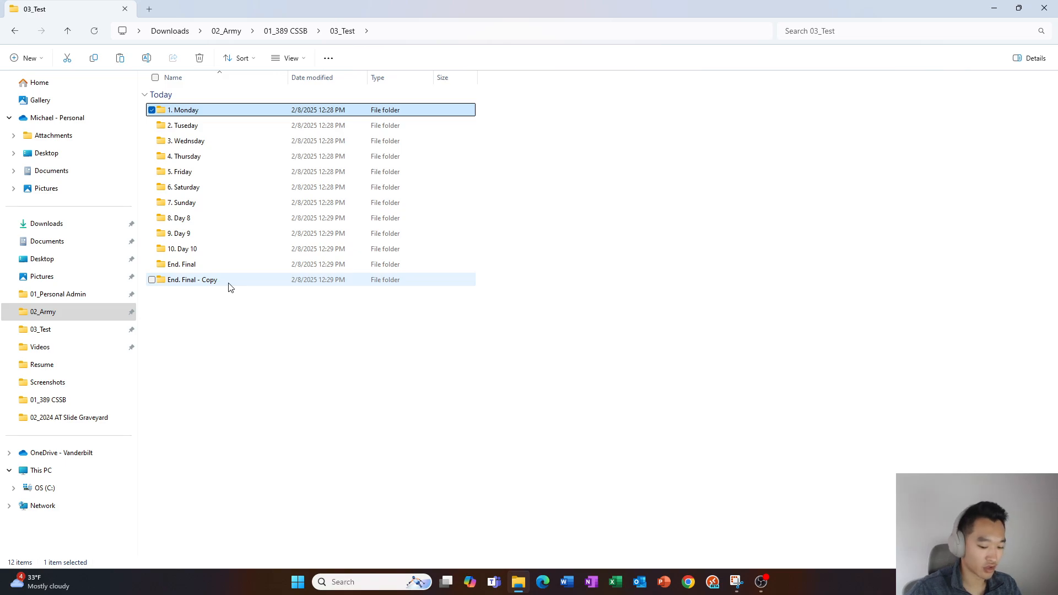
key(Return)
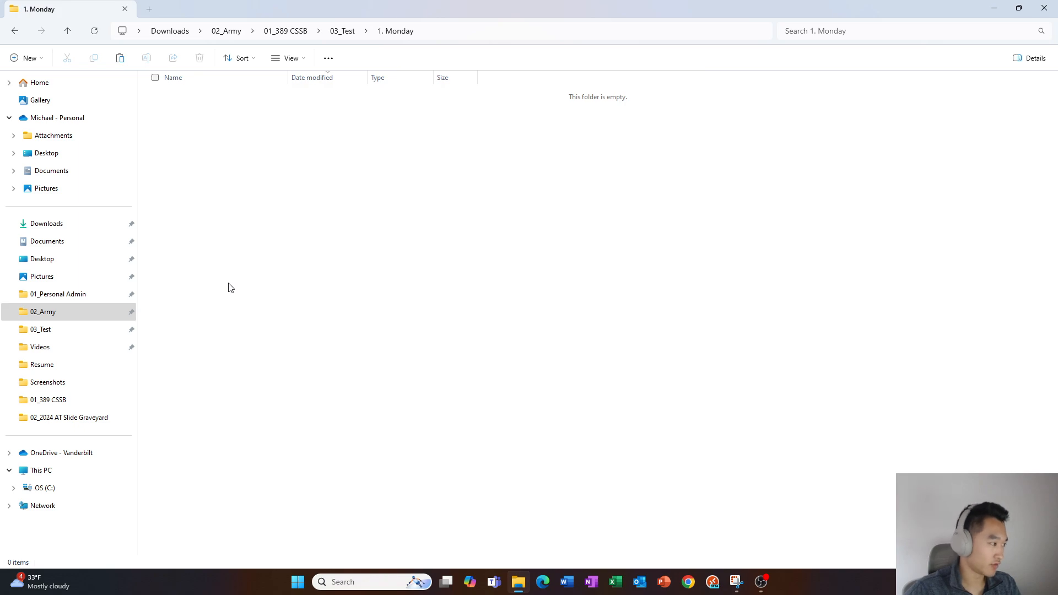
Paste End. Final - Copy into 1. Monday, then return to the parent 03_Test folder
key(ctrl+v)
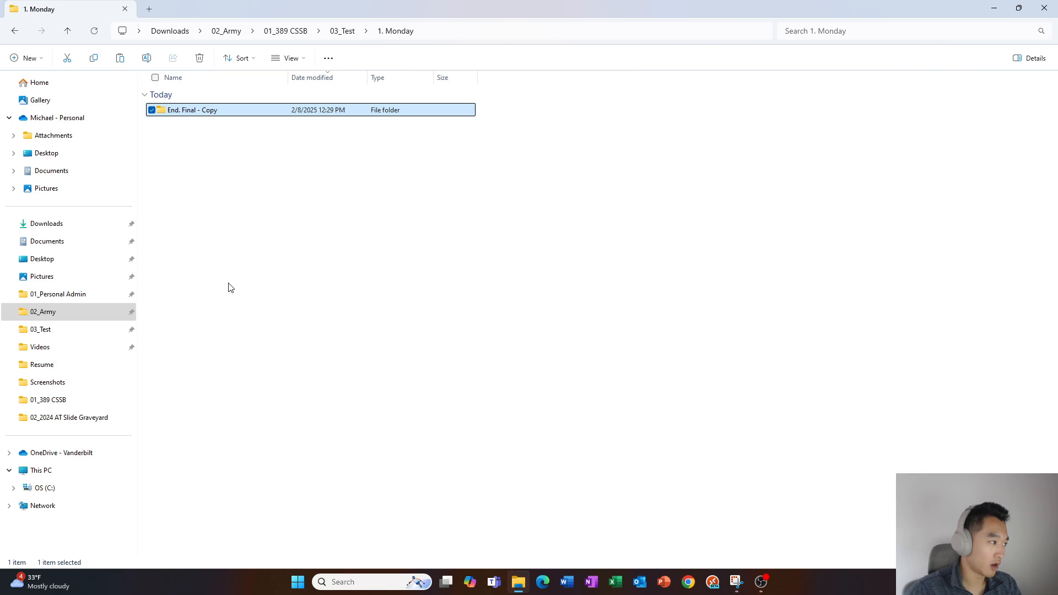
key(BackSpace)
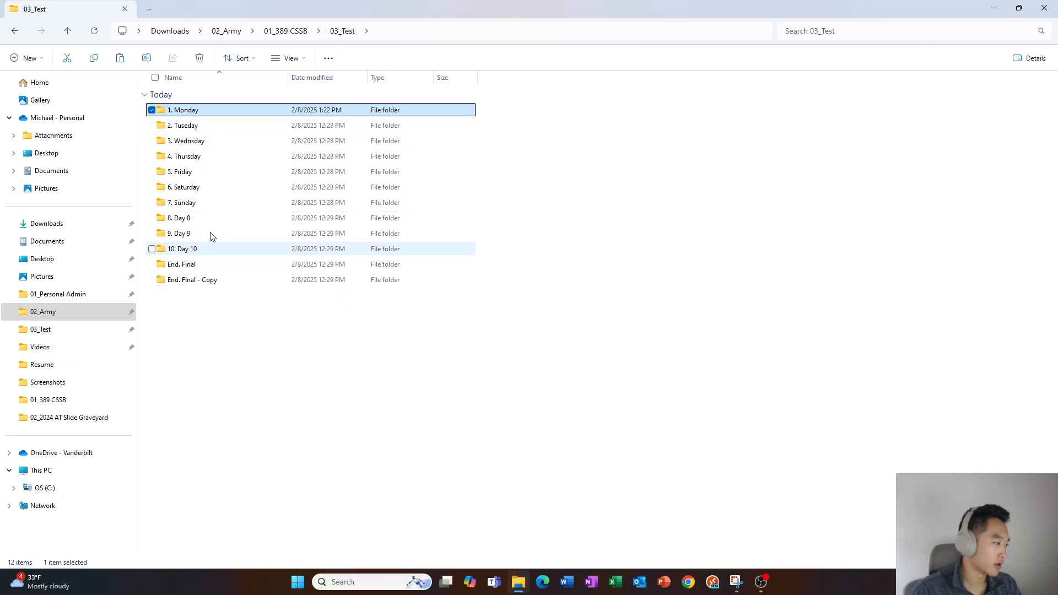
double_click(192, 110)
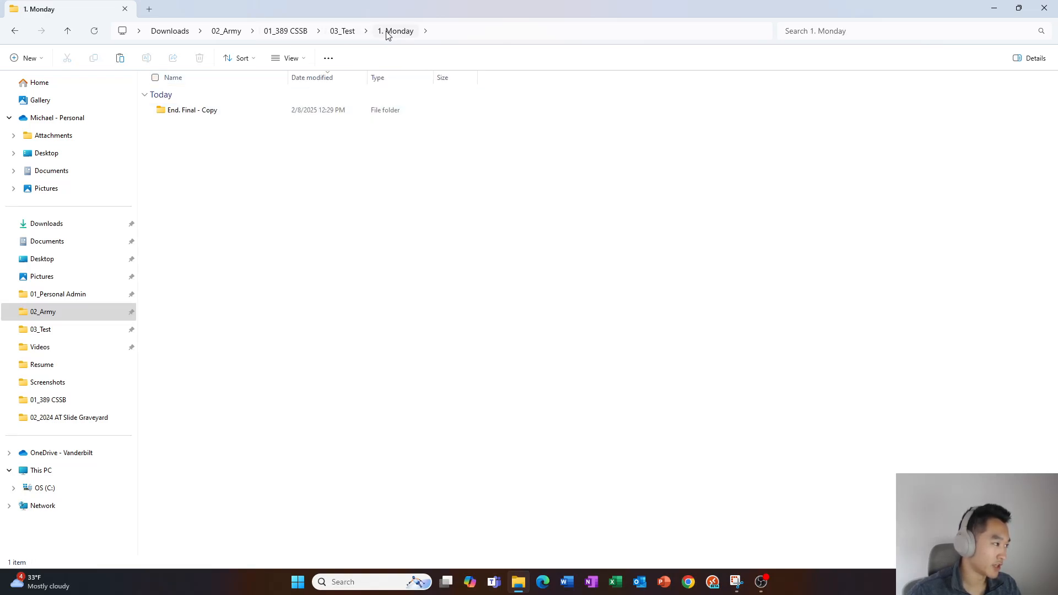
click(352, 33)
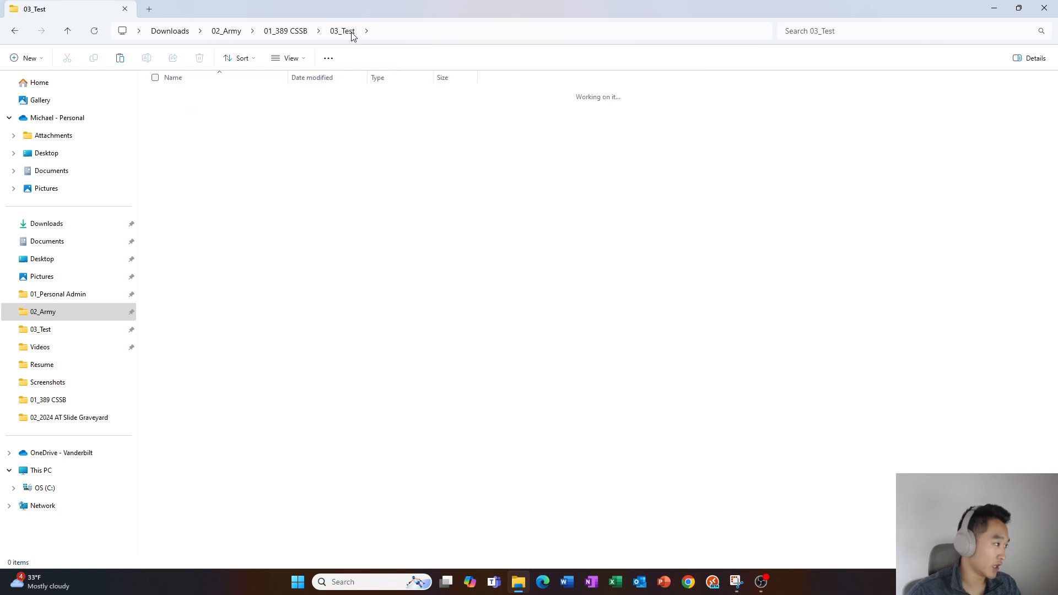
click(352, 35)
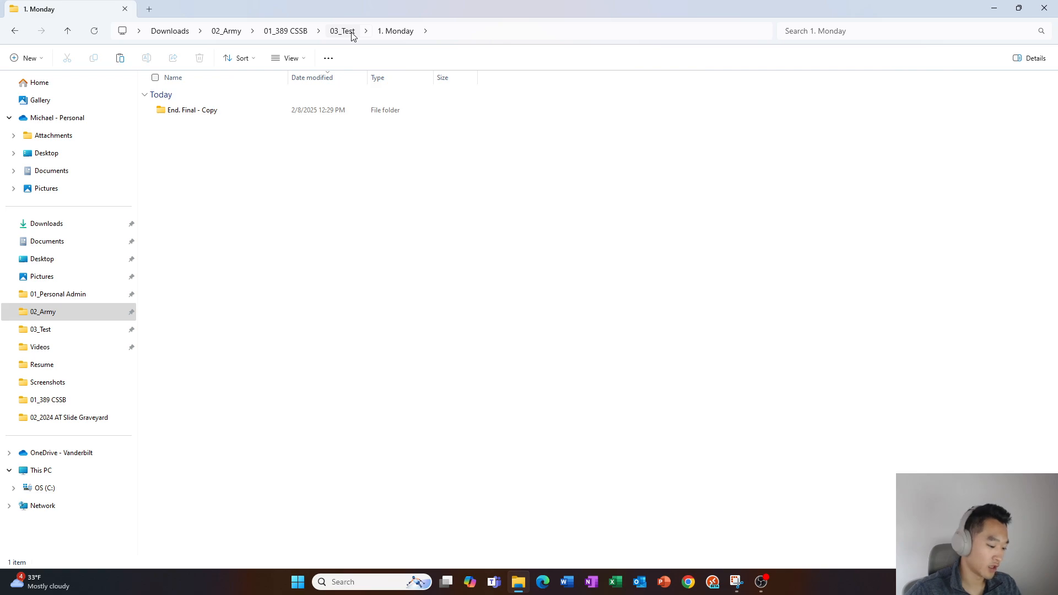
click(352, 34)
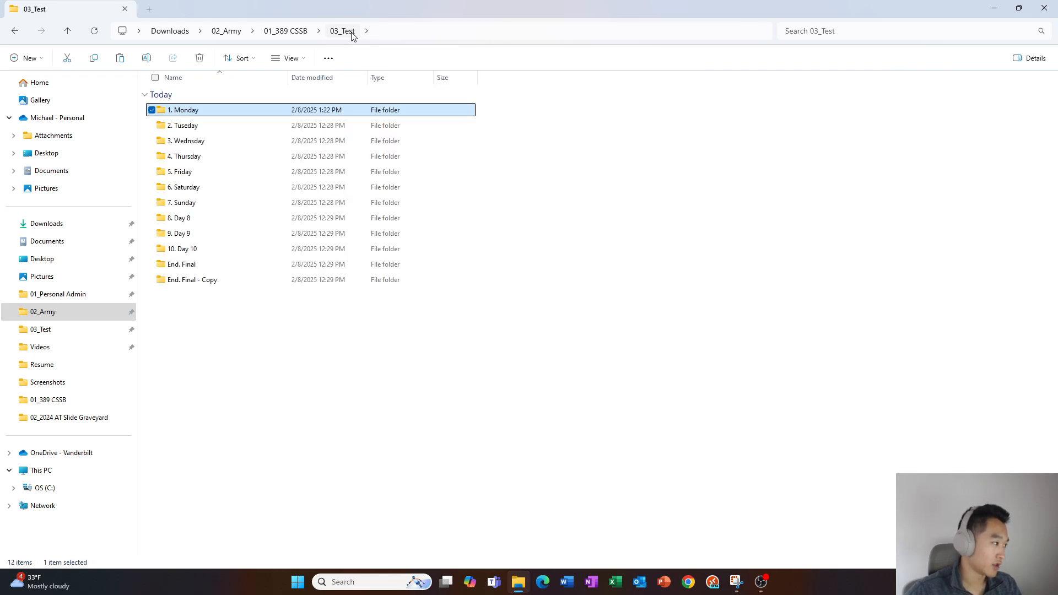
key(End)
key(ctrl+a)
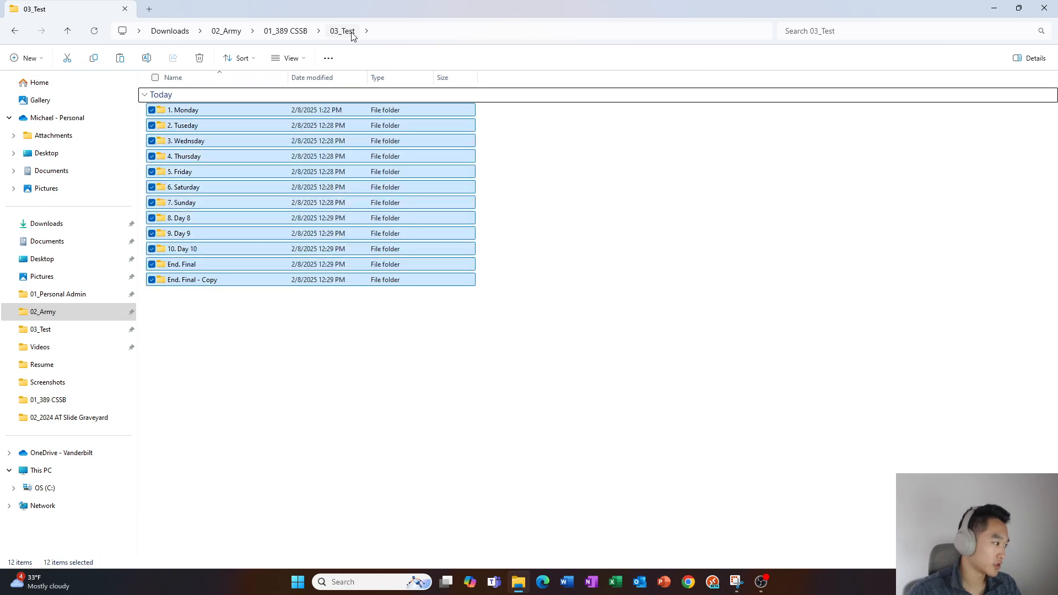
key(End)
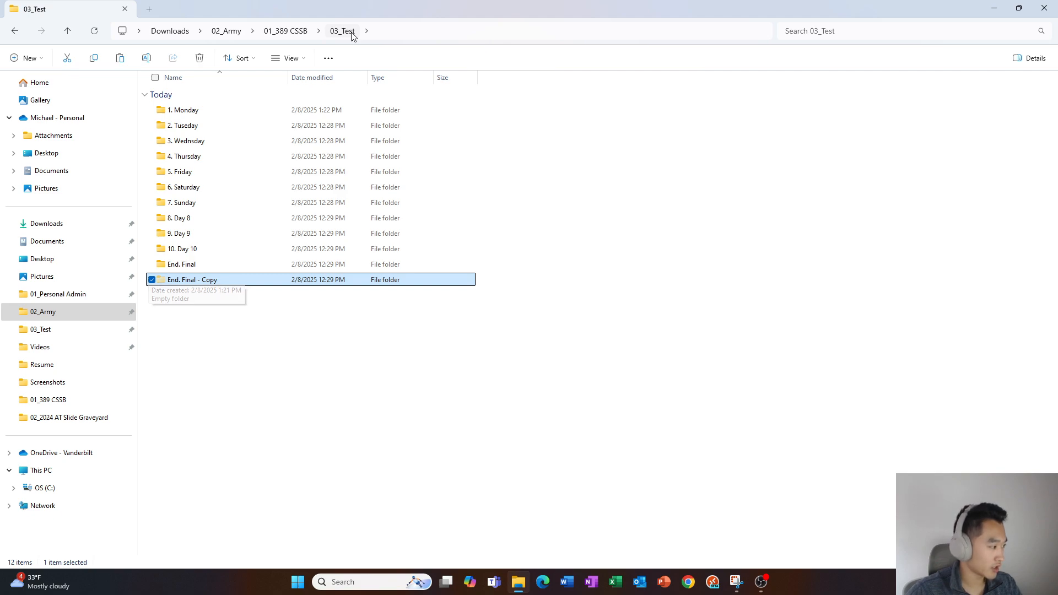
key(Up)
key(Up)
key(Up)
key(Up)
key(Up)
key(Up)
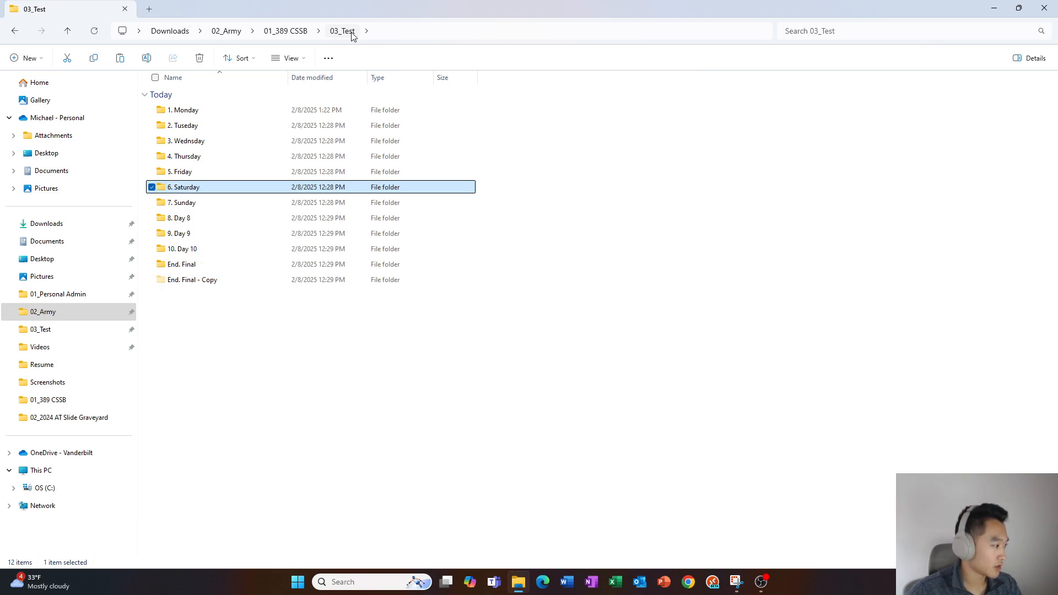
key(Down)
key(Down)
key(Down)
key(Down)
key(Down)
key(Down)
key(Up)
key(Up)
key(Up)
key(Up)
key(Up)
key(Up)
key(Up)
key(Up)
key(Up)
key(Up)
key(Up)
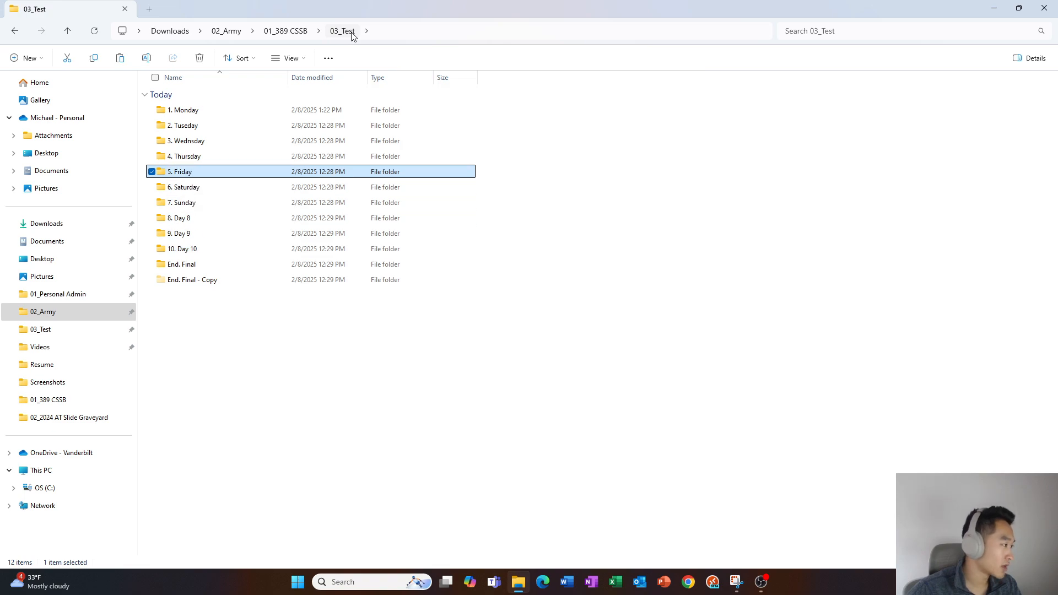
click(352, 35)
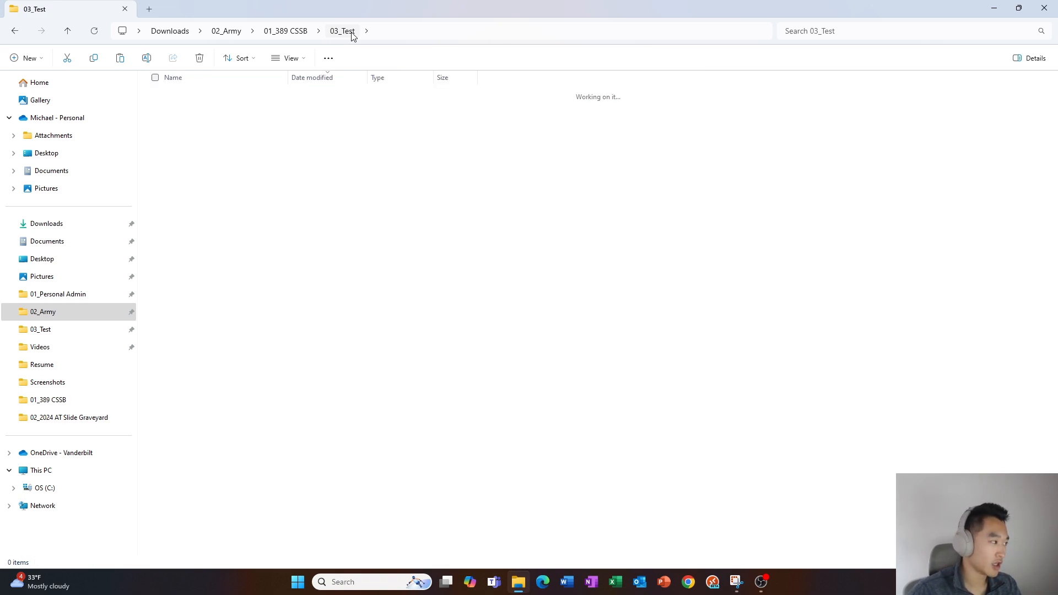
Paste End. Final - Copy into 1. Monday, then delete that copy
key(Return)
key(ctrl+v)
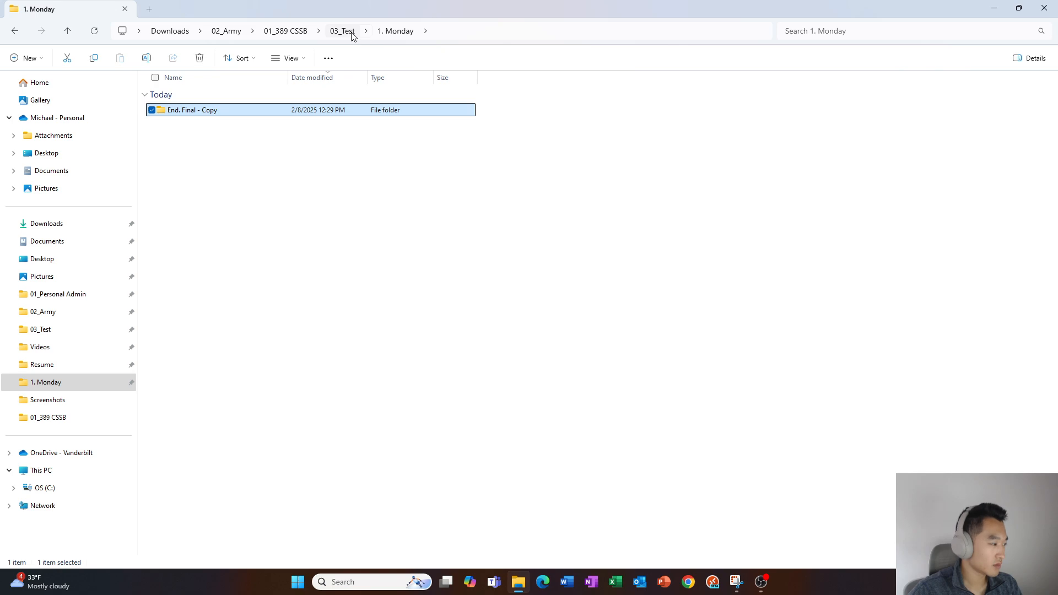
click(353, 35)
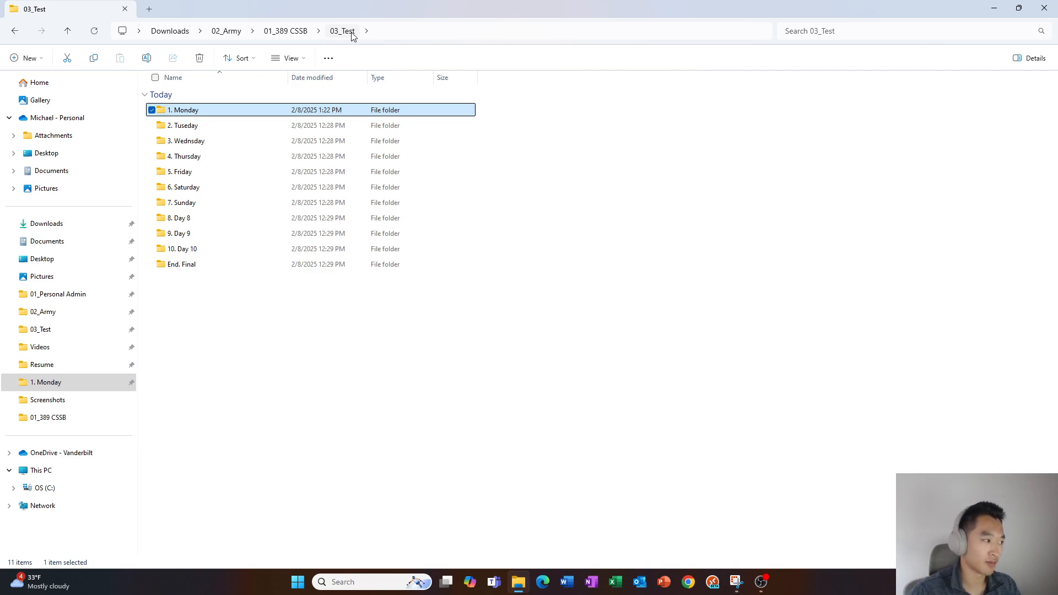
key(Return)
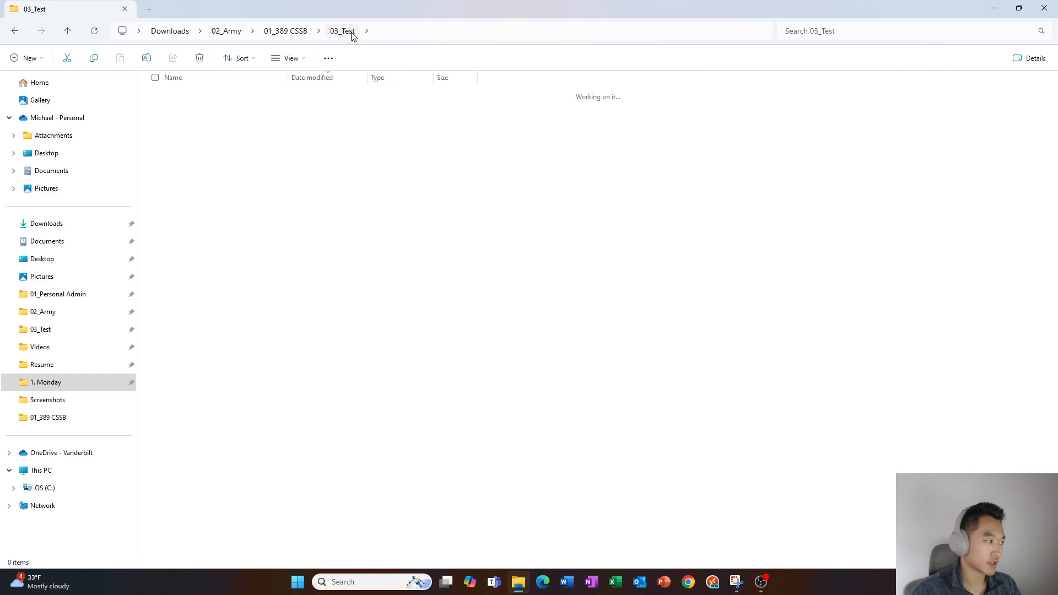
key(Down)
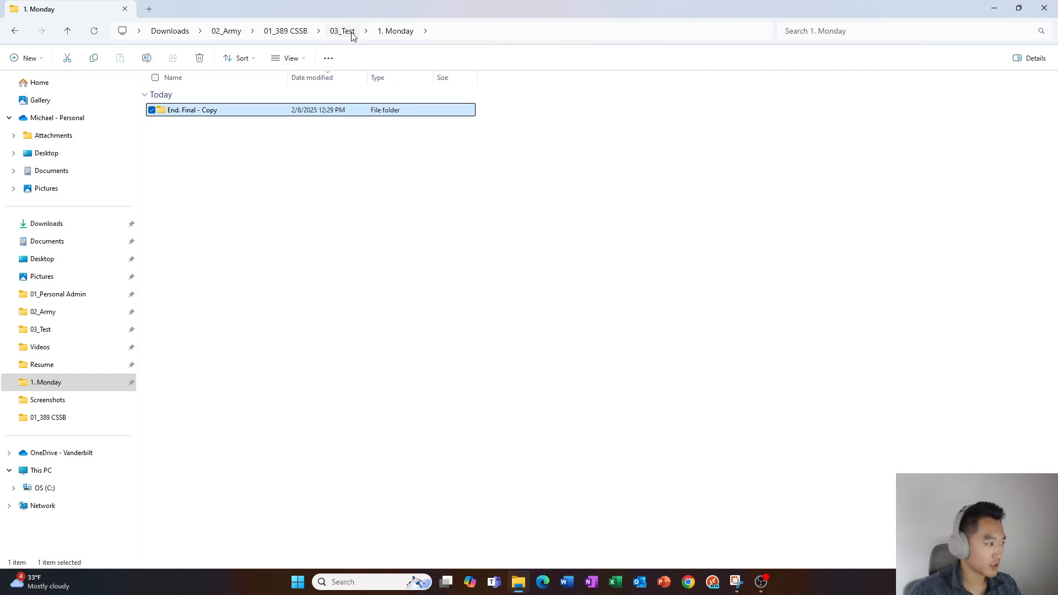
key(Delete)
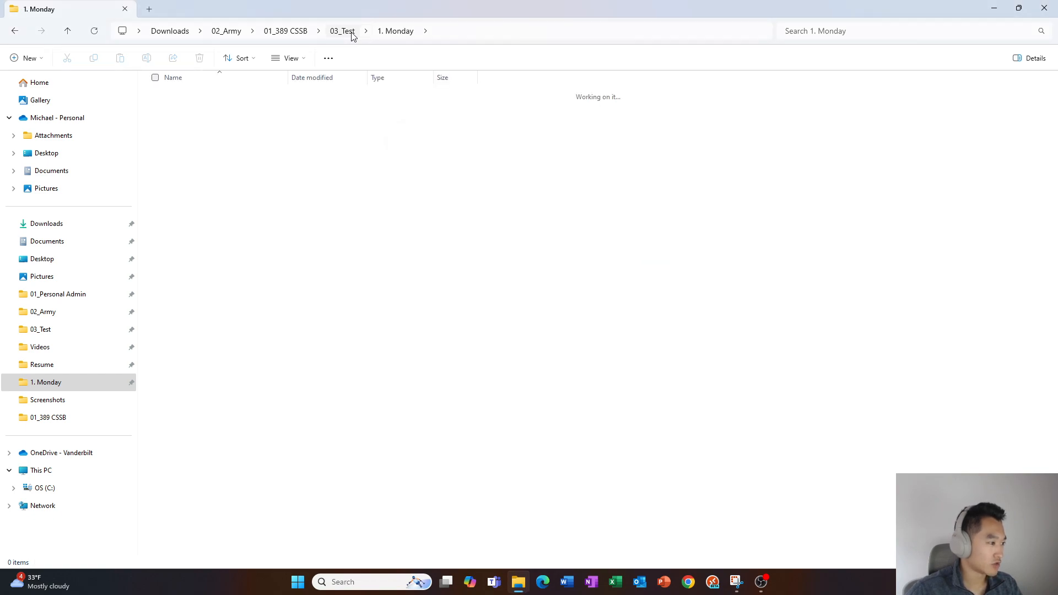
Back in 03_Test, delete the End. Final folder
click(342, 31)
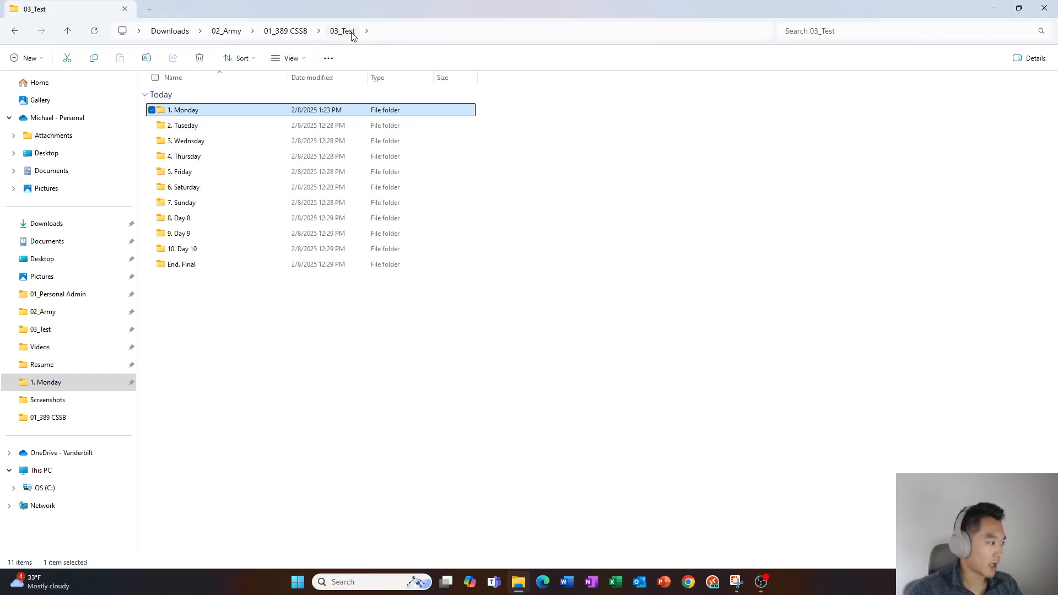
key(Down)
key(Down)
key(Down)
key(Down)
key(Down)
key(Down)
key(Down)
key(Down)
key(Down)
key(Down)
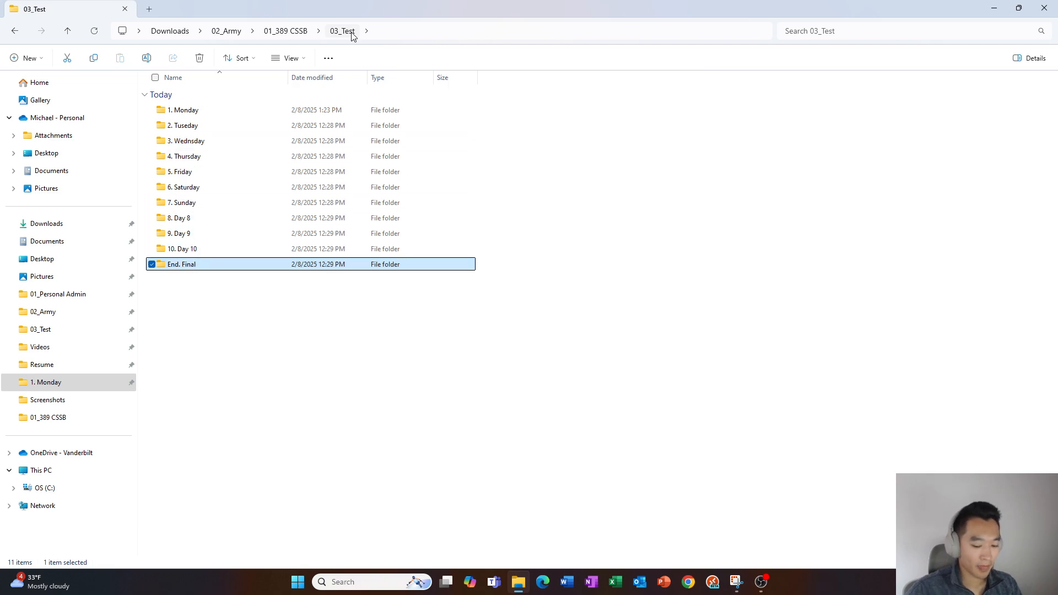
key(Delete)
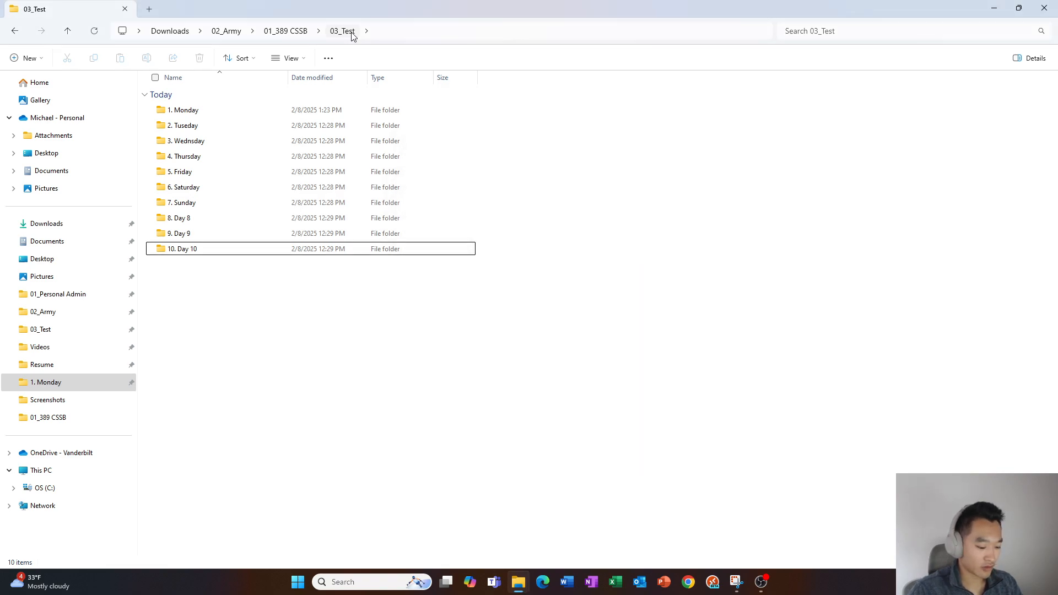
key(ctrl+shift+n)
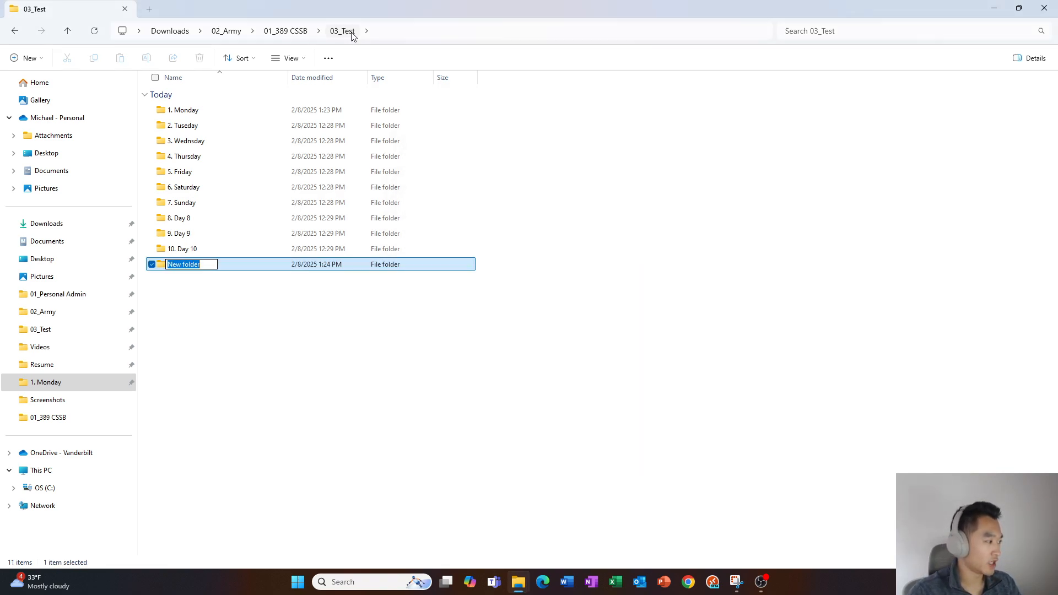
text(11)
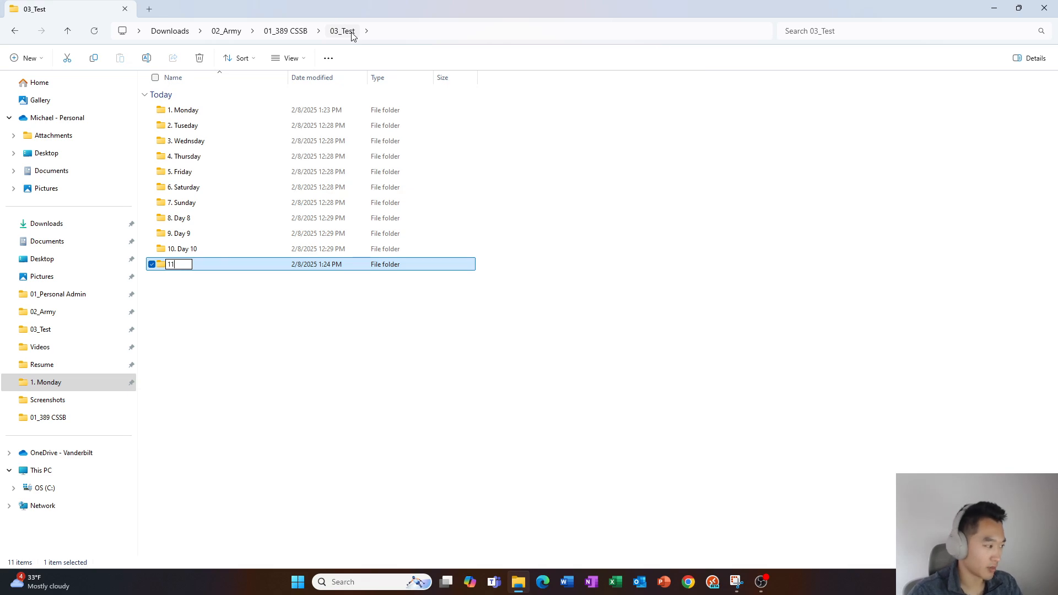
text(. Day 11)
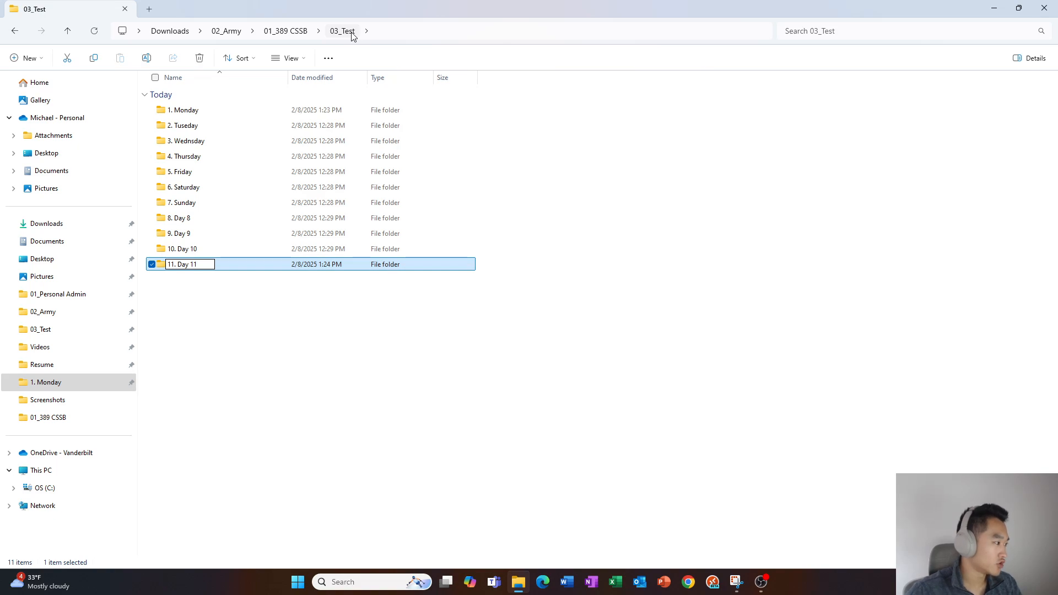
key(Return)
key(Up)
key(Up)
key(Up)
key(Up)
key(Up)
key(Up)
key(Up)
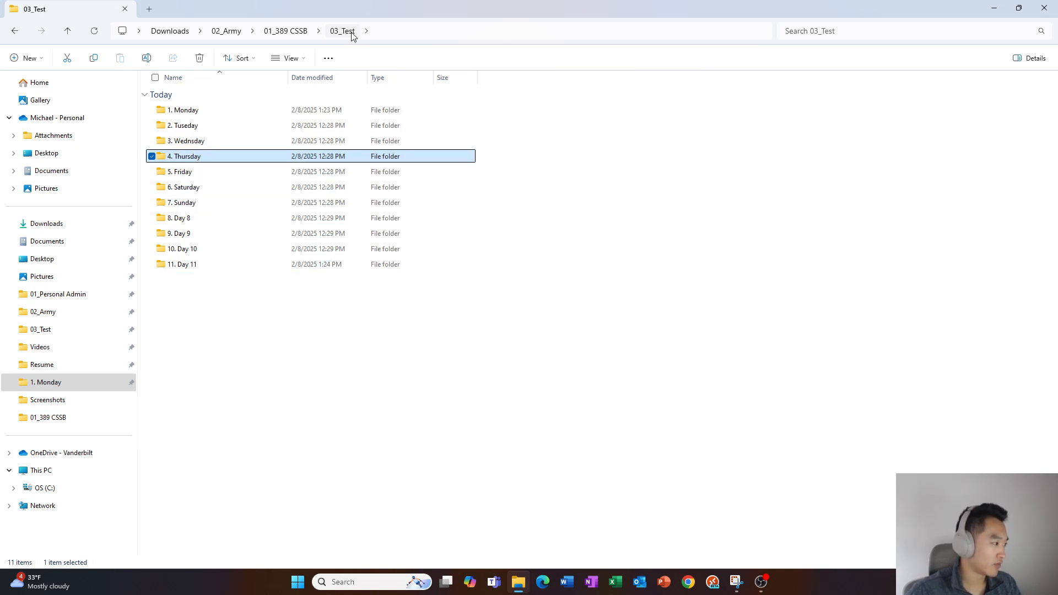
key(Down)
key(Down)
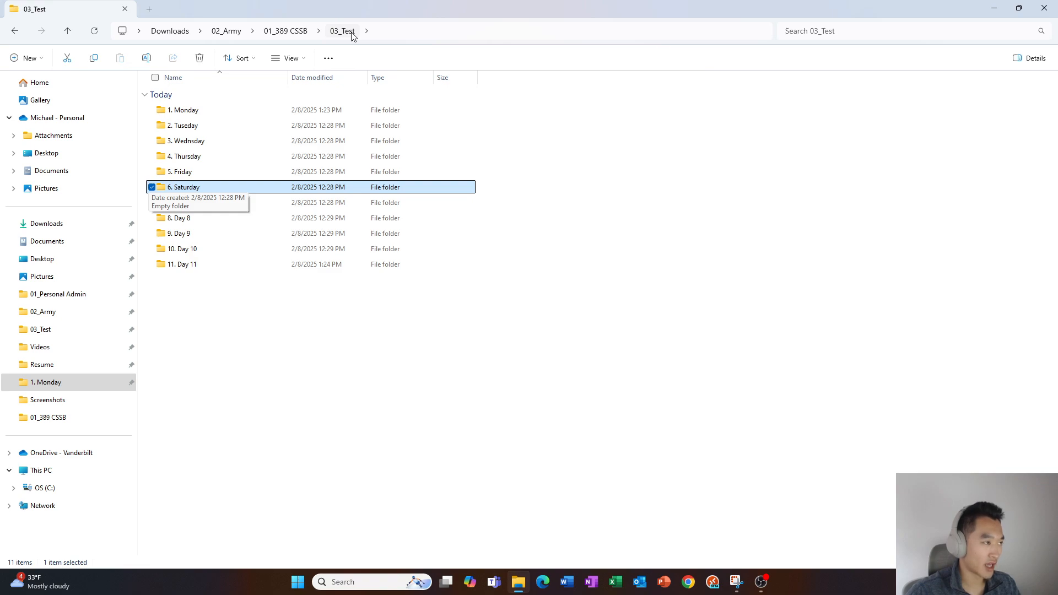
key(Up)
key(Up)
key(Up)
key(Up)
key(Up)
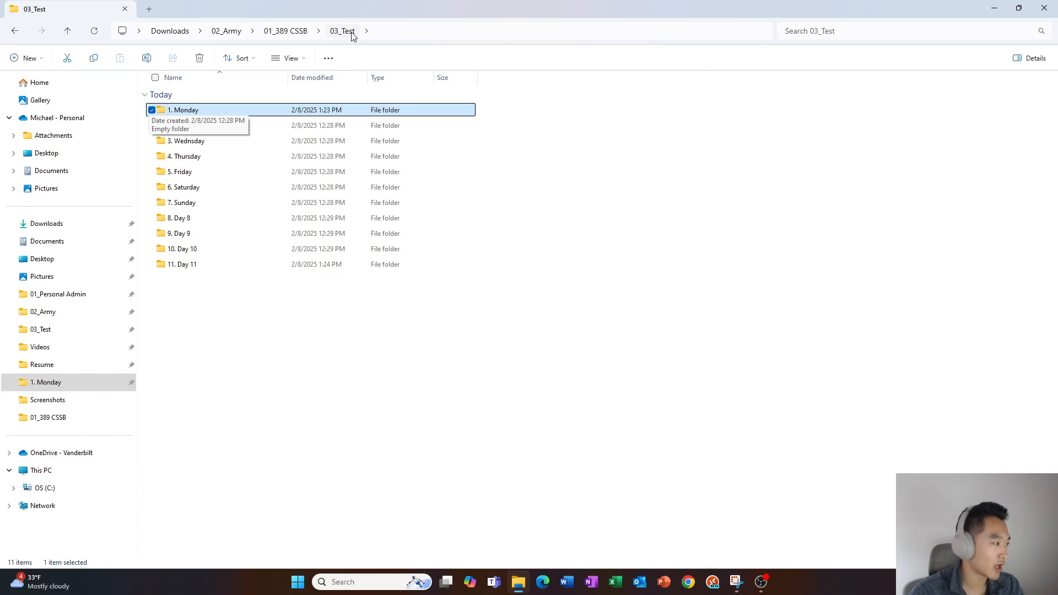
key(7)
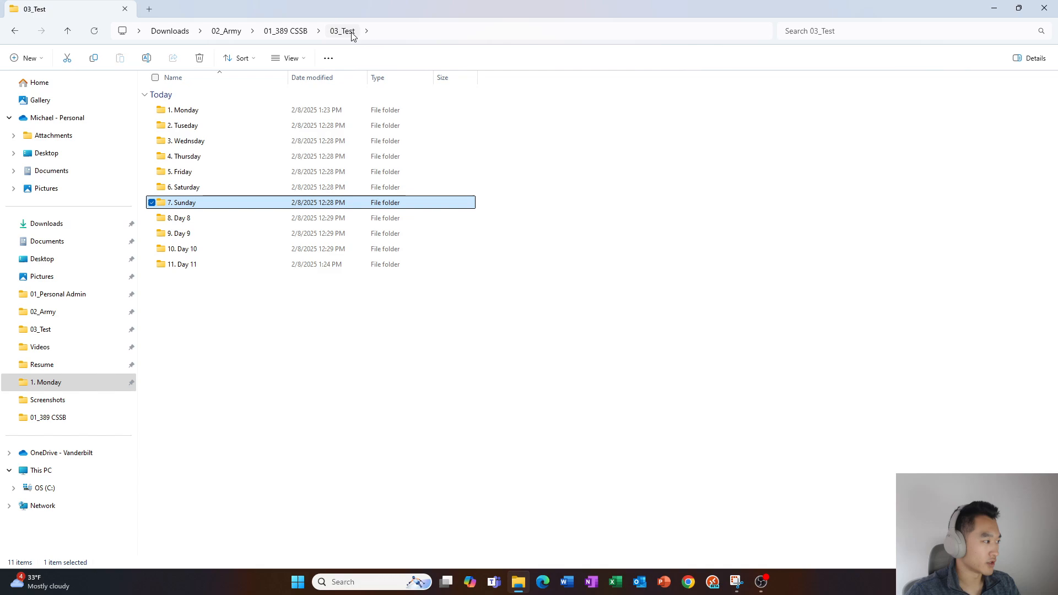
key(Up)
key(Up)
key(Up)
key(Up)
key(Up)
key(Up)
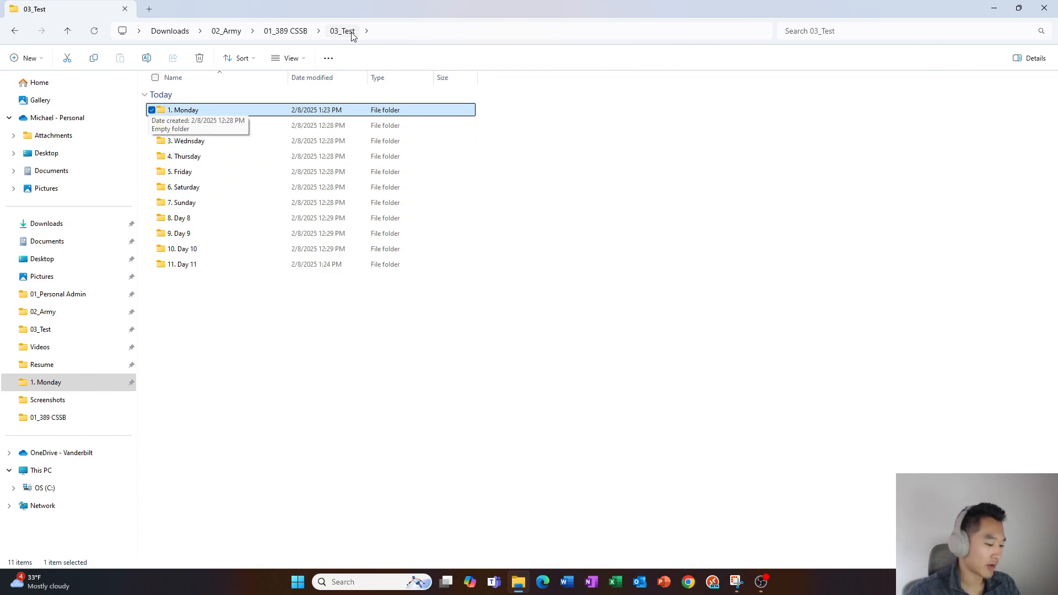
key(1)
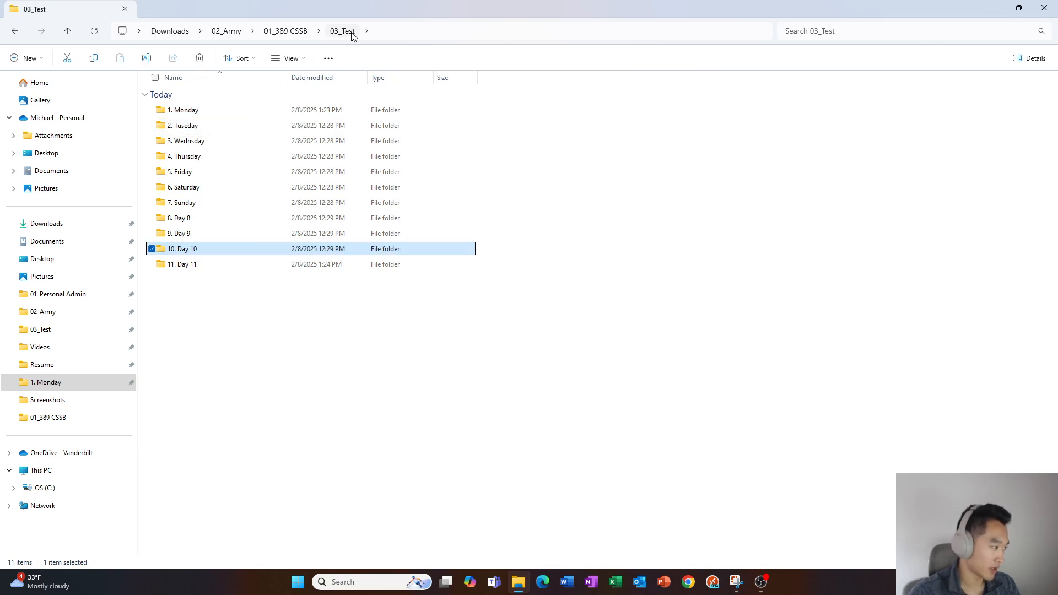
key(1)
key(1)
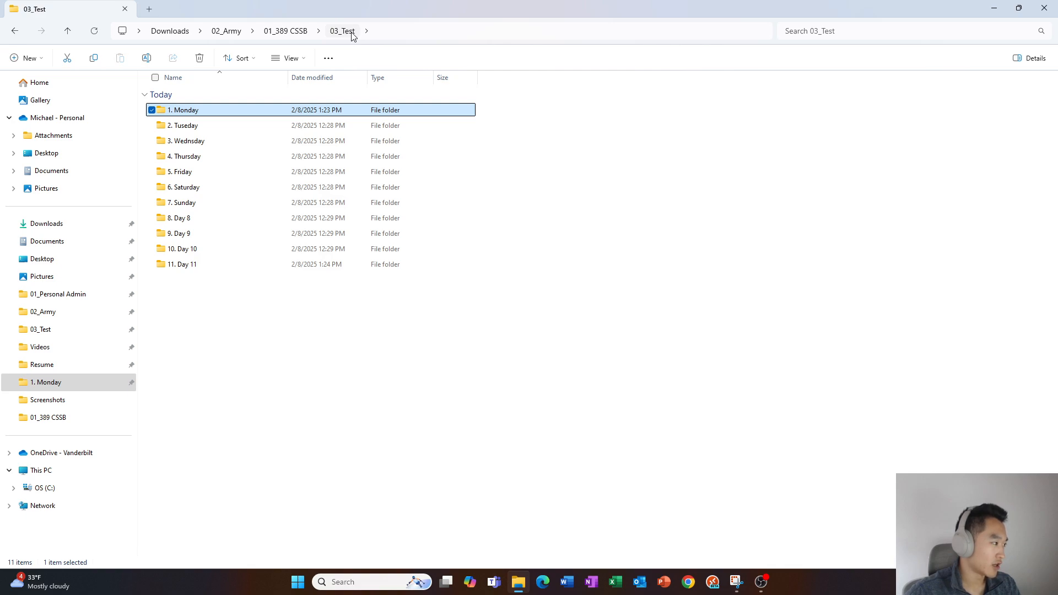
key(1)
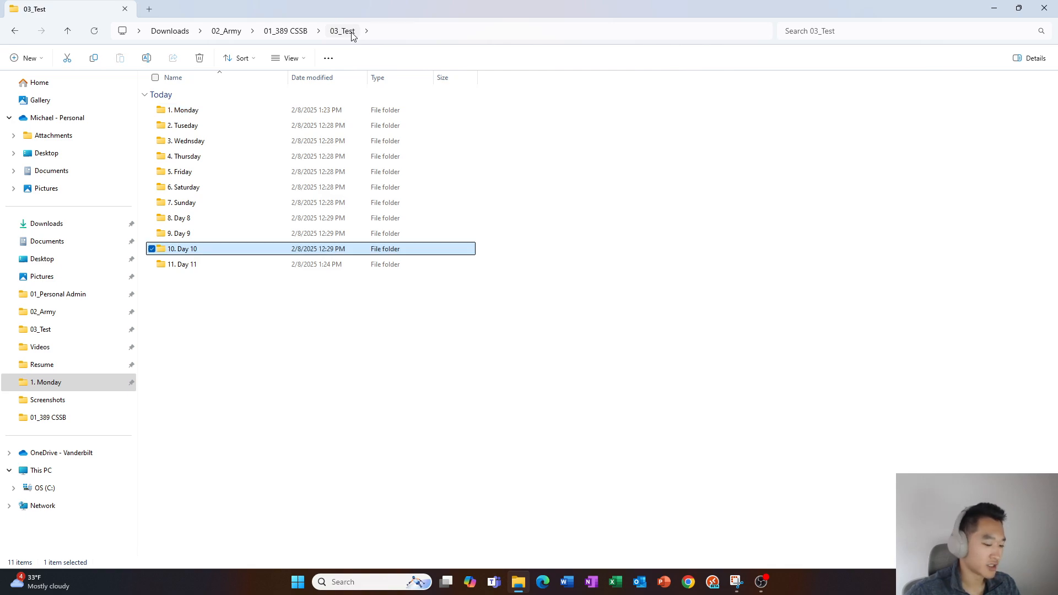
key(1)
key(1)
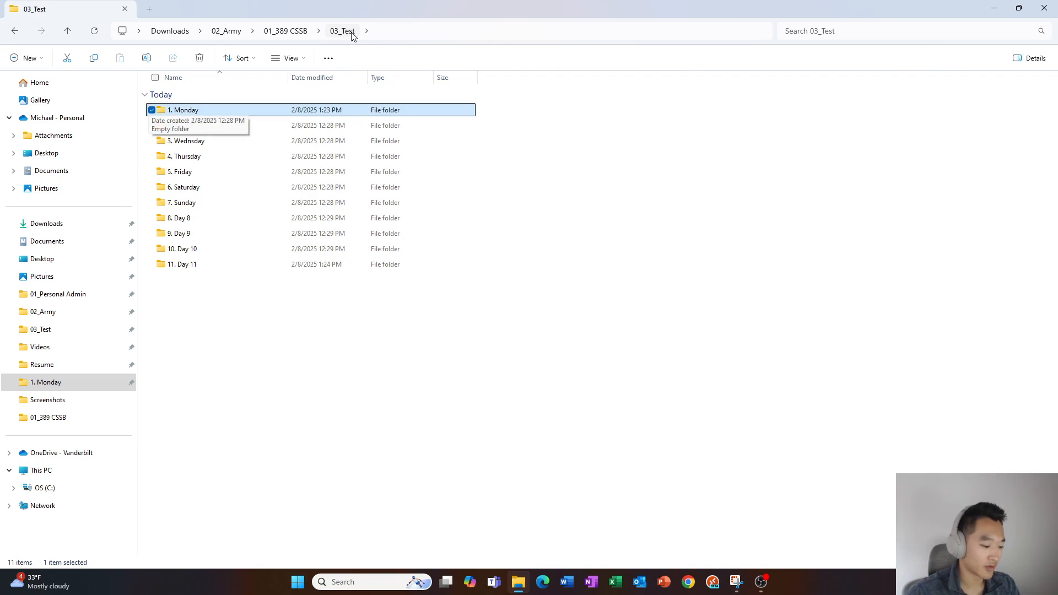
key(1)
key(1)
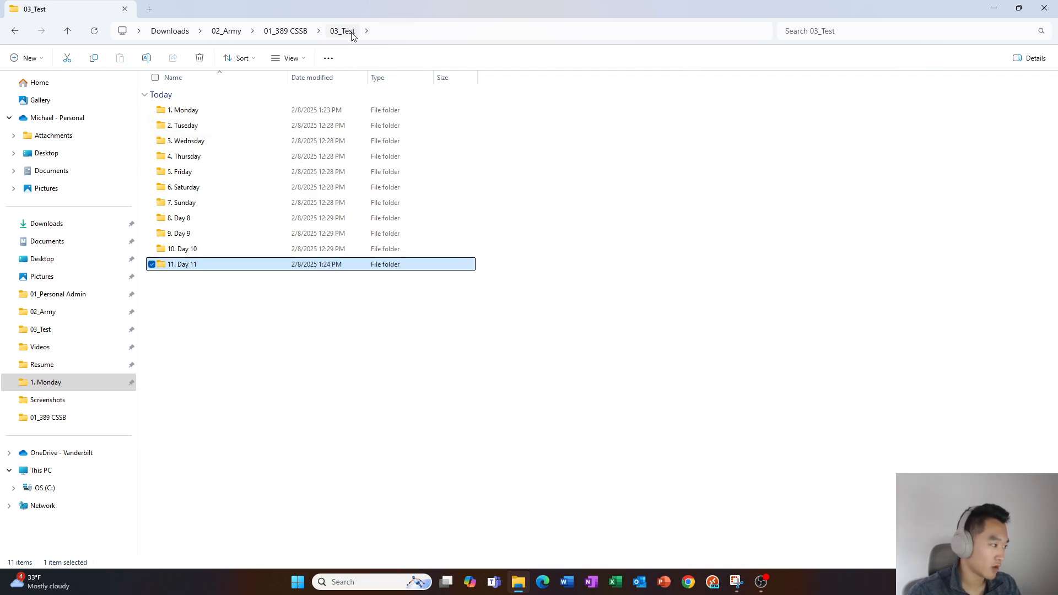
key(1)
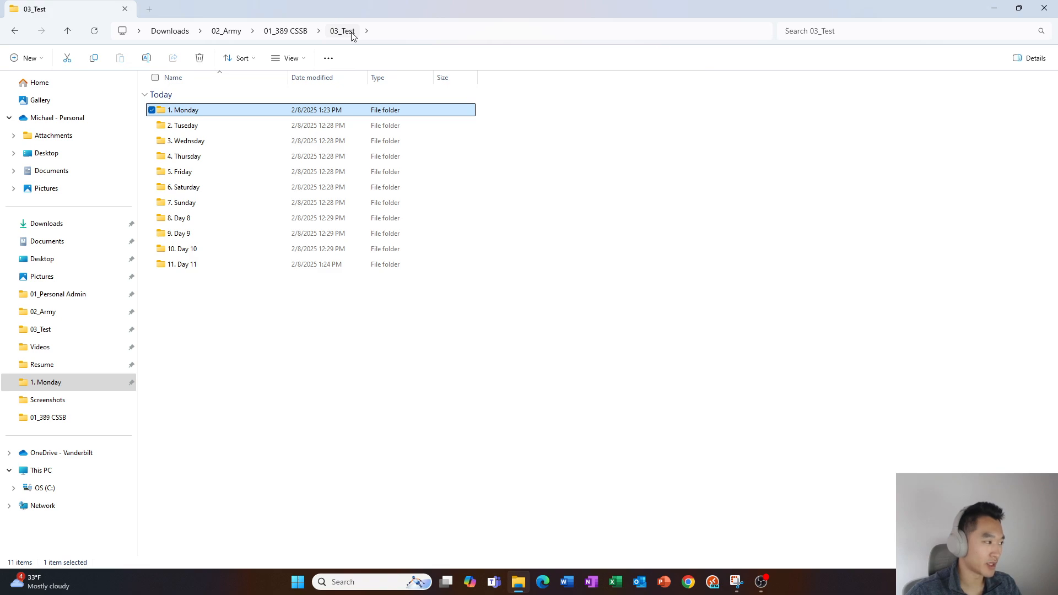
key(Down)
key(Down)
key(Down)
key(Down)
key(Down)
key(Down)
key(Down)
key(Down)
key(Down)
key(Down)
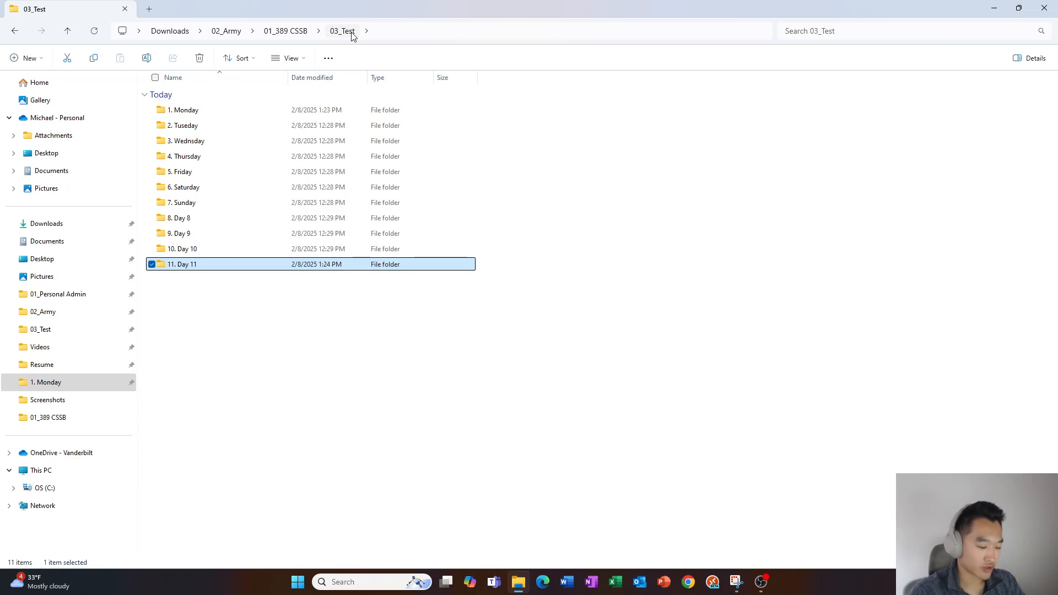
Create a new folder in 03_Test named End Final Conclusion, correcting typos along the way
key(ctrl+shift+n)
text(End)
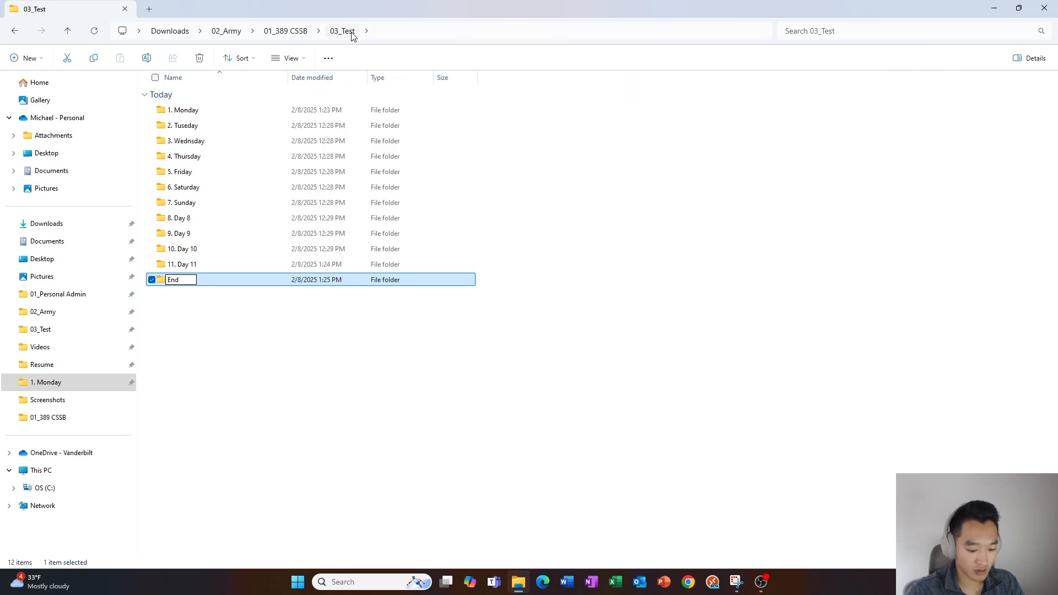
text( Final )
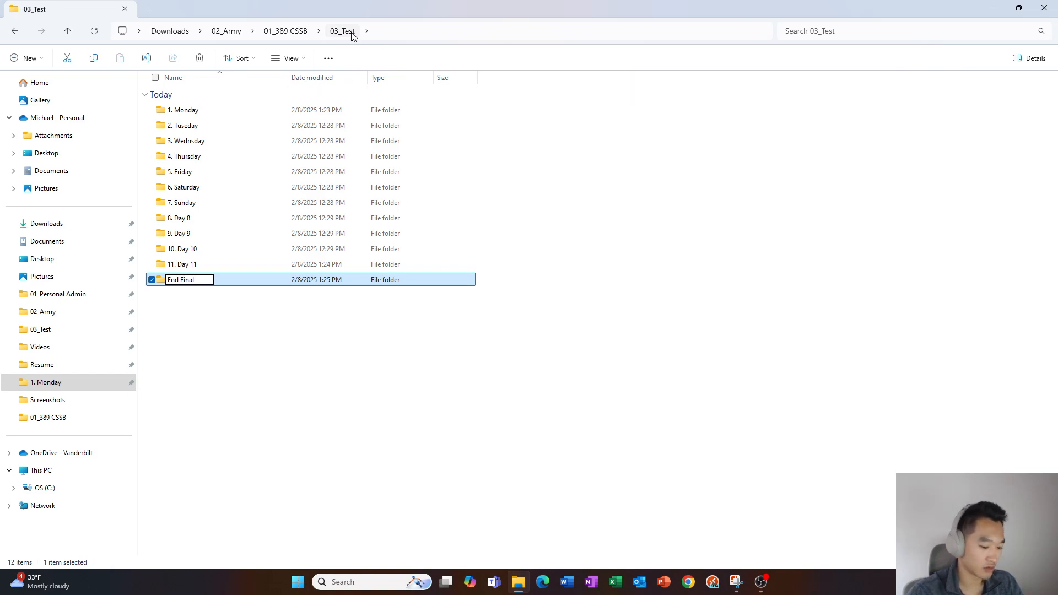
text(Conlsui)
text(on)
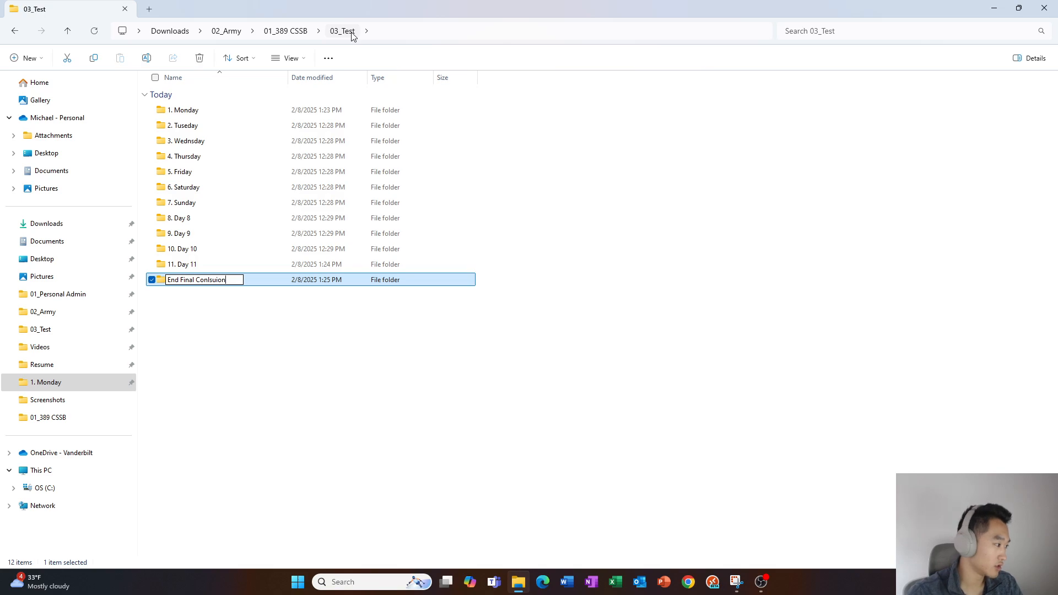
key(ctrl+shift+Left)
text(Consl)
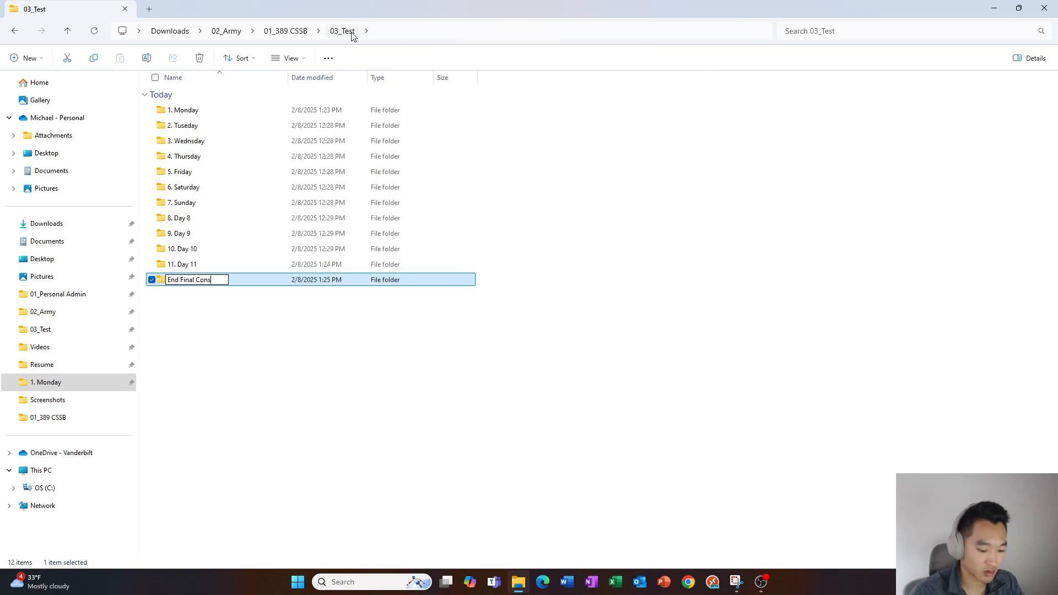
key(BackSpace)
key(BackSpace)
text(clusion)
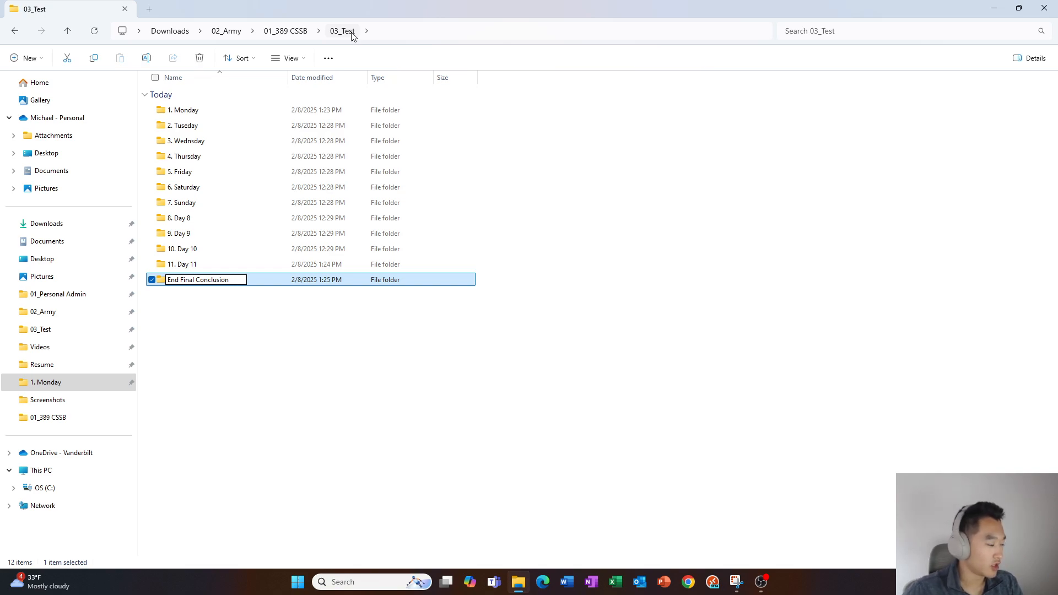
key(ctrl+a)
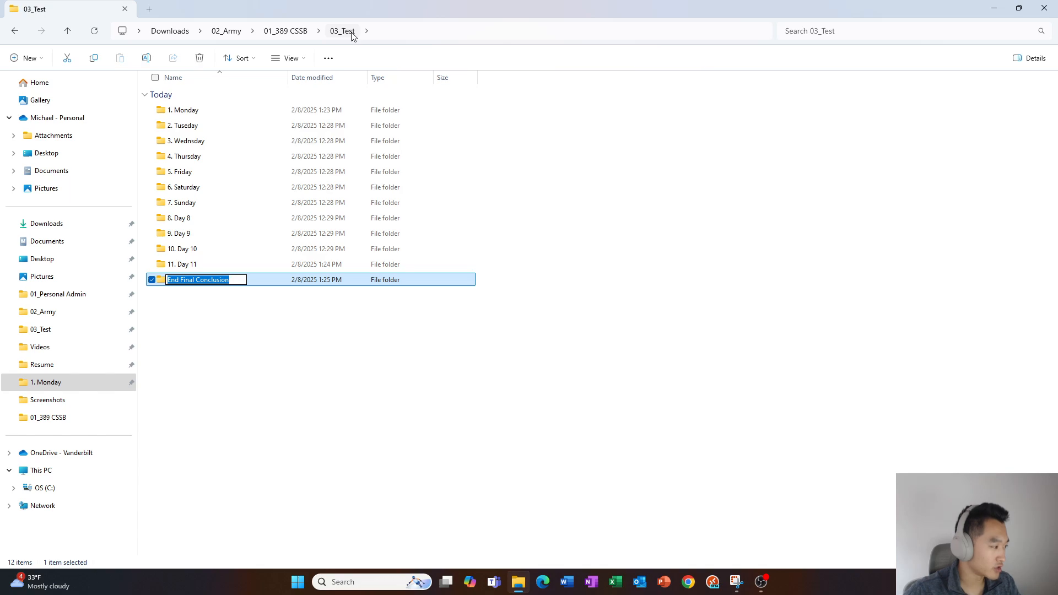
key(BackSpace)
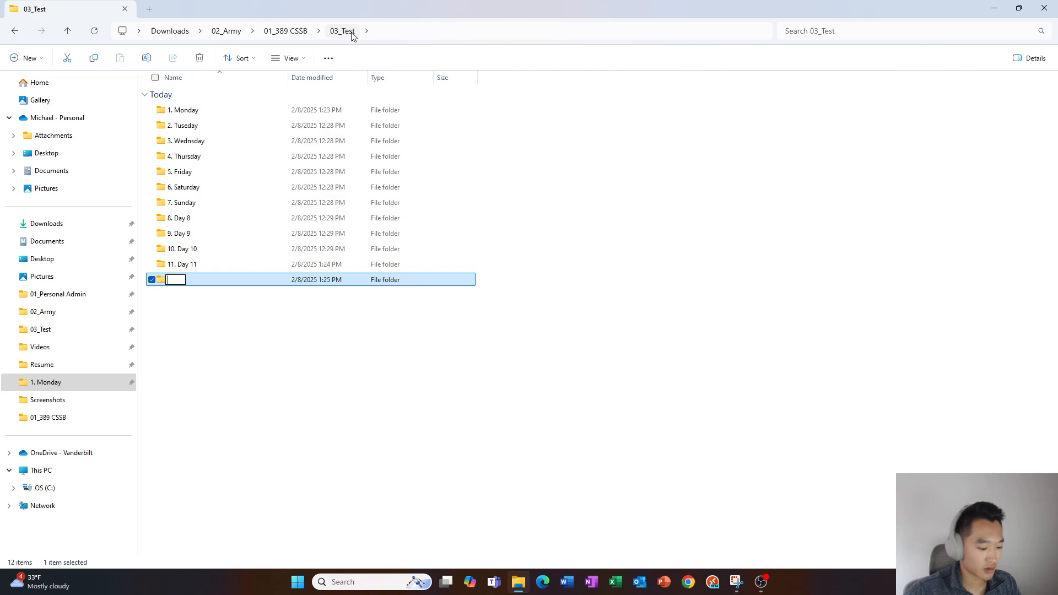
text(End )
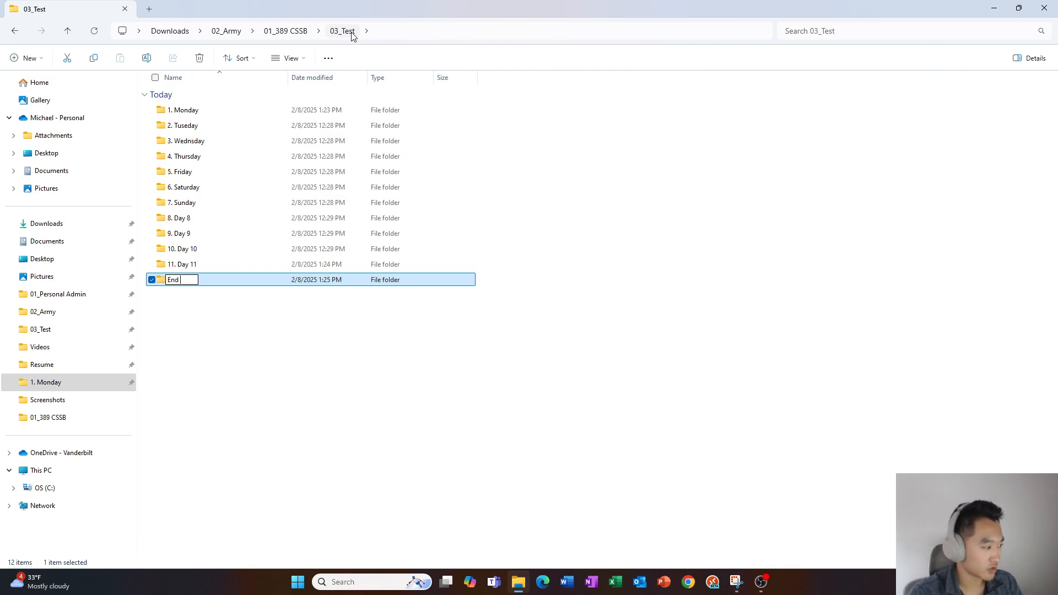
text(Conclusion)
key(ctrl+a)
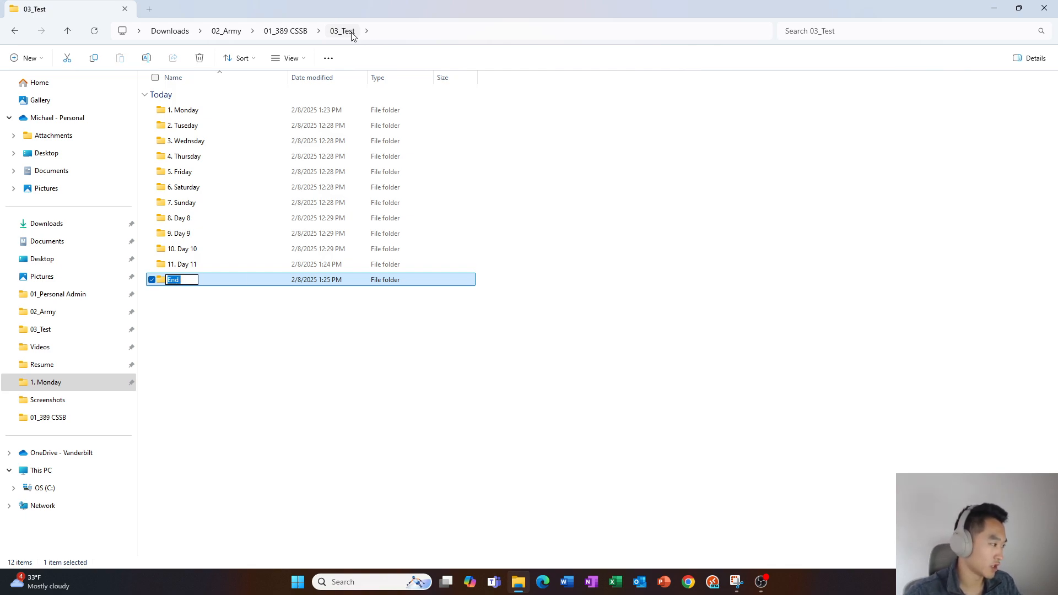
text(End )
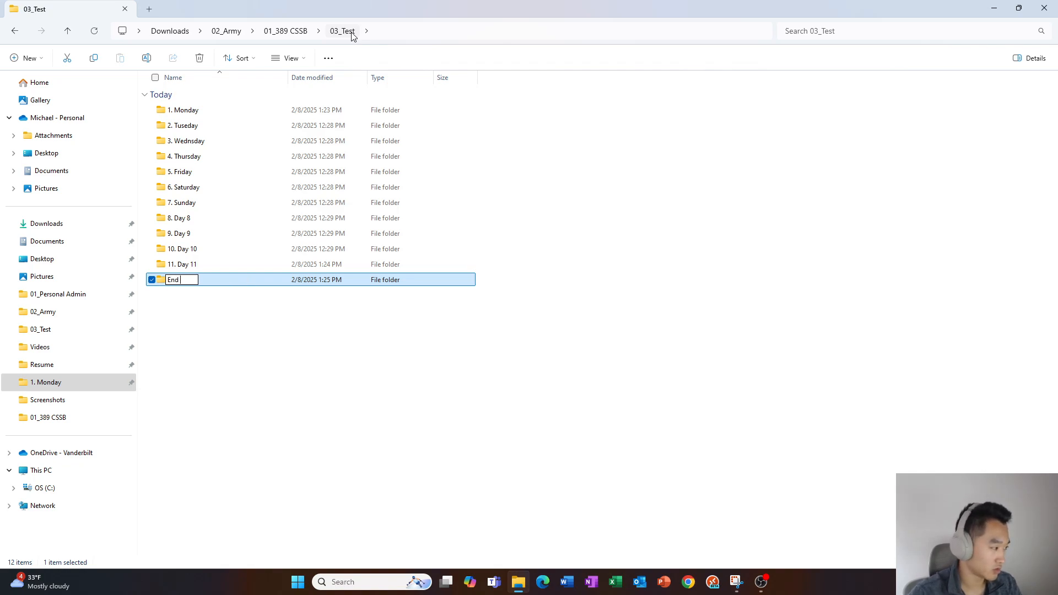
text(Final Concl)
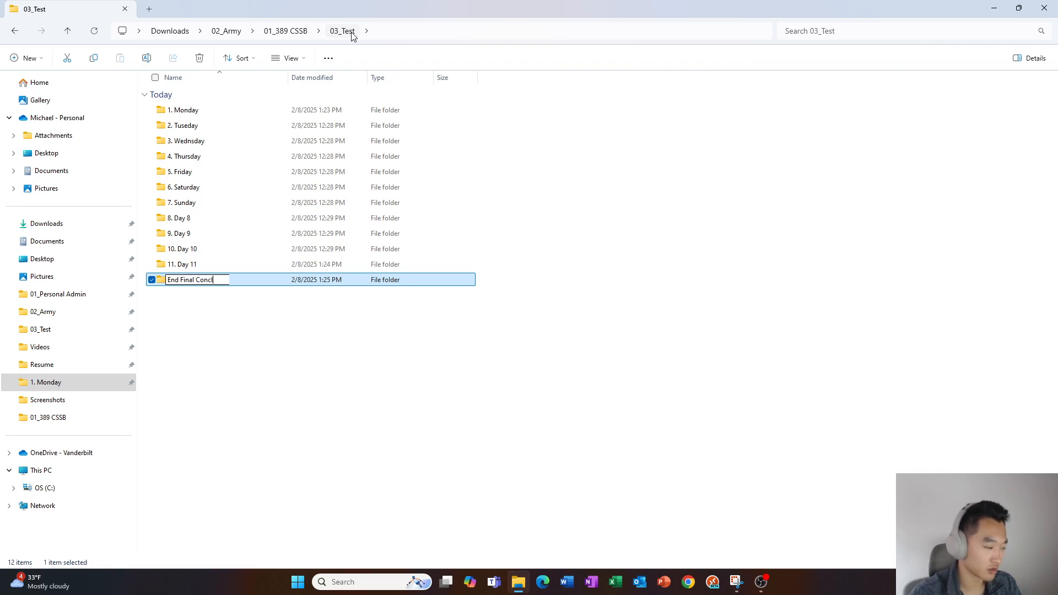
text(usion)
key(Return)
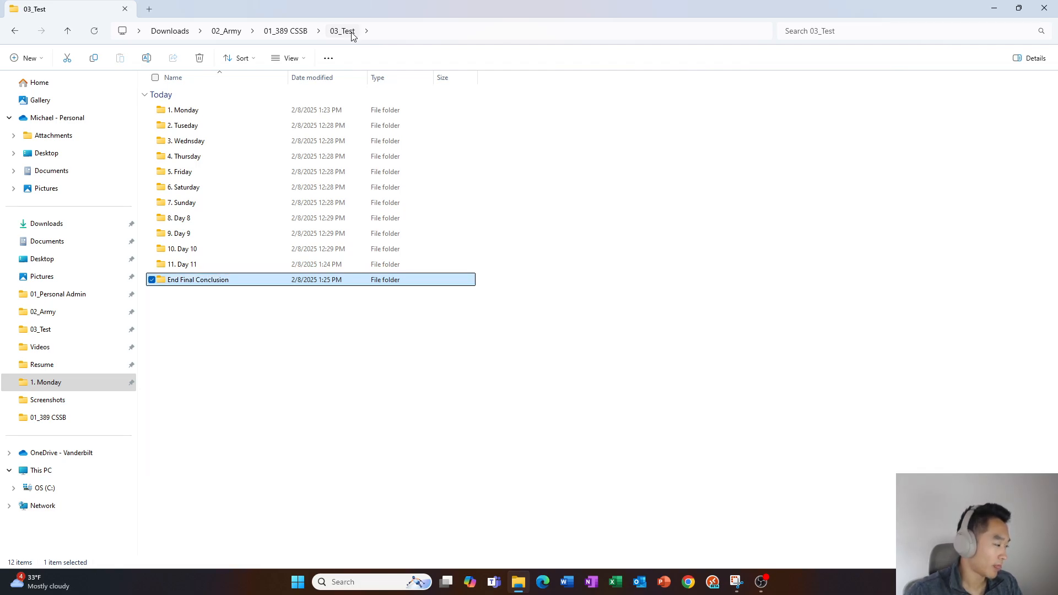
Reopen the folder name for editing and leave End Final Conclusion unchanged
key(F2)
key(End)
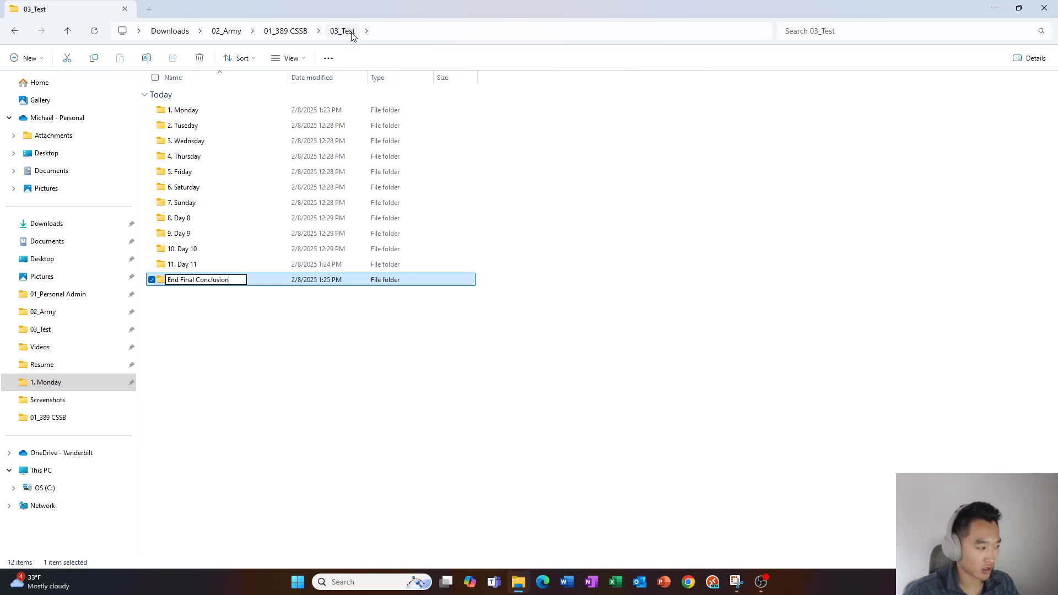
key(ctrl+shift+Left)
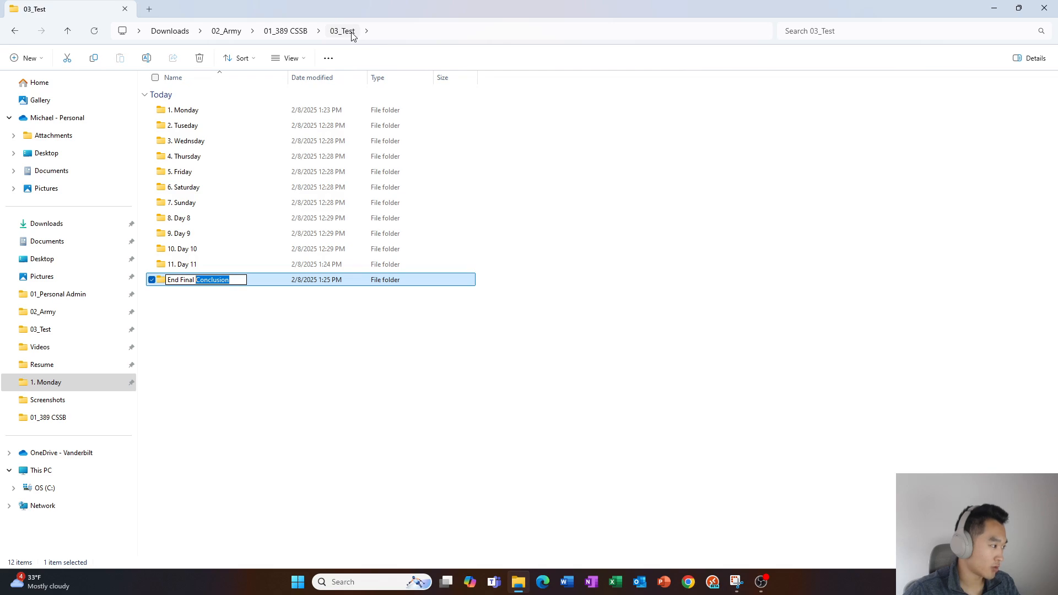
key(Right)
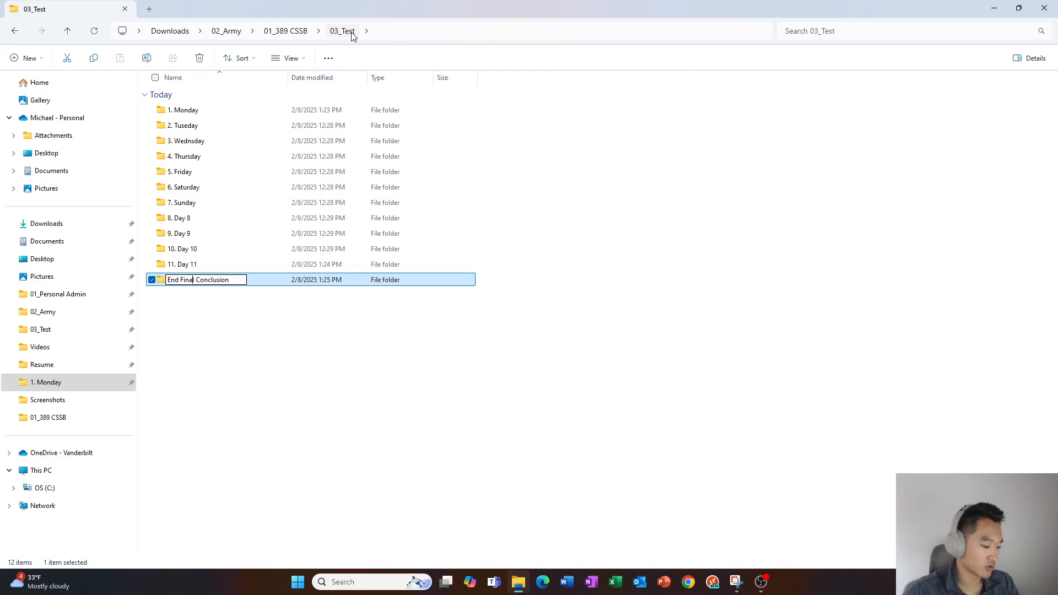
key(Return)
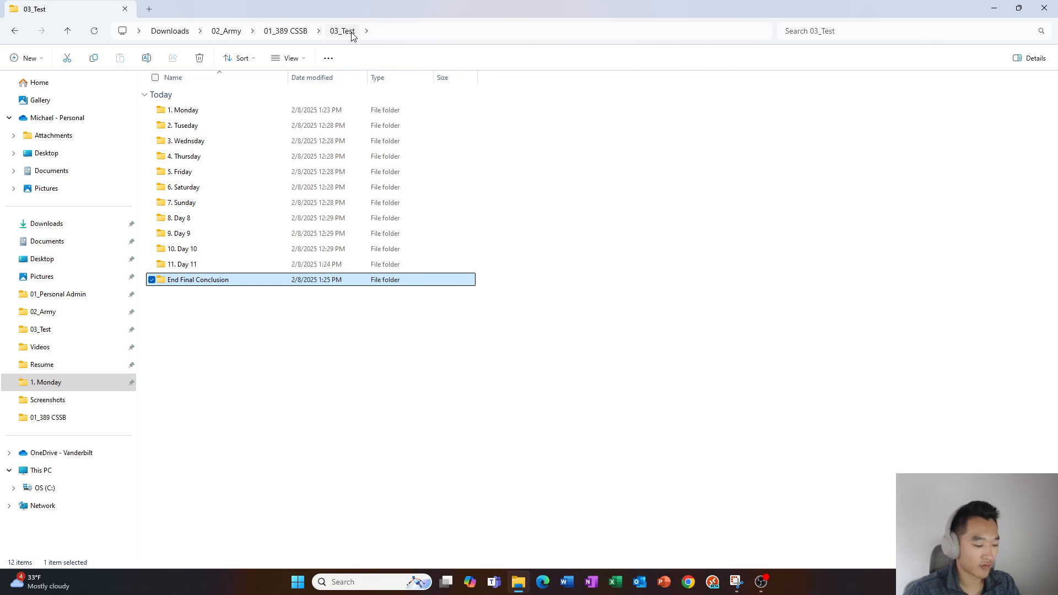
Delete the word Final to rename the folder End Conclusion, then switch to Snipping Tool
key(F2)
key(Right)
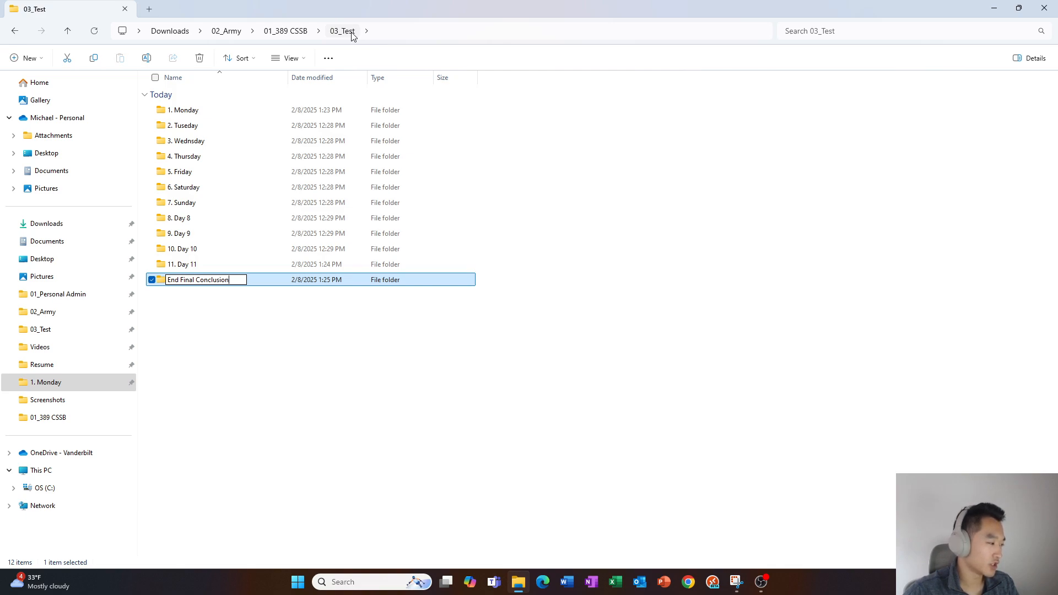
key(ctrl+shift+Right)
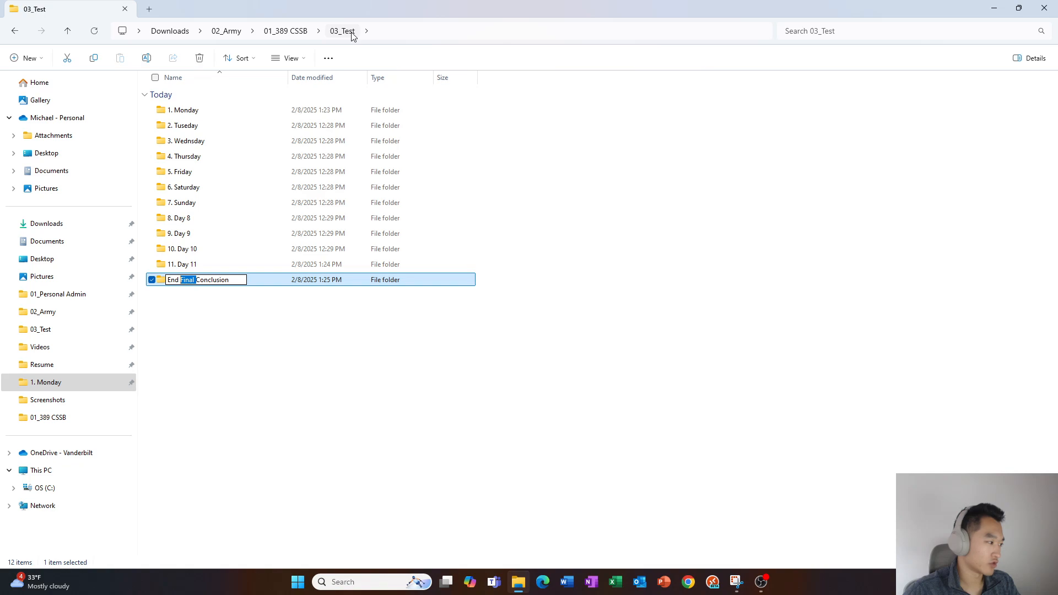
key(Delete)
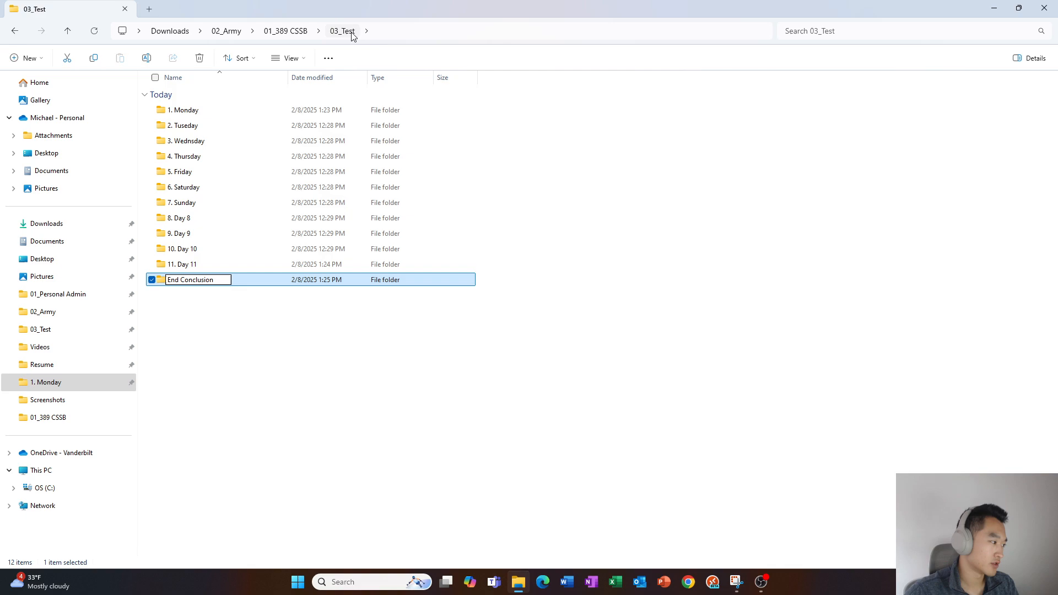
key(Return)
key(Up)
key(Up)
key(Up)
key(Up)
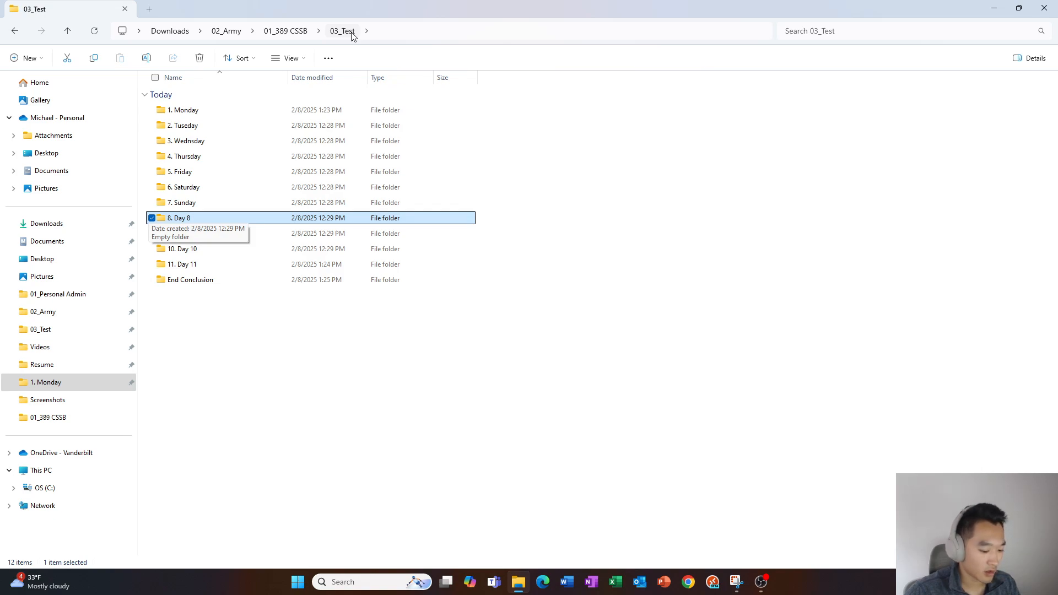
key(Down)
key(Down)
key(Down)
key(Down)
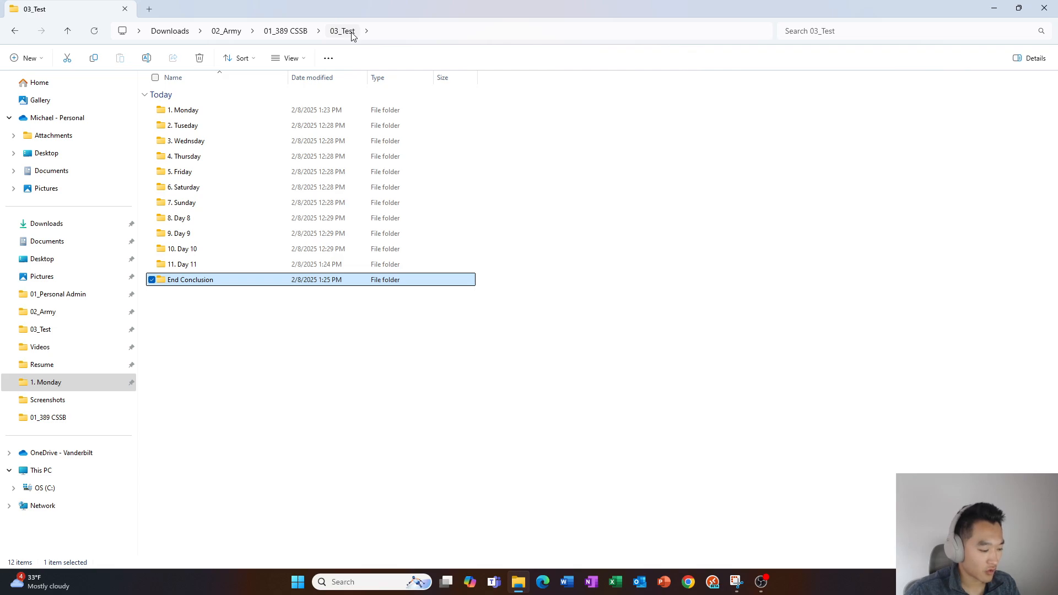
key(alt+Tab)
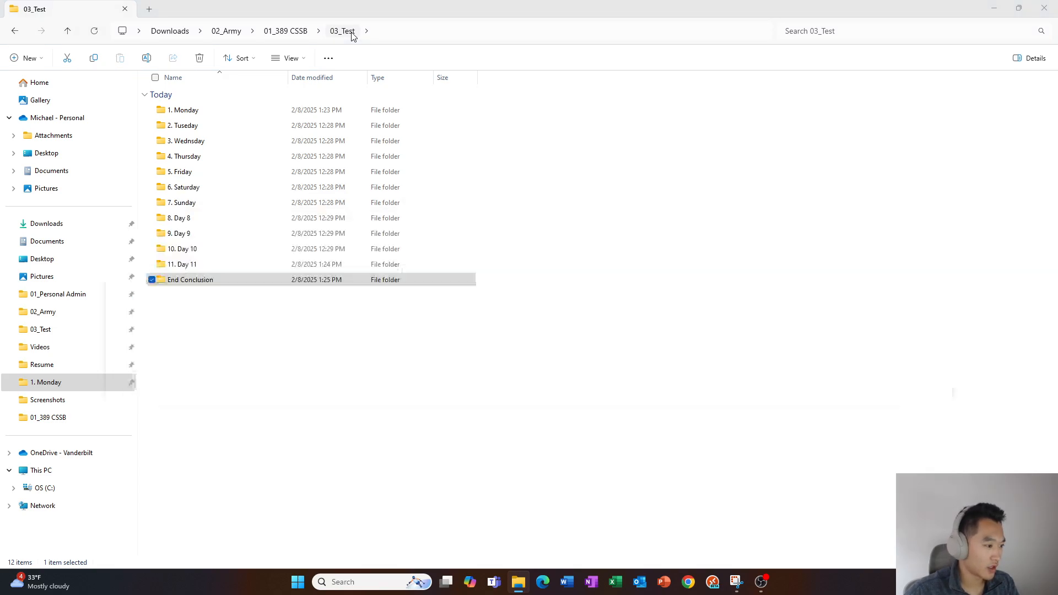
key(super+Left)
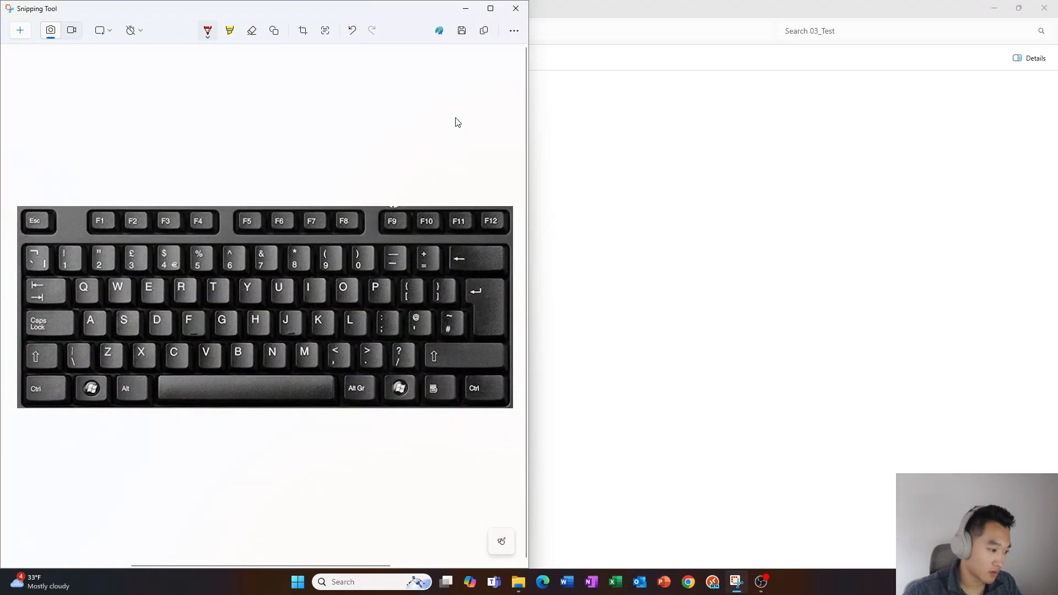
key(super+Up)
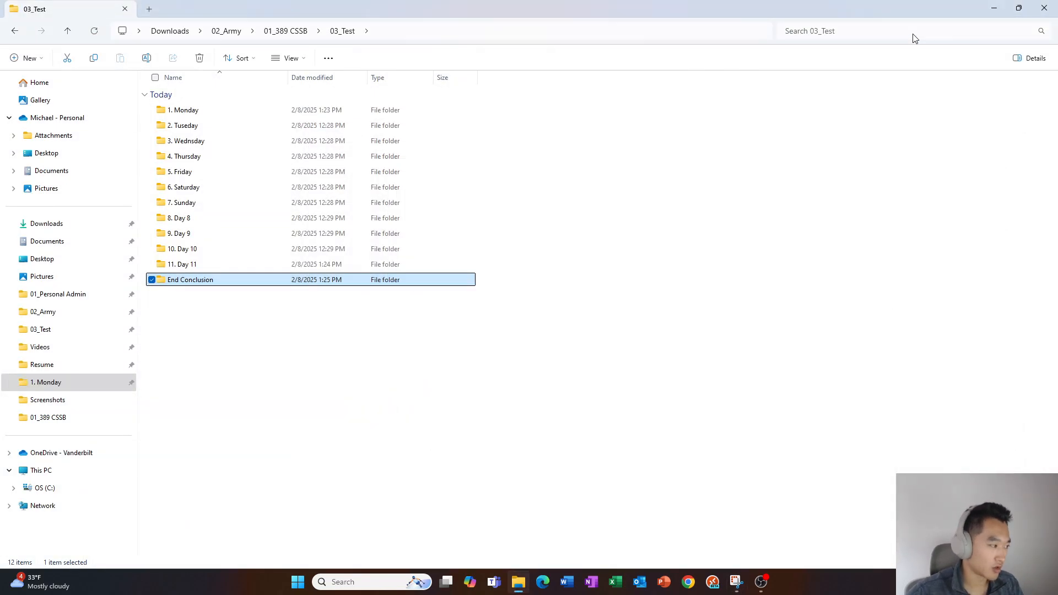
Show and dismiss the End Conclusion folder's shortcut menu a few times
key(Up)
key(Up)
key(Down)
key(Down)
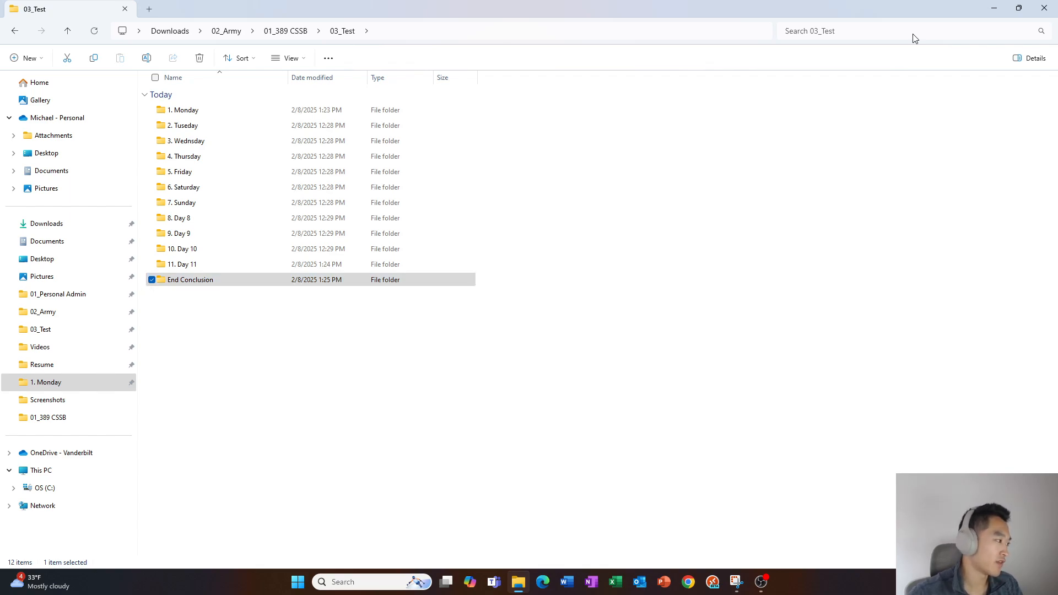
key(shift+F10)
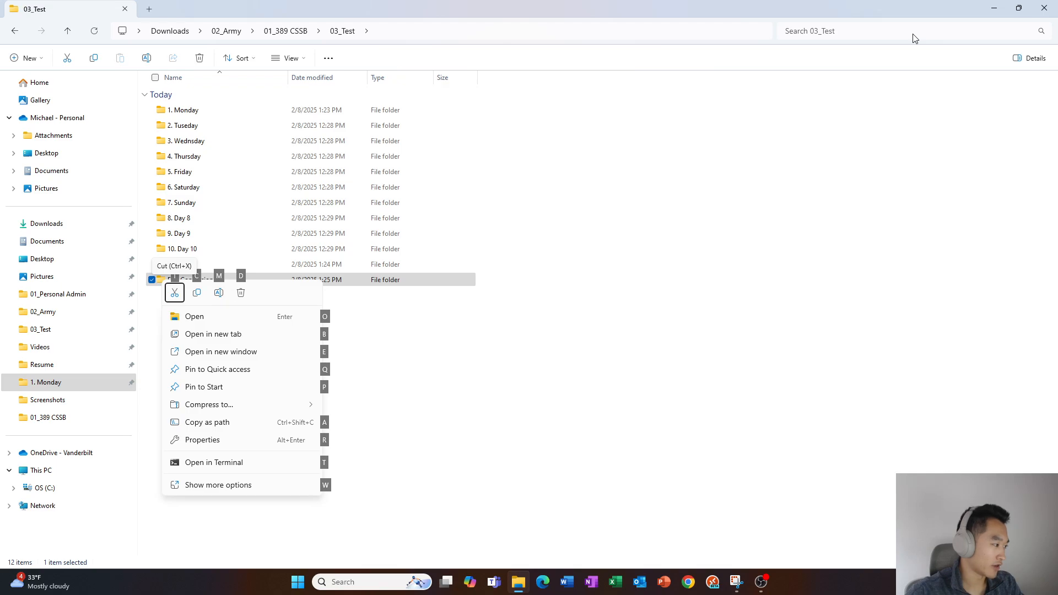
key(Escape)
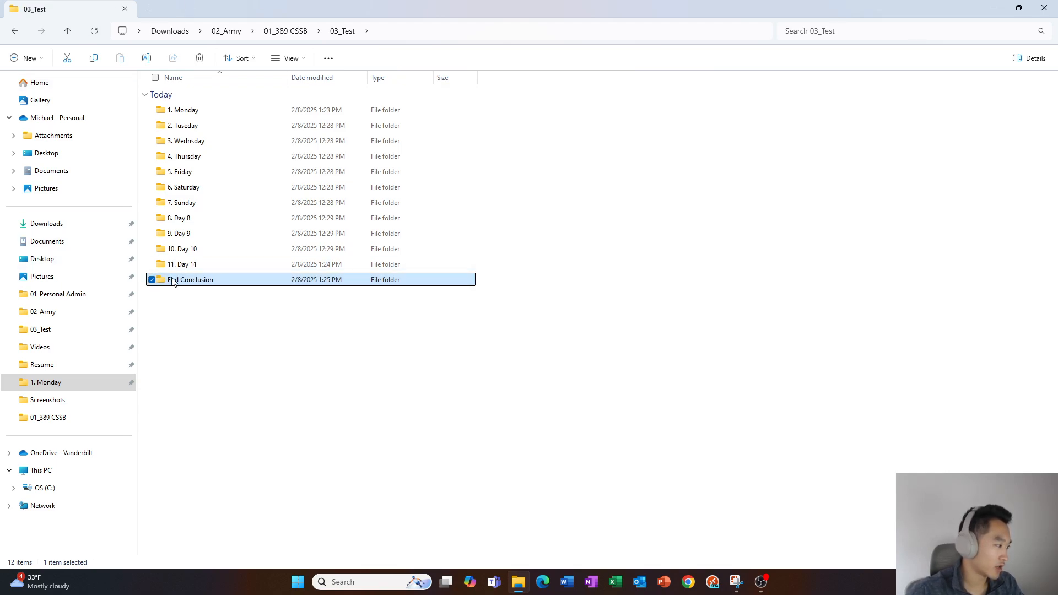
key(shift+F10)
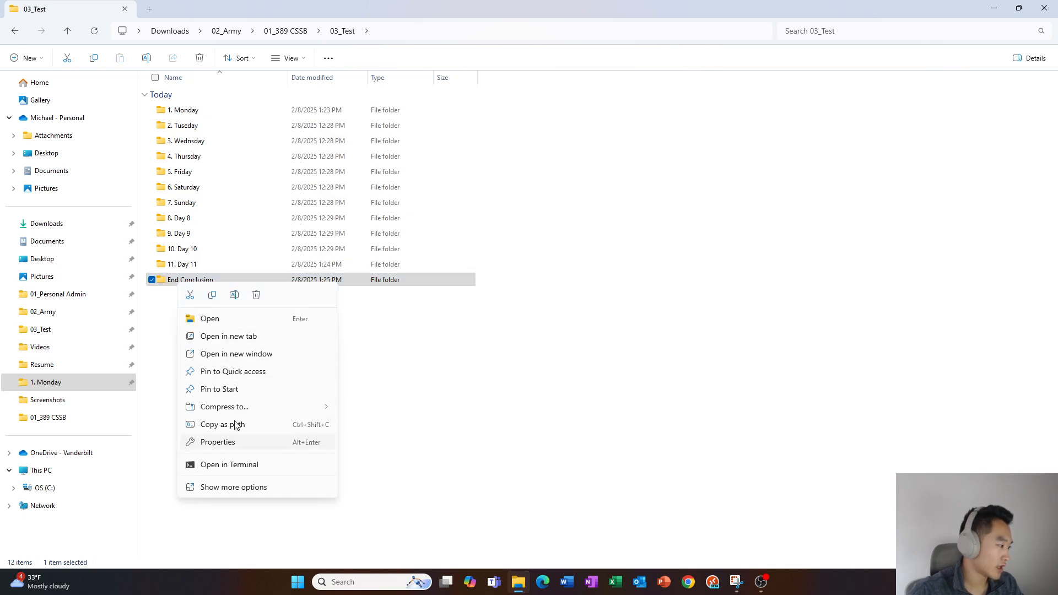
key(Escape)
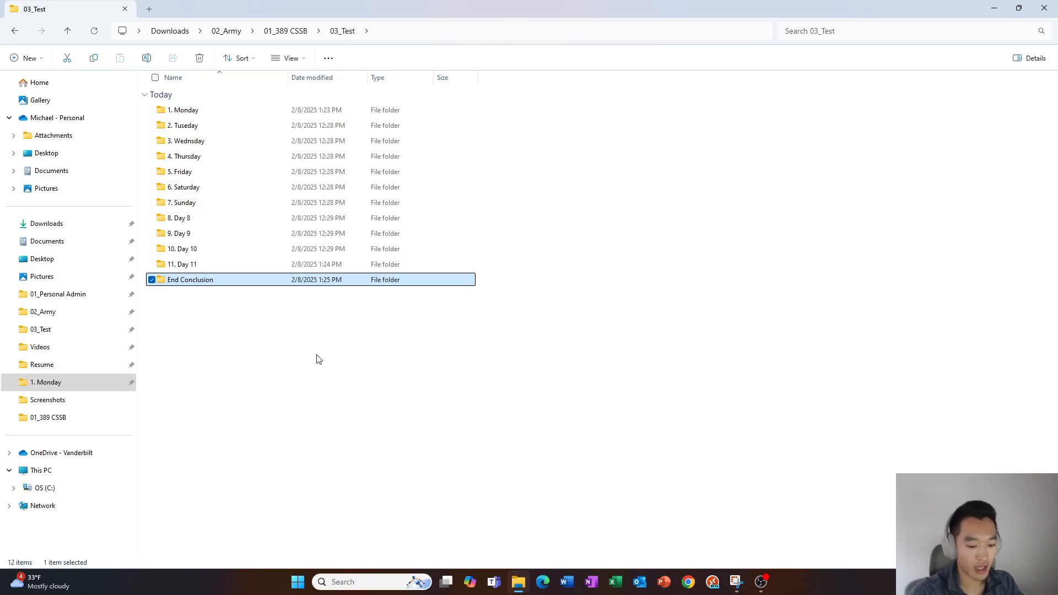
key(shift+F10)
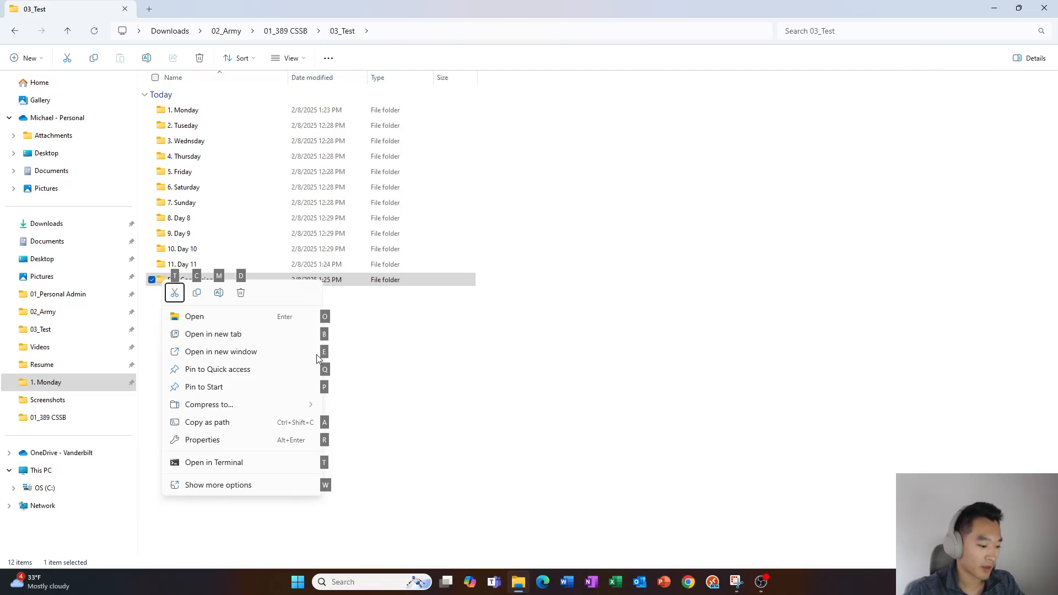
key(Escape)
Unpin the 1. Monday folder from Quick access using its shortcut menu
key(Up)
key(Up)
key(Up)
key(Up)
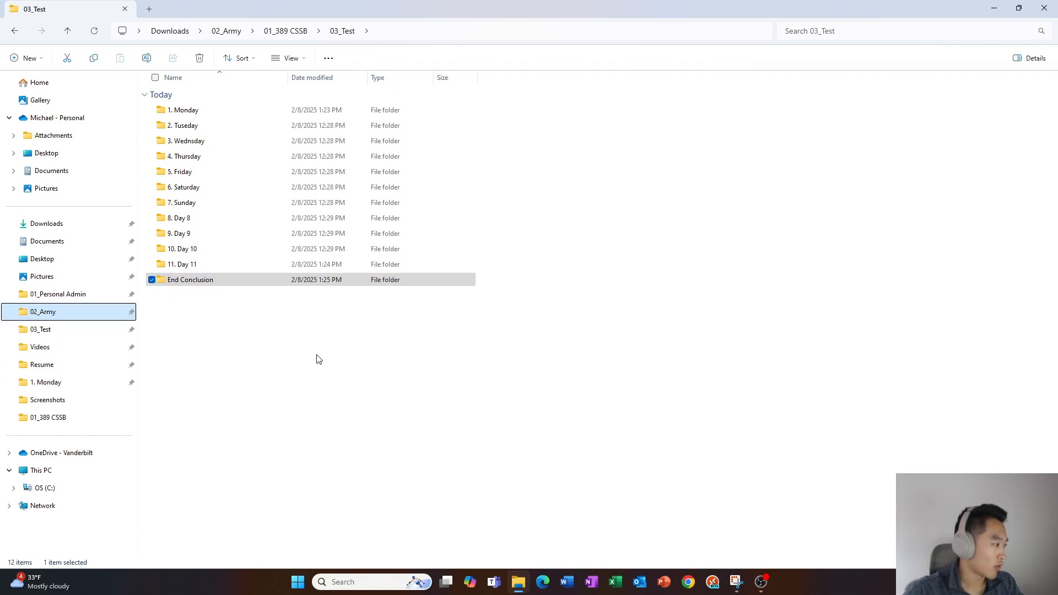
key(Down)
key(Down)
key(Down)
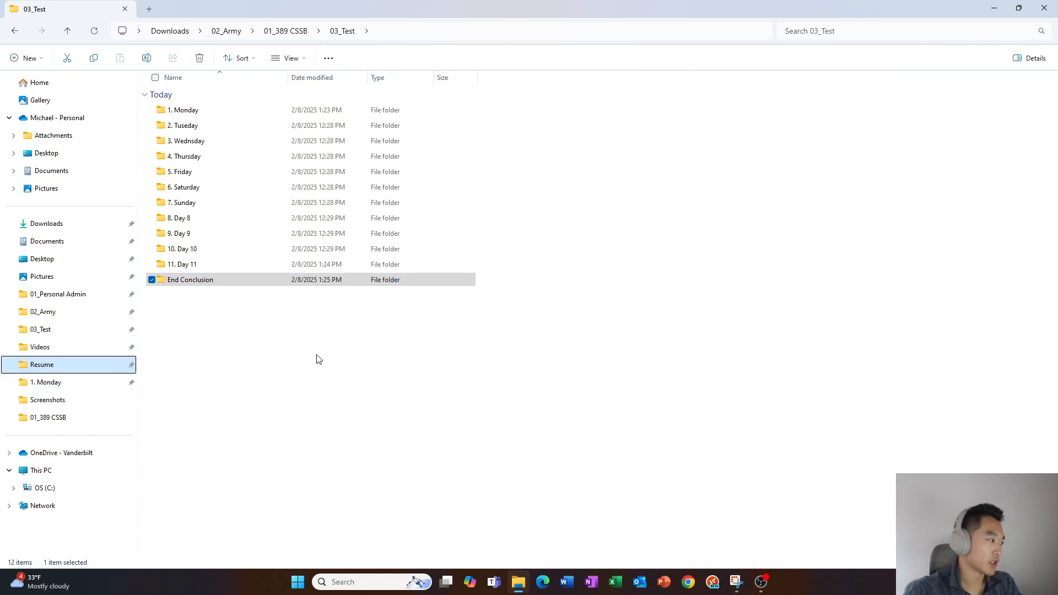
key(Down)
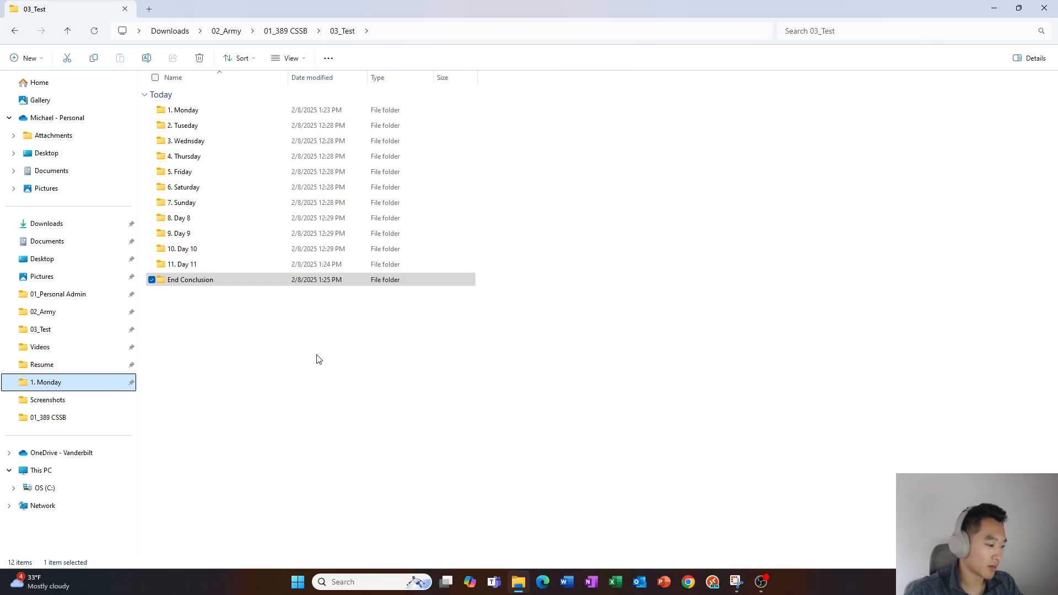
key(Tab)
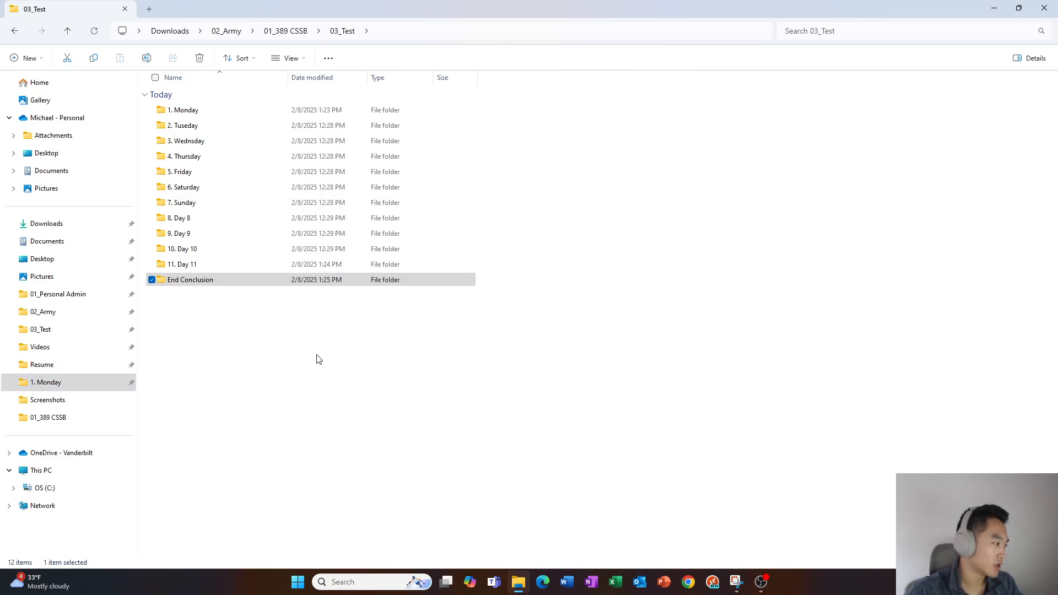
key(shift+F10)
key(Up)
key(Up)
key(Up)
key(Up)
key(Up)
key(Up)
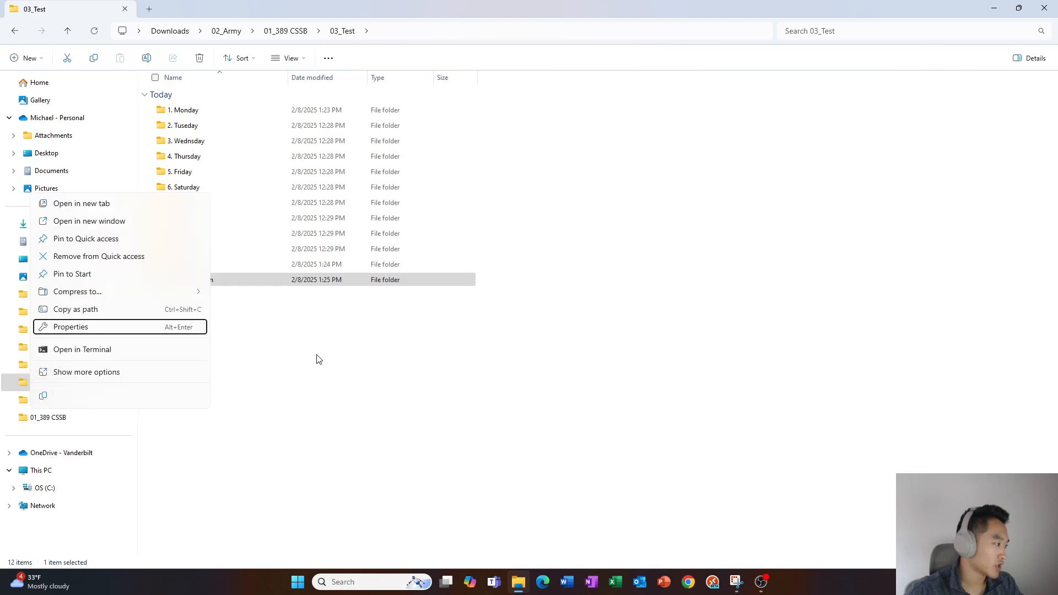
key(Up)
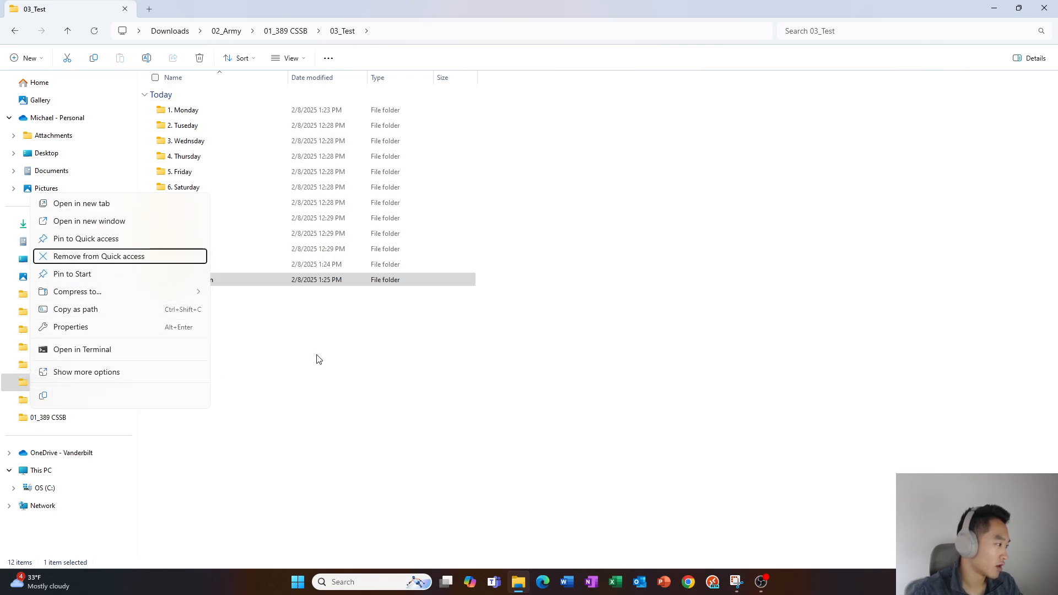
key(Escape)
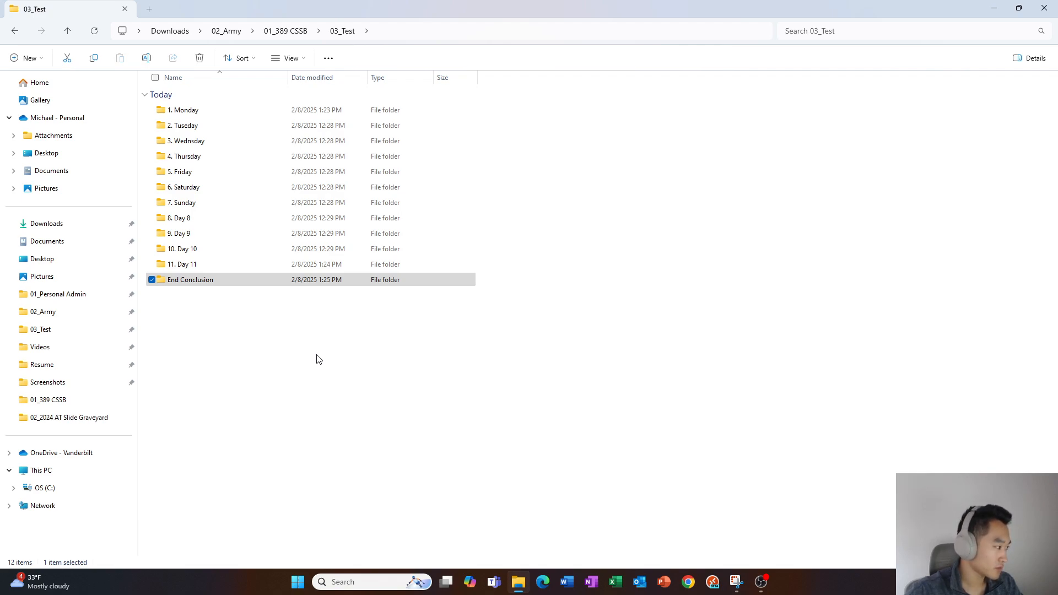
Select 1. Monday in 03_Test and pin it back to Quick access via Shift+F10
key(Tab)
key(Up)
key(Up)
key(Up)
key(Up)
key(Up)
key(Up)
key(Up)
key(Up)
key(Up)
key(Up)
key(Up)
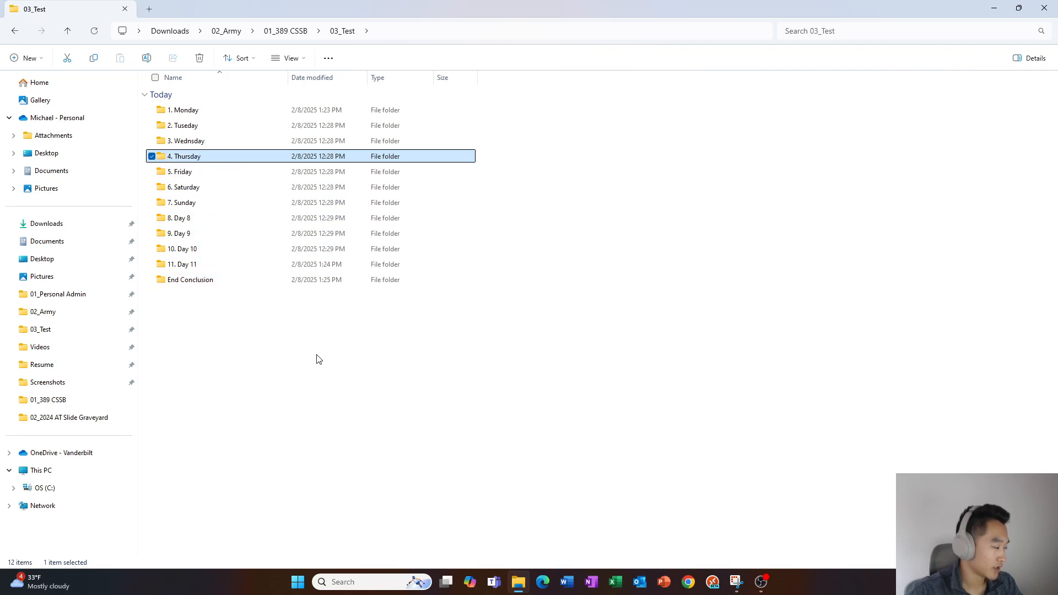
key(Tab)
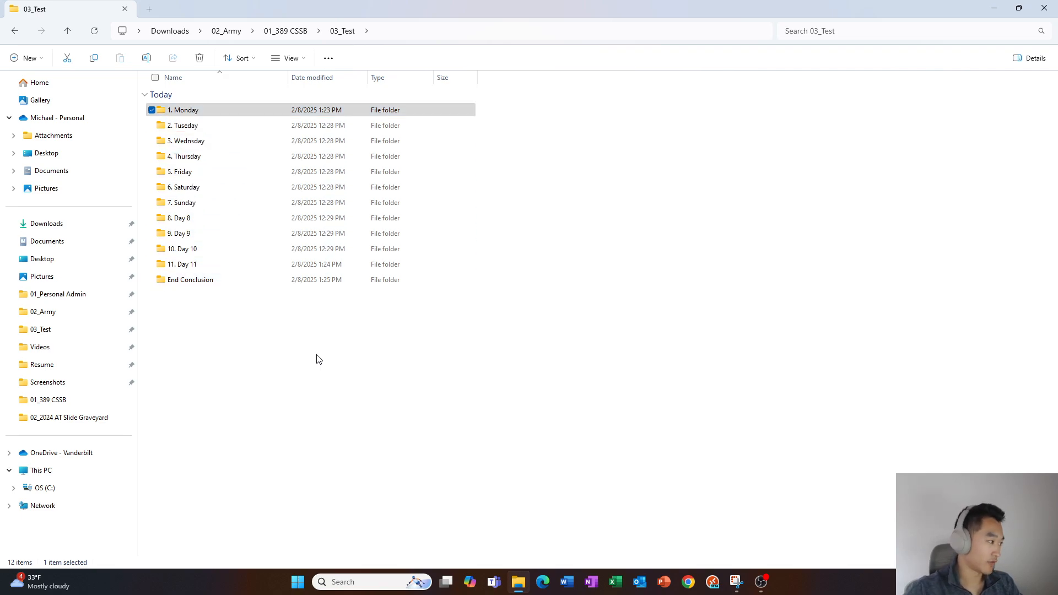
key(shift+F10)
key(Left)
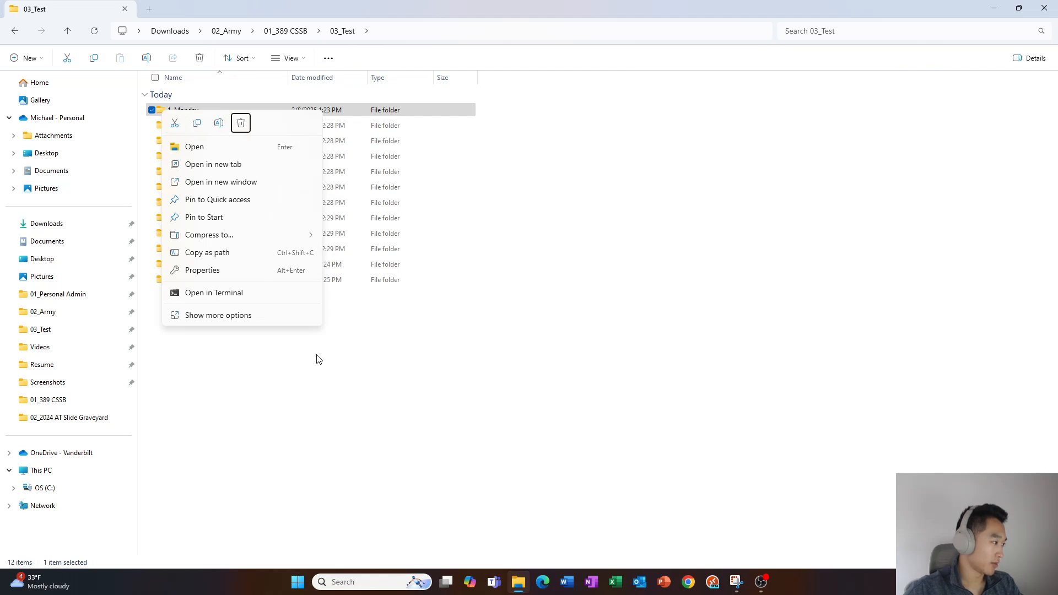
key(Down)
key(Down)
key(Down)
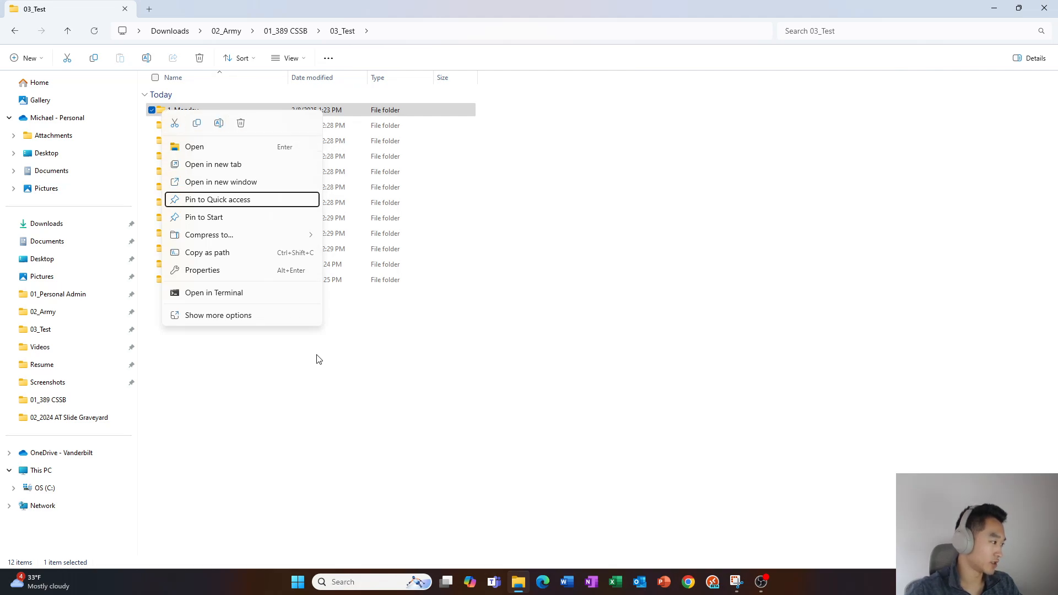
key(Escape)
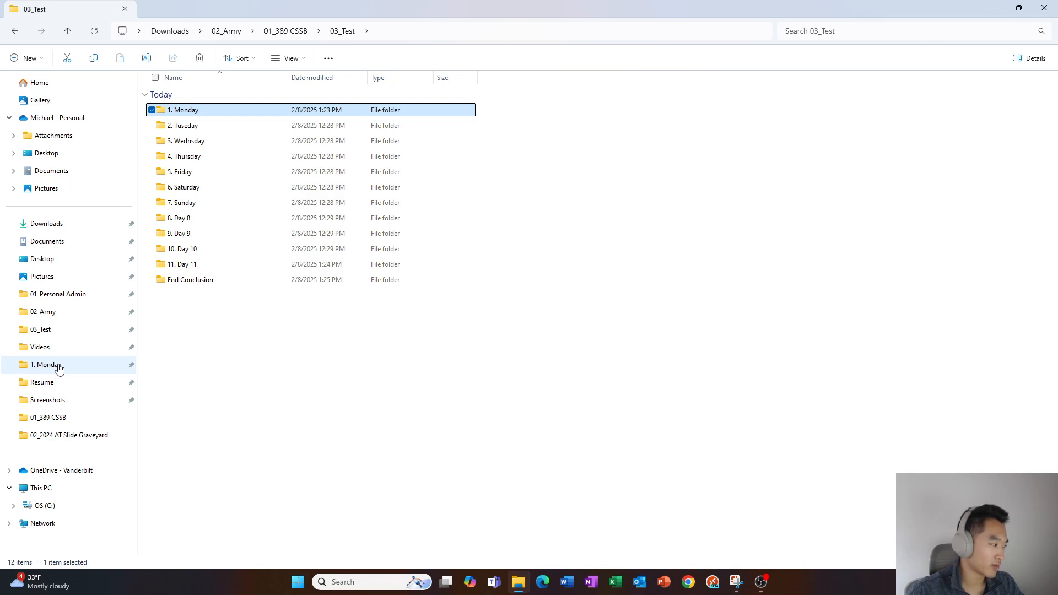
Go up to 01_389 CSSB and open 01_Personal Admin from the navigation pane
click(229, 310)
key(alt+Up)
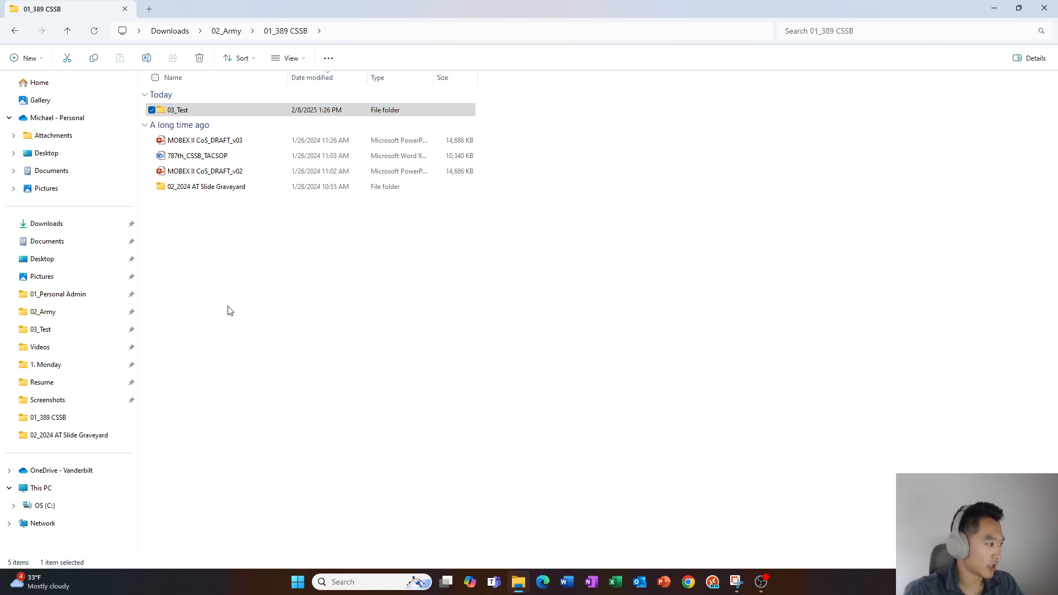
key(Tab)
key(Tab)
key(Tab)
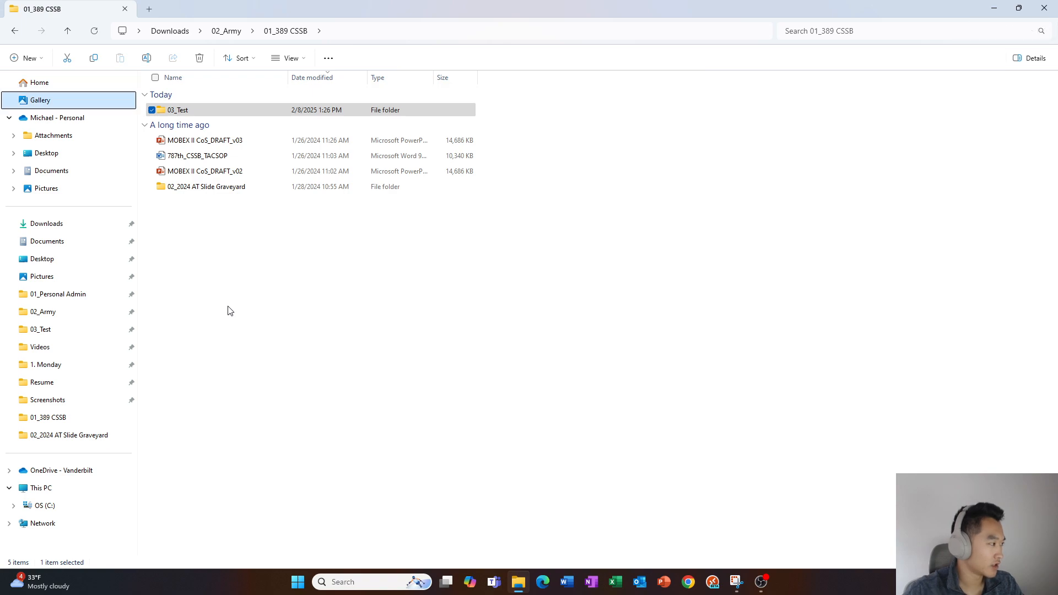
key(Down)
key(Down)
key(Down)
key(Down)
key(Down)
key(Down)
key(Down)
key(Down)
key(Down)
key(Down)
key(Down)
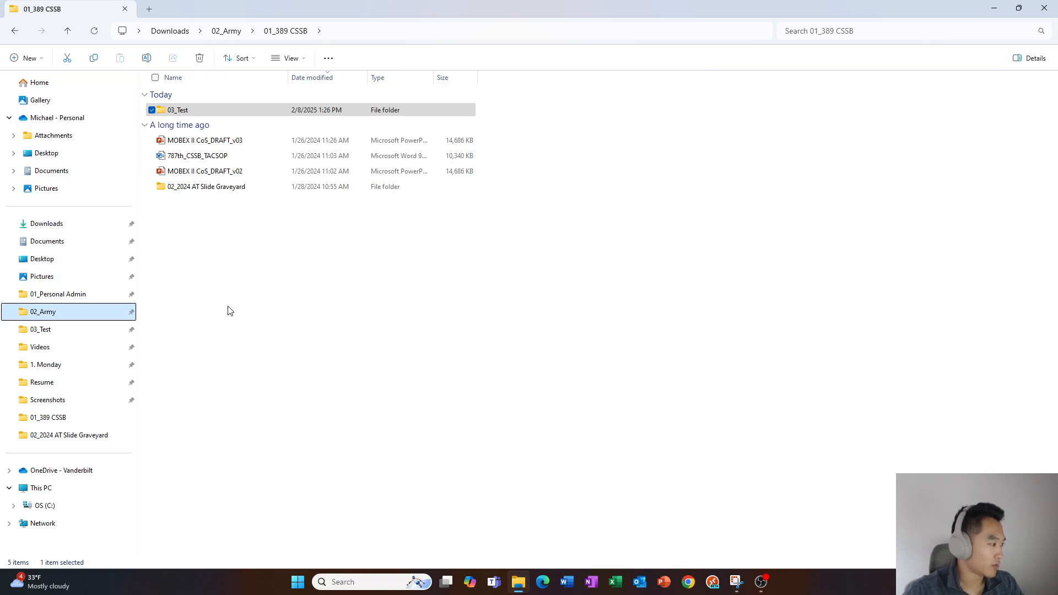
key(Down)
key(Down)
key(Down)
key(Up)
key(Up)
key(Up)
key(Up)
key(Return)
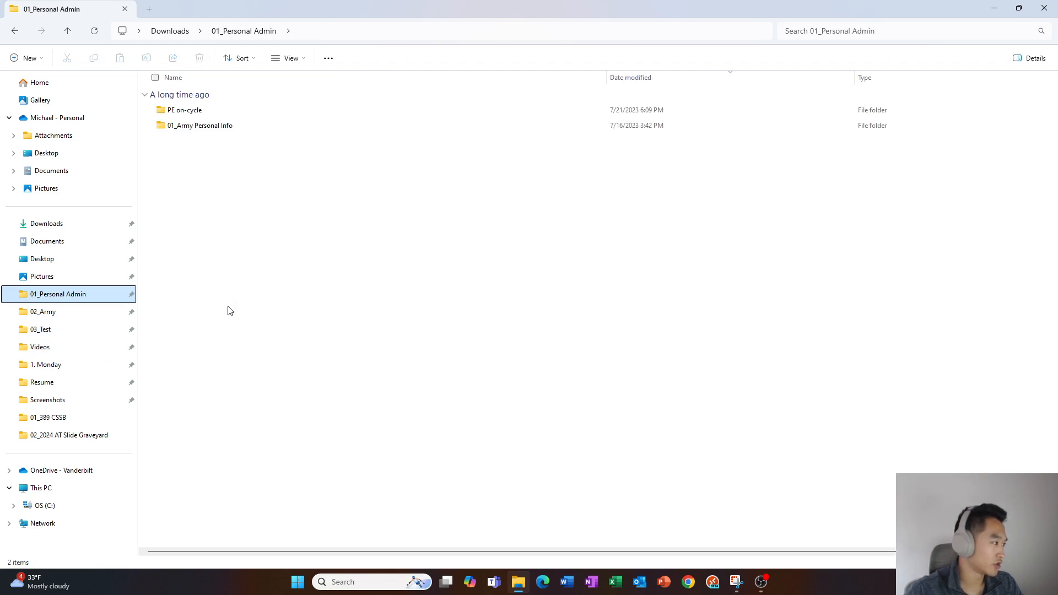
Open the PE on-cycle folder inside 01_Personal Admin
key(End)
key(Up)
key(Tab)
key(Down)
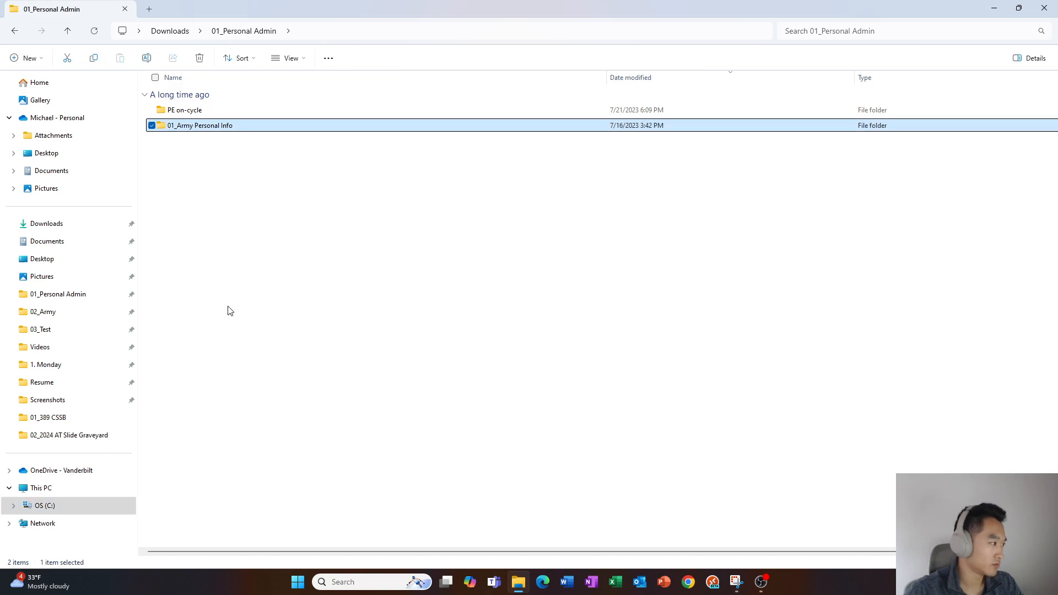
key(Up)
key(Return)
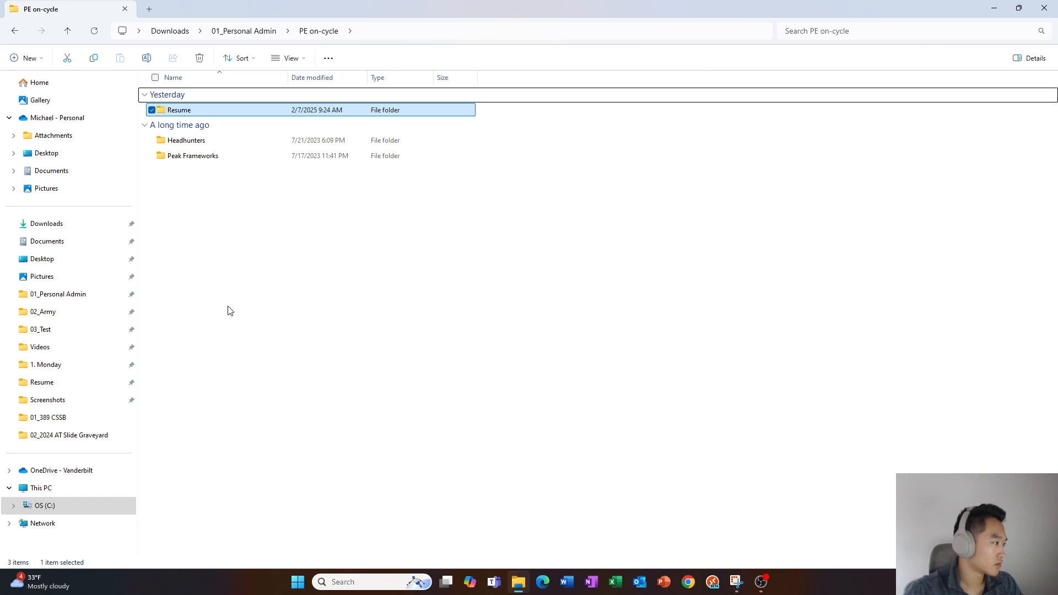
Open the HTML resume in the Resume folder with Adobe Acrobat DC via Open with
key(Return)
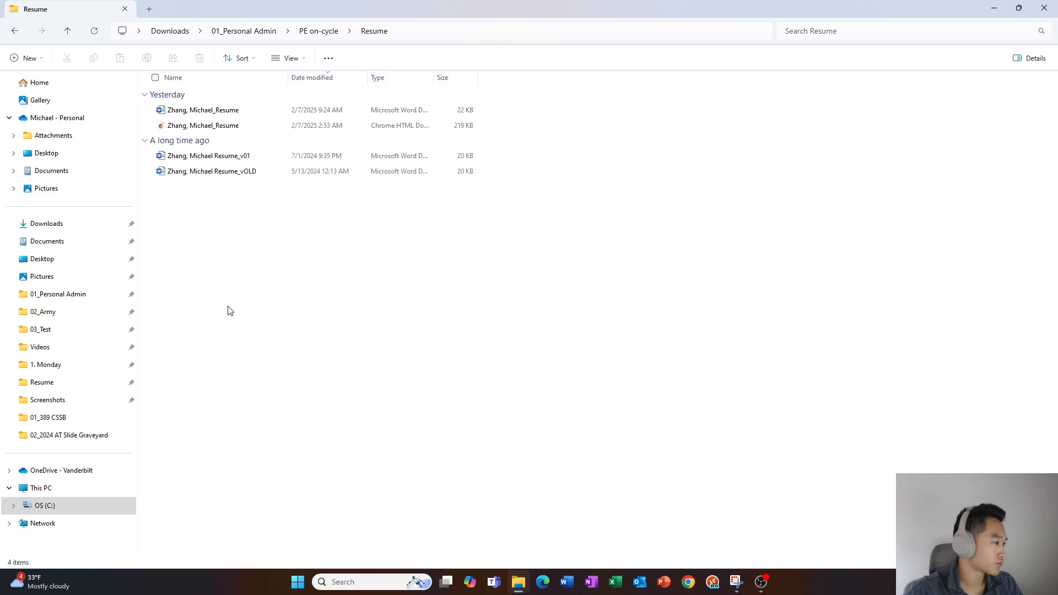
key(Up)
key(Up)
key(Up)
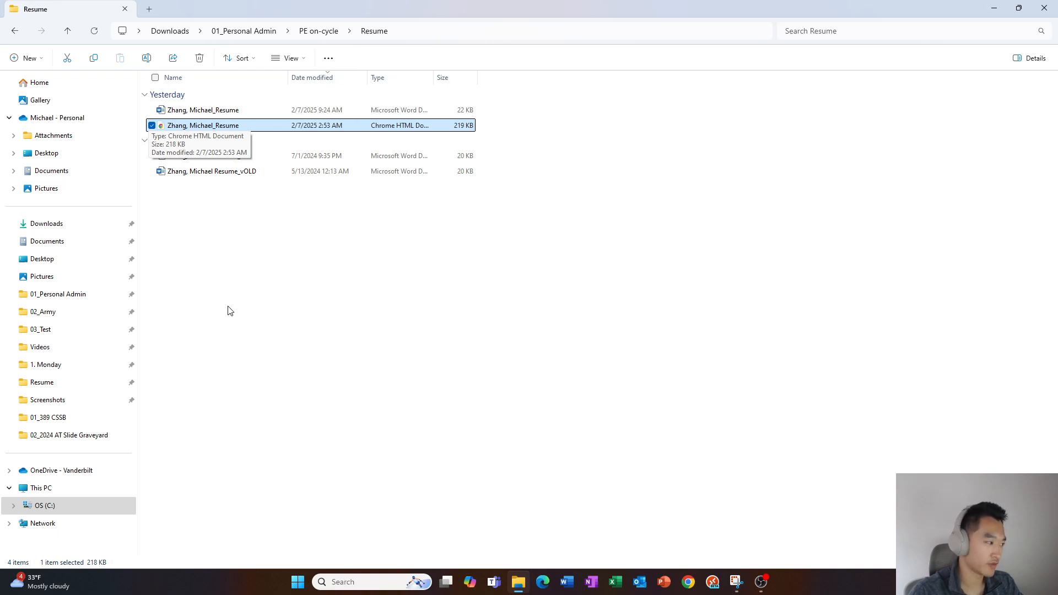
key(shift+F10)
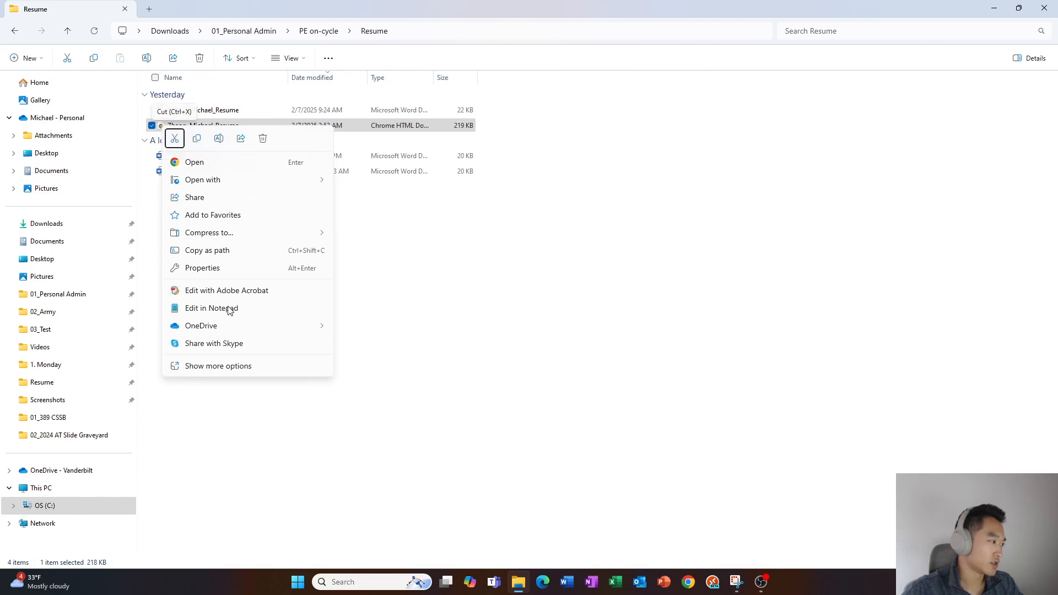
key(Right)
key(Right)
key(Right)
key(Right)
key(Down)
key(Down)
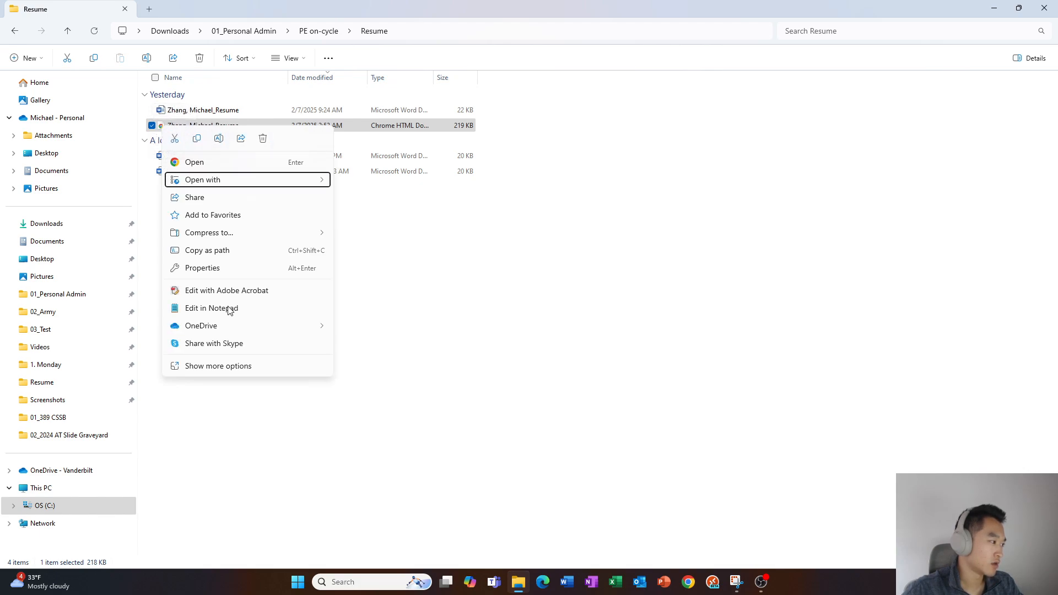
key(Right)
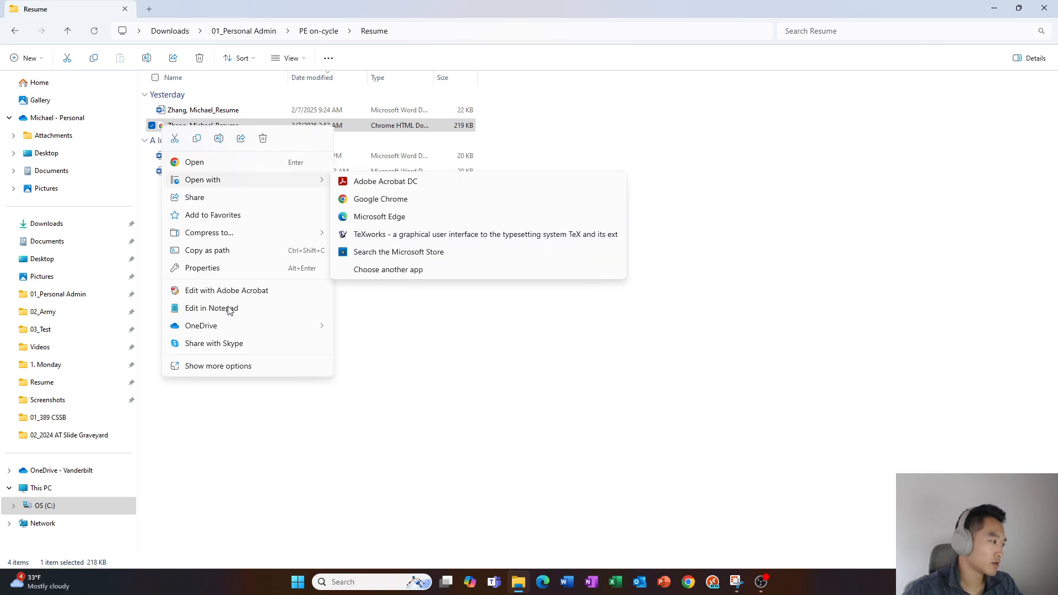
key(Down)
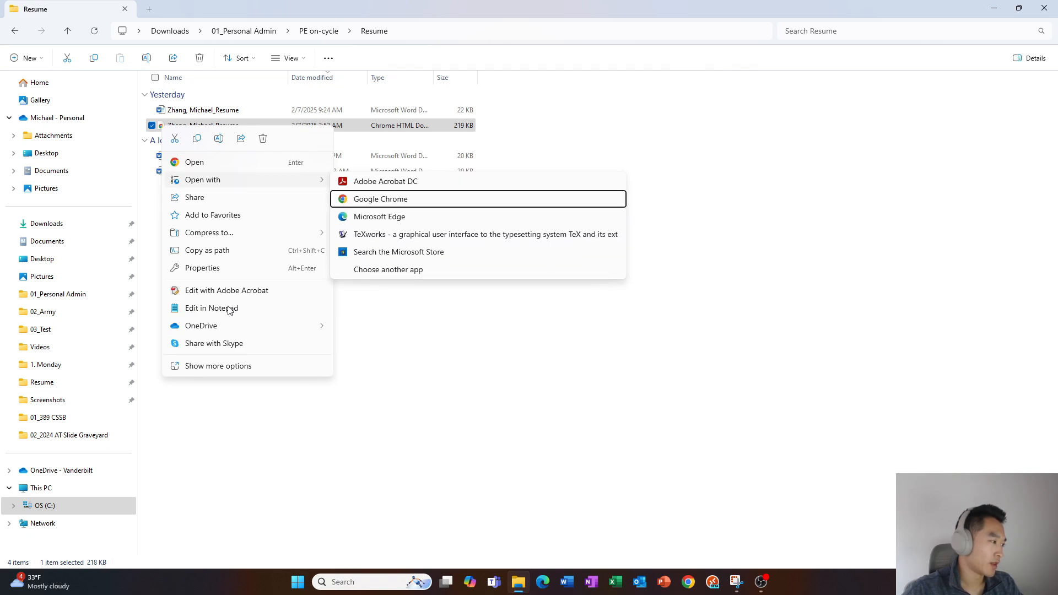
key(Up)
key(Down)
key(Up)
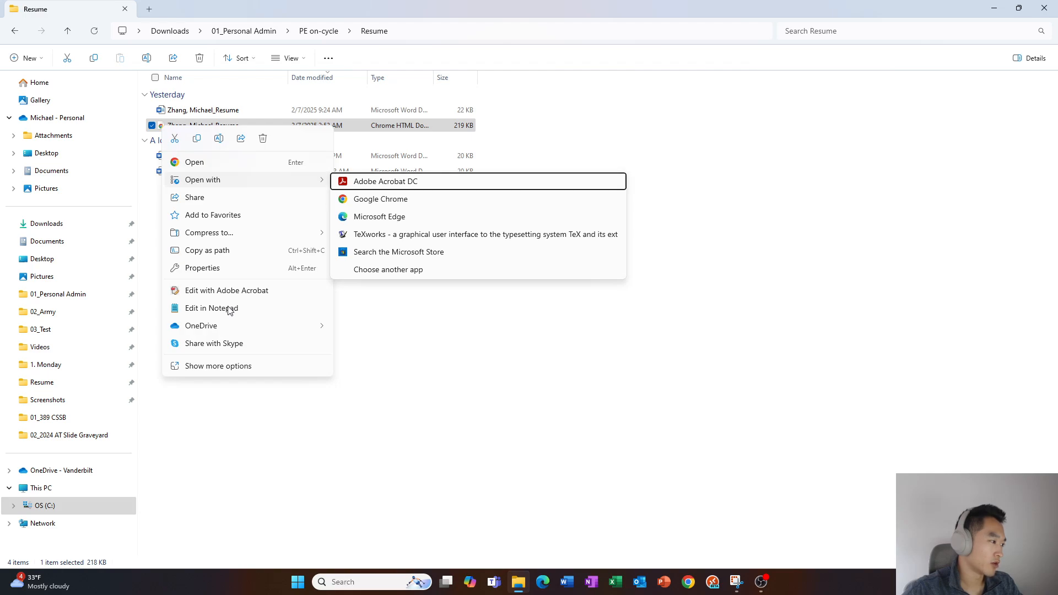
key(Return)
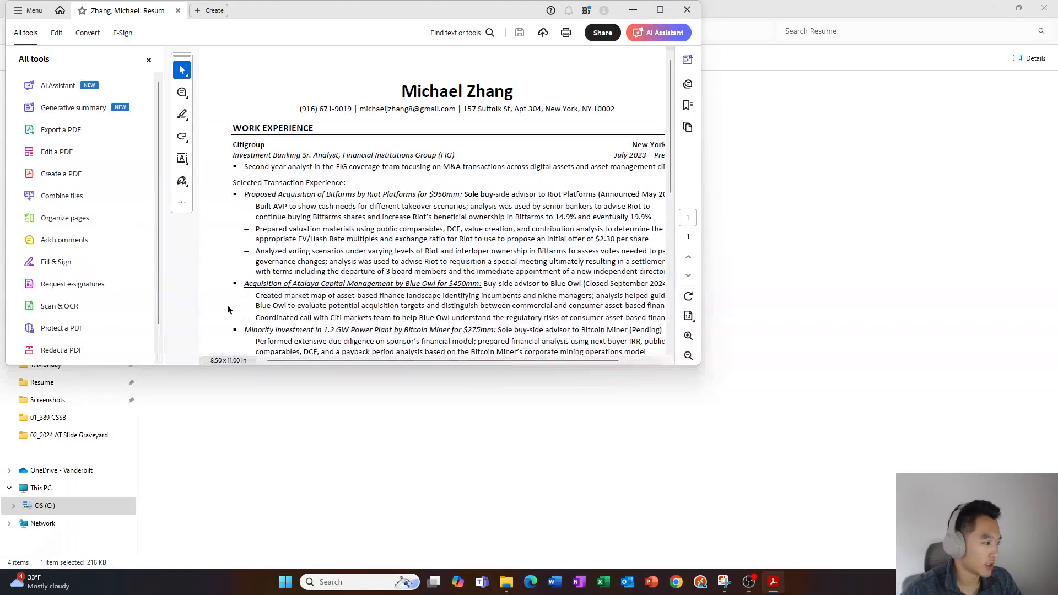
key(alt+Tab)
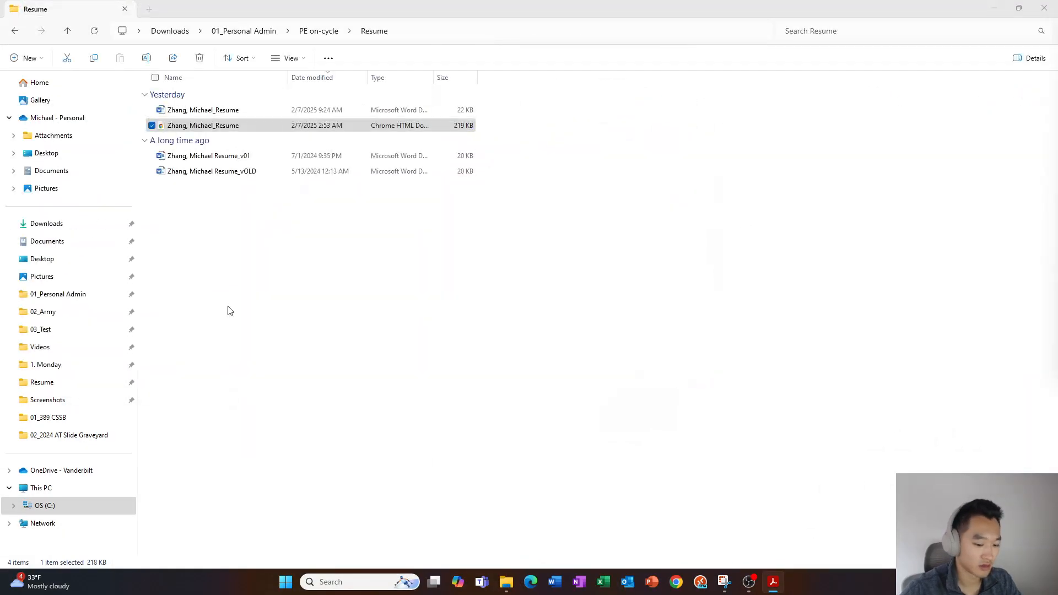